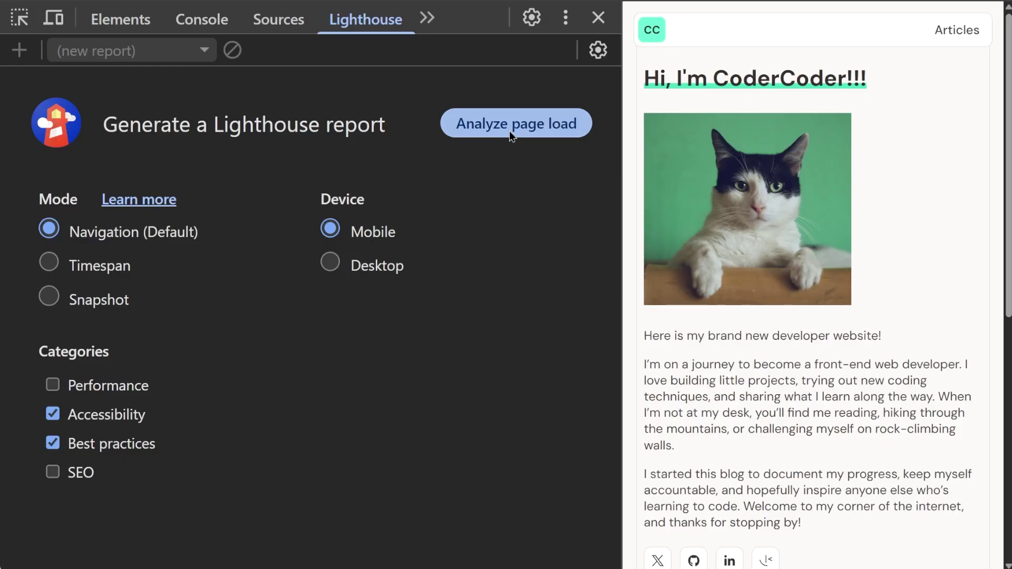
# Step: Run a Lighthouse audit of the live homepage and scroll through the two-plugin Plugins list
pyautogui.click(510, 131)
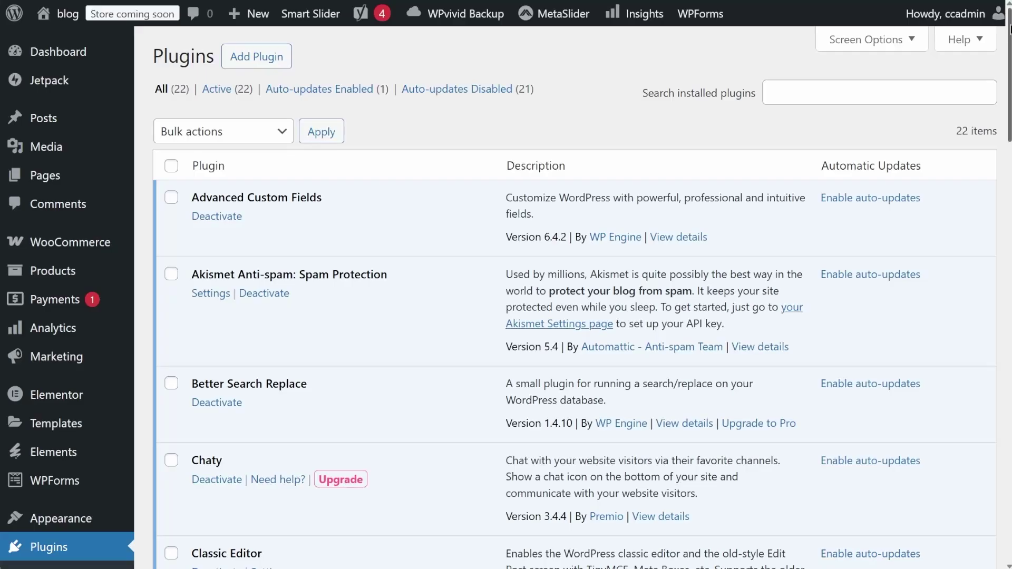
pyautogui.scroll(-10, 580, 316)
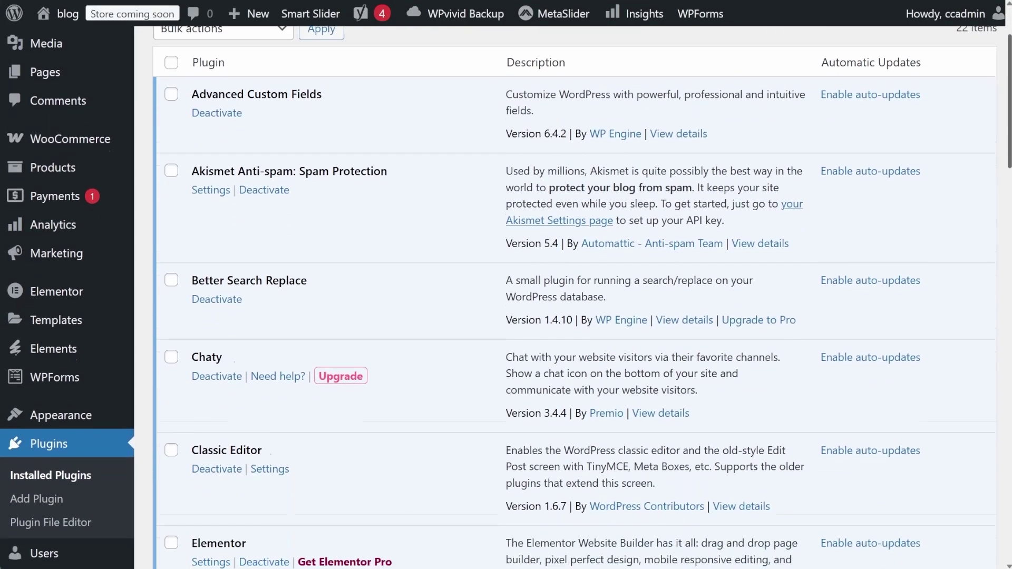
pyautogui.scroll(-15, 580, 316)
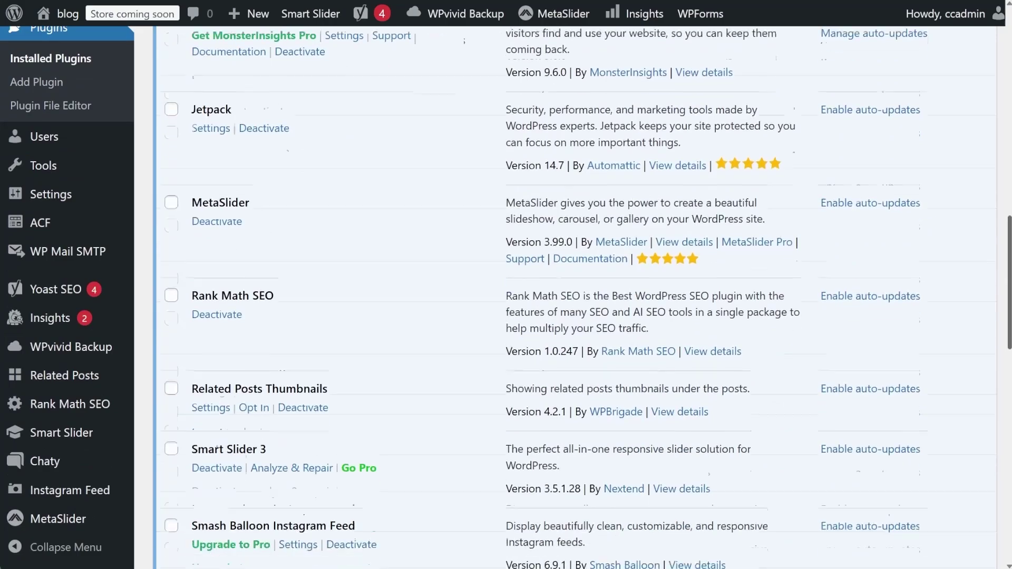
pyautogui.scroll(-5, 580, 316)
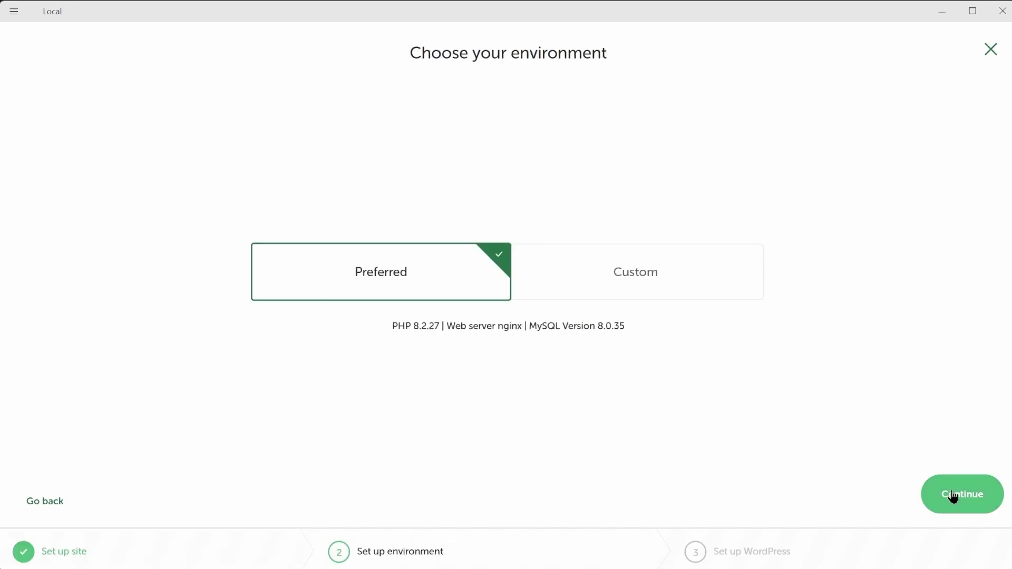
# Step: Accept the Preferred environment, add the blog site, and browse the Local website homepage
pyautogui.click(953, 495)
pyautogui.click(953, 495)
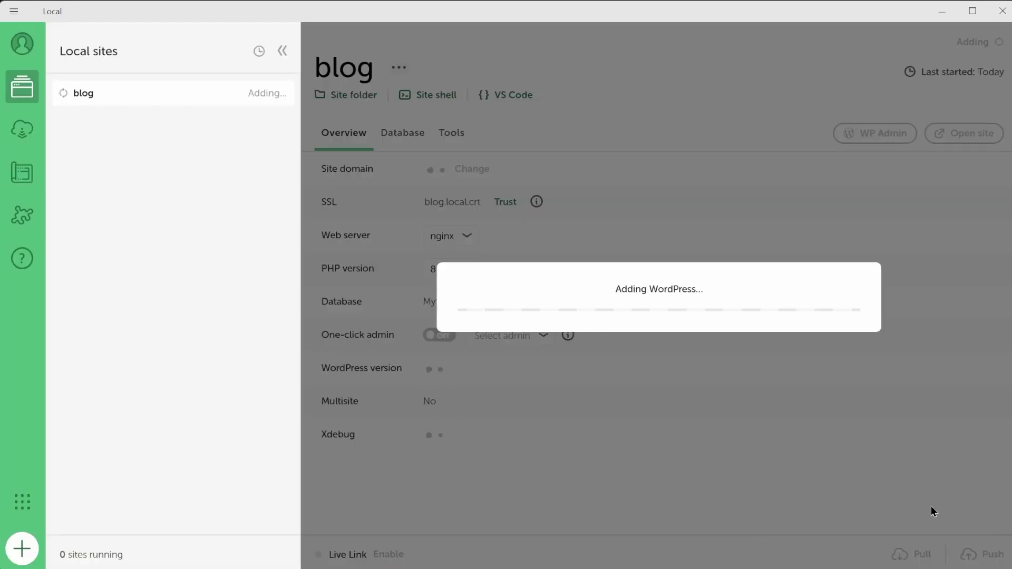
pyautogui.write('ho')
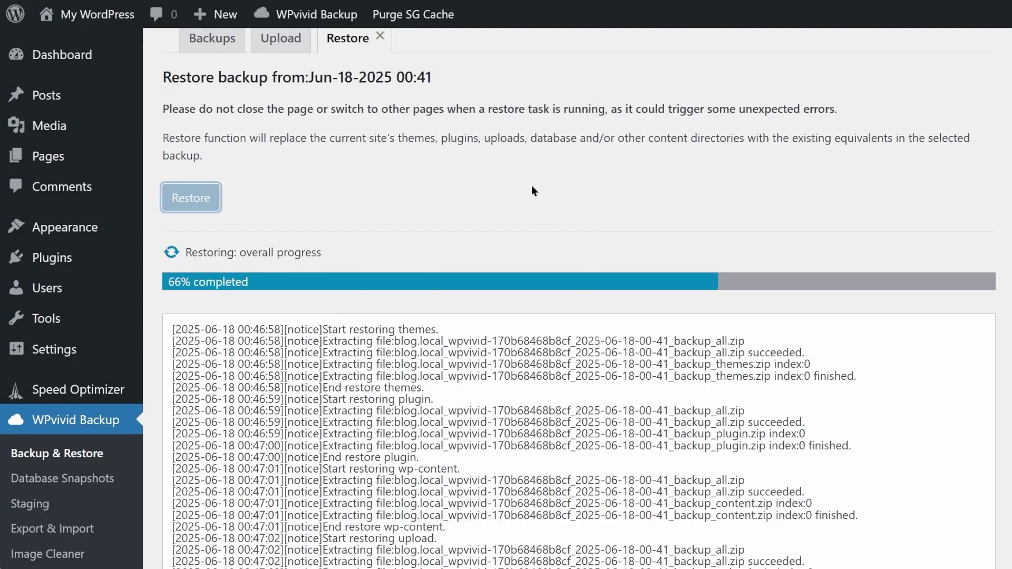
pyautogui.scroll(-4, 532, 187)
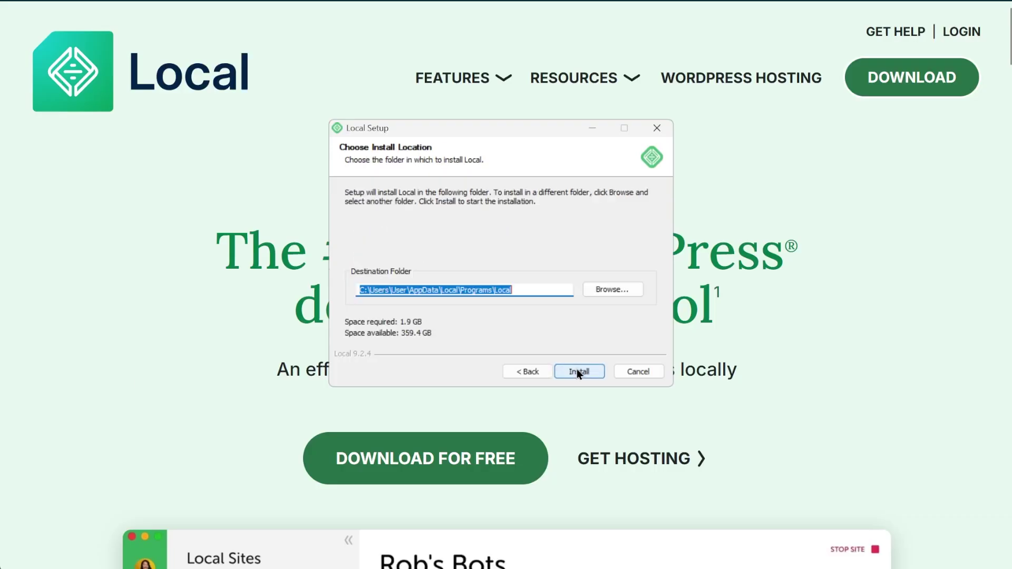
# Step: Install and launch Local, closing the completed installer
pyautogui.click(578, 371)
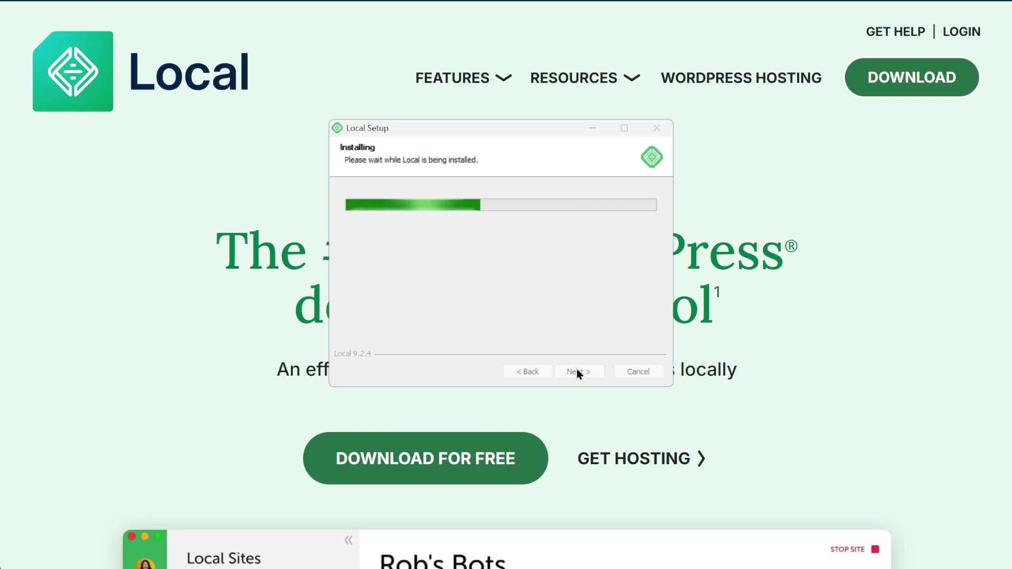
pyautogui.click(578, 372)
pyautogui.click(578, 372)
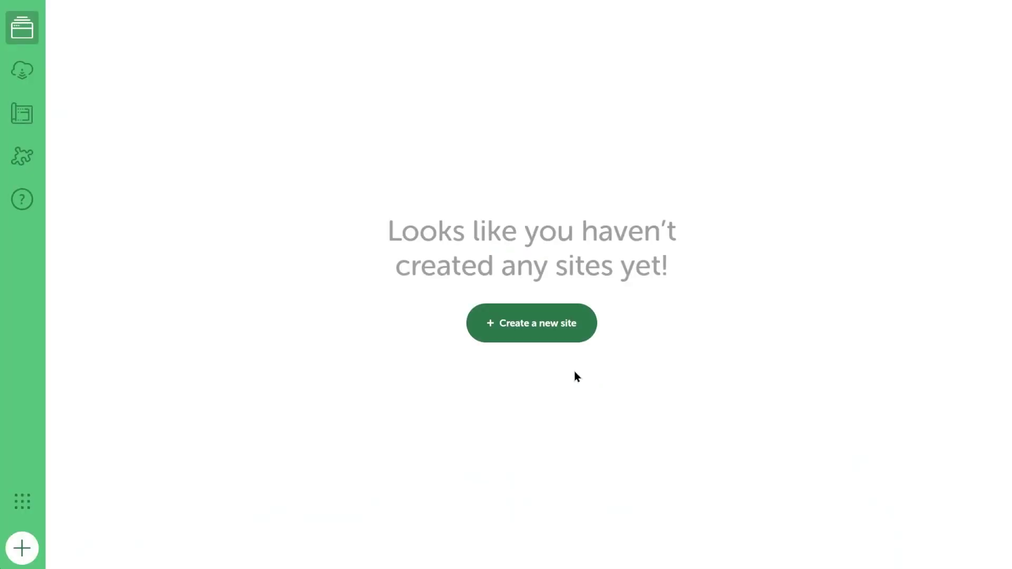
# Step: Create a new site named blog with the Preferred environment and WordPress admin credentials
pyautogui.click(530, 363)
pyautogui.click(942, 537)
pyautogui.write('blog')
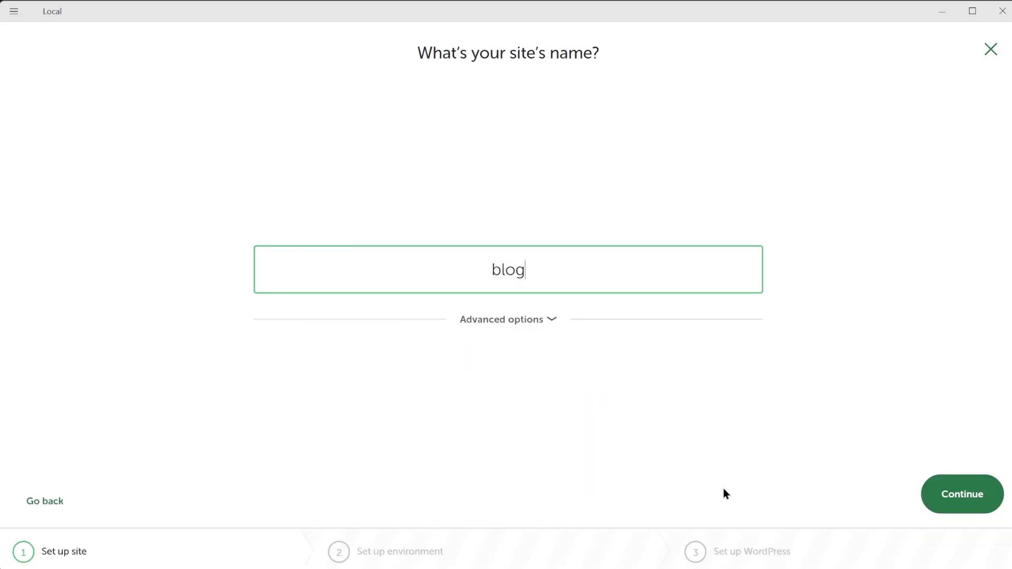
pyautogui.click(952, 495)
pyautogui.click(952, 495)
pyautogui.write('ccadmin')
pyautogui.click(953, 495)
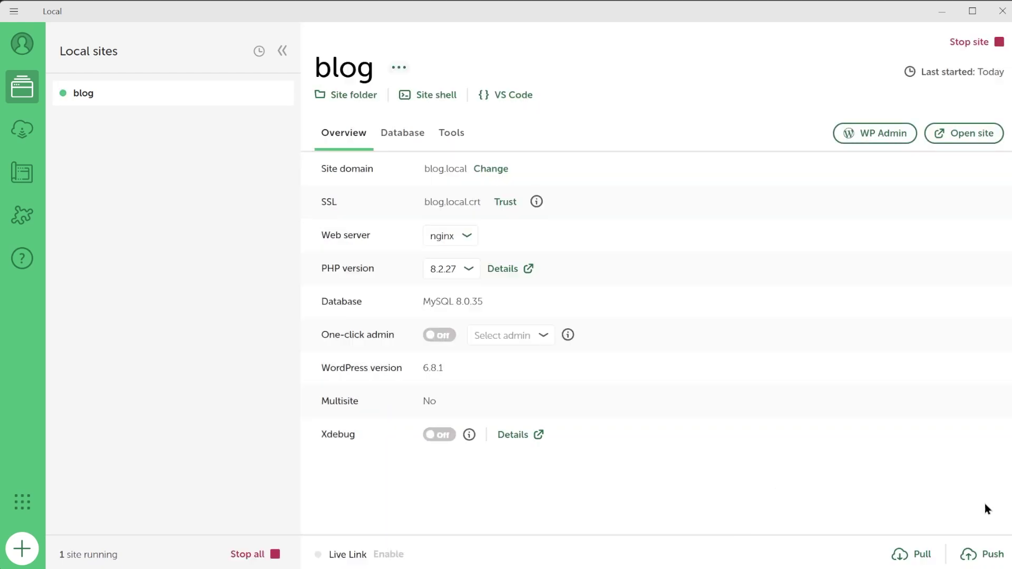
# Step: Log into WP Admin and install the Classic Editor plugin
pyautogui.click(877, 136)
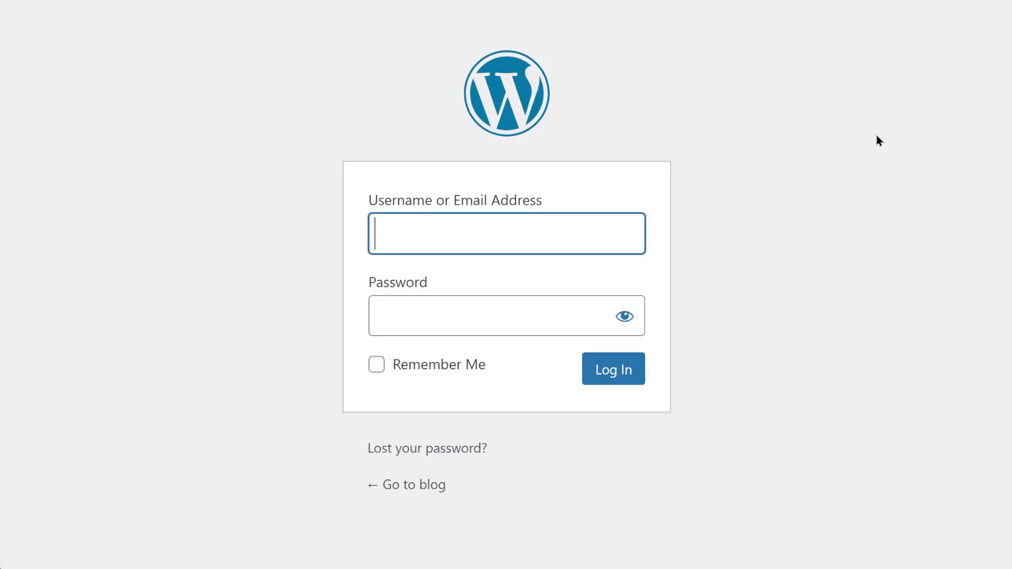
pyautogui.write('ccadmin')
pyautogui.press('Tab')
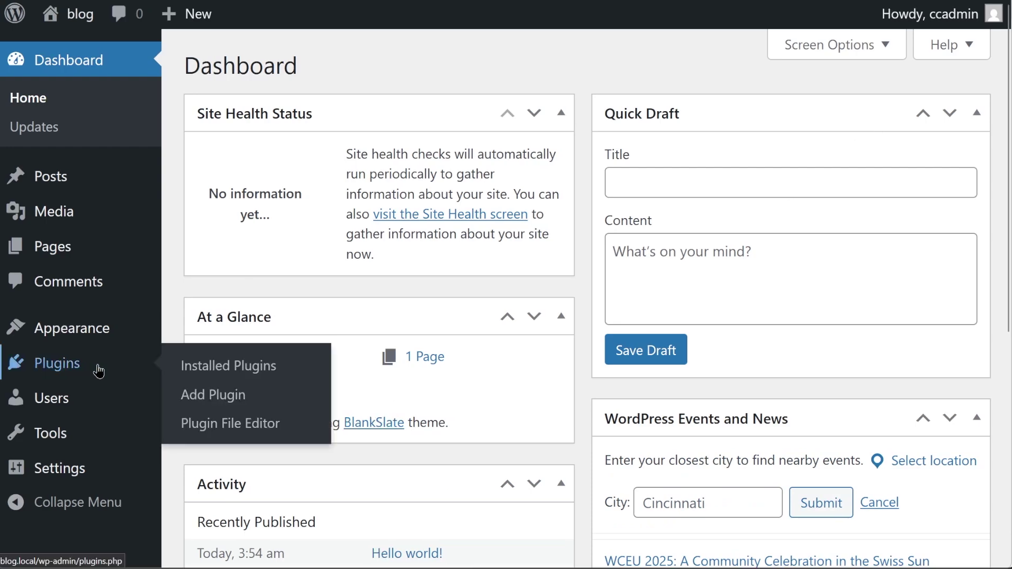
pyautogui.click(158, 366)
pyautogui.click(314, 73)
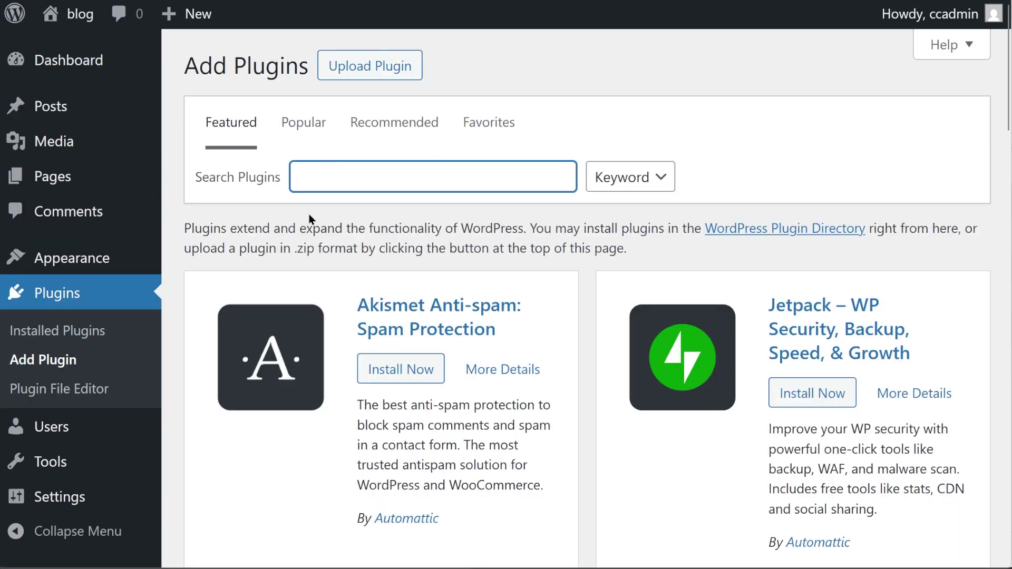
pyautogui.scroll(-2, 314, 216)
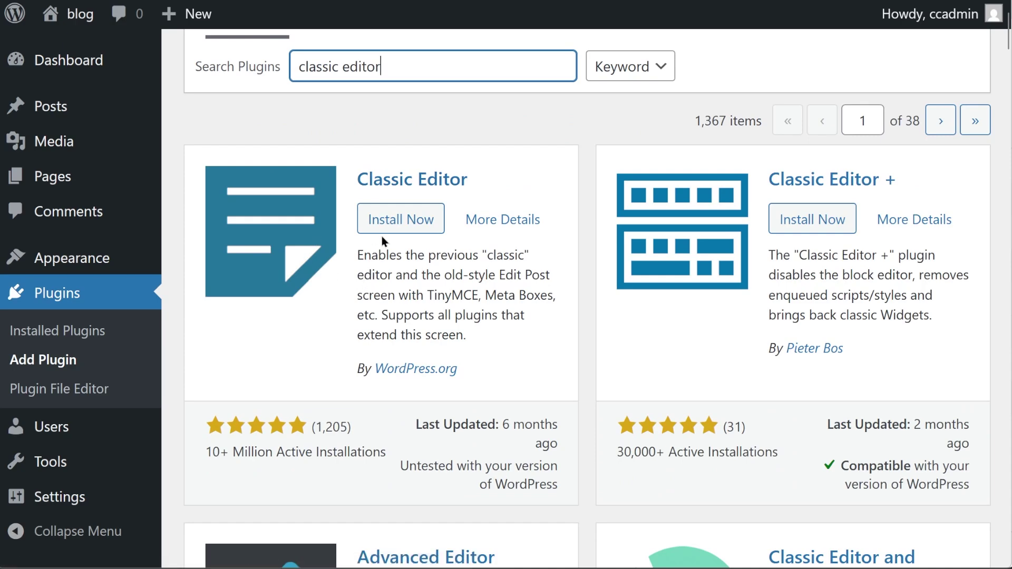
pyautogui.click(386, 228)
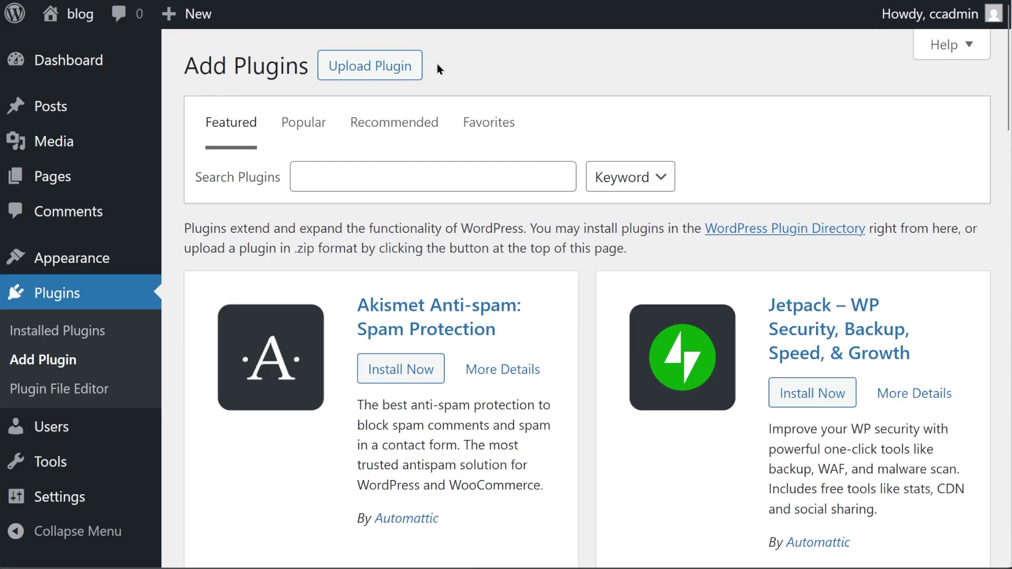
# Step: Upload advanced-custom-fields.zip, install it and activate Advanced Custom Fields
pyautogui.click(411, 67)
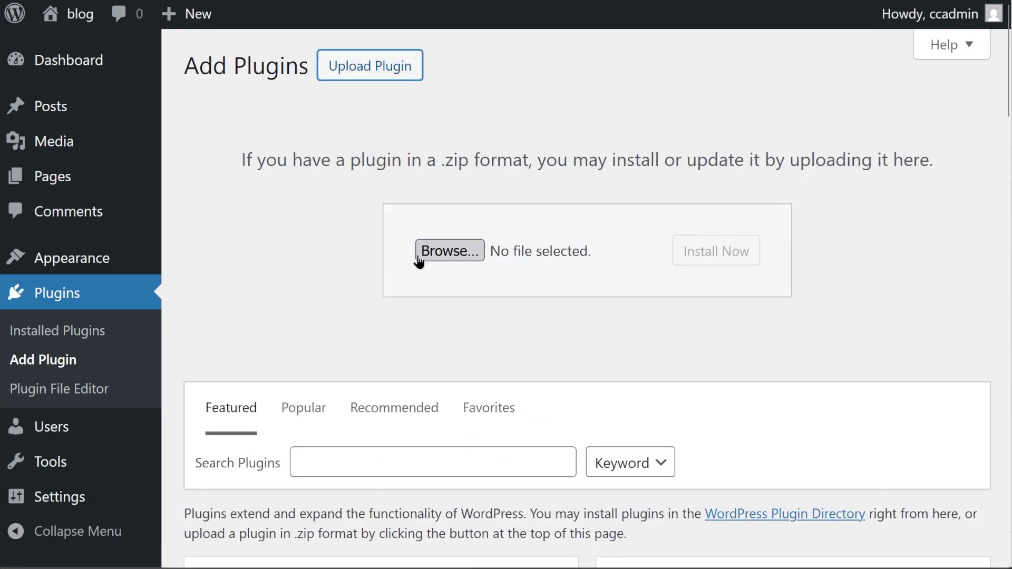
pyautogui.click(450, 250)
pyautogui.click(335, 441)
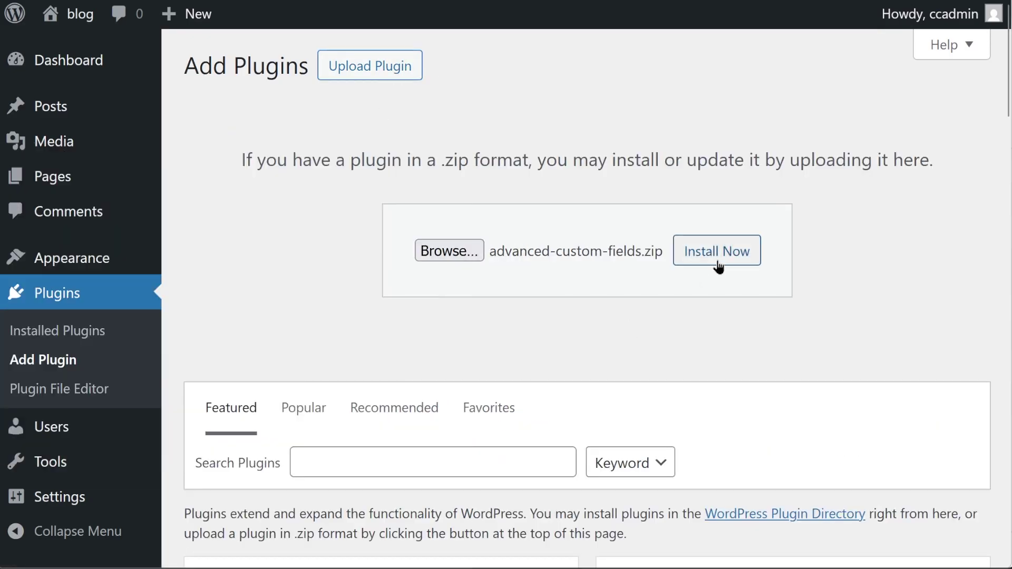
pyautogui.click(717, 264)
pyautogui.click(238, 247)
# Step: Search for 'blank slate' under Themes and install the BlankSlate theme
pyautogui.scroll(-2, 182, 296)
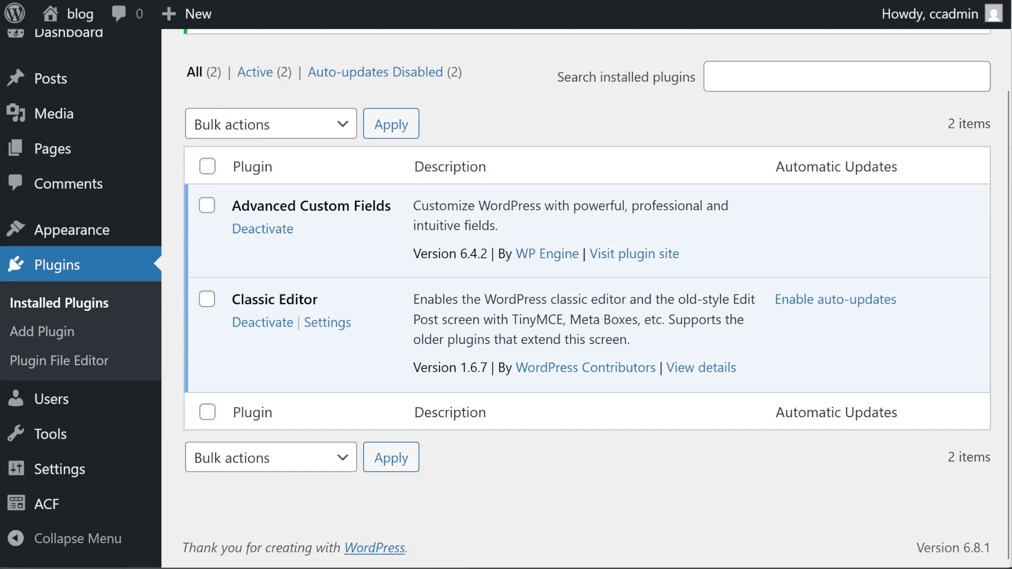
pyautogui.moveTo(95, 336)
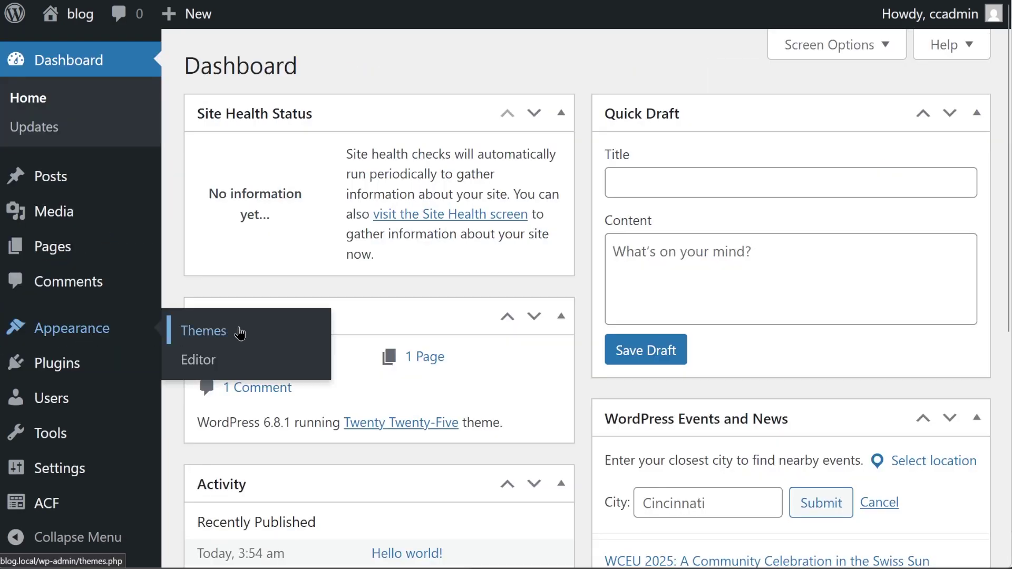
pyautogui.click(239, 334)
pyautogui.click(377, 69)
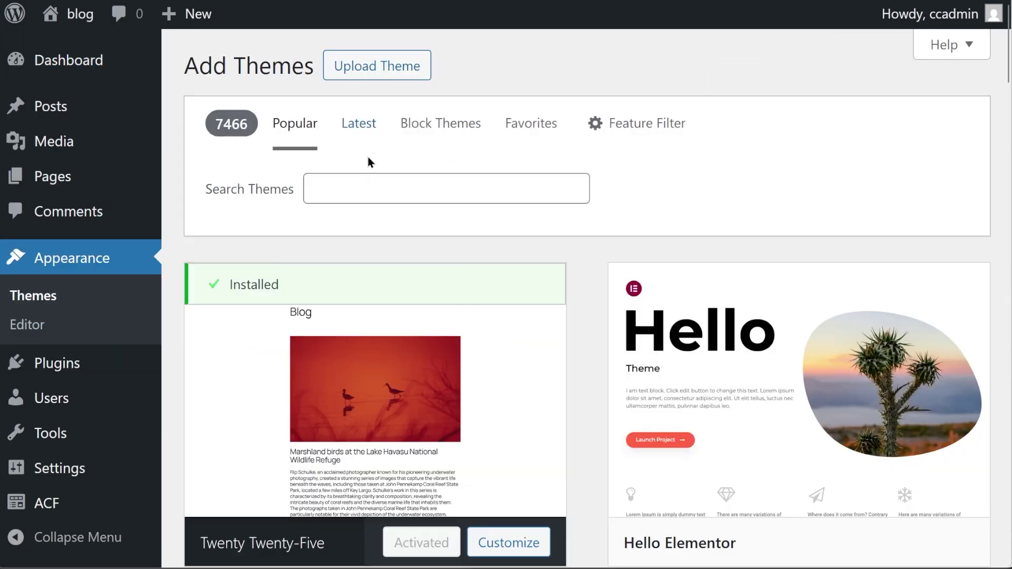
pyautogui.write('blank slate')
pyautogui.scroll(-4, 368, 176)
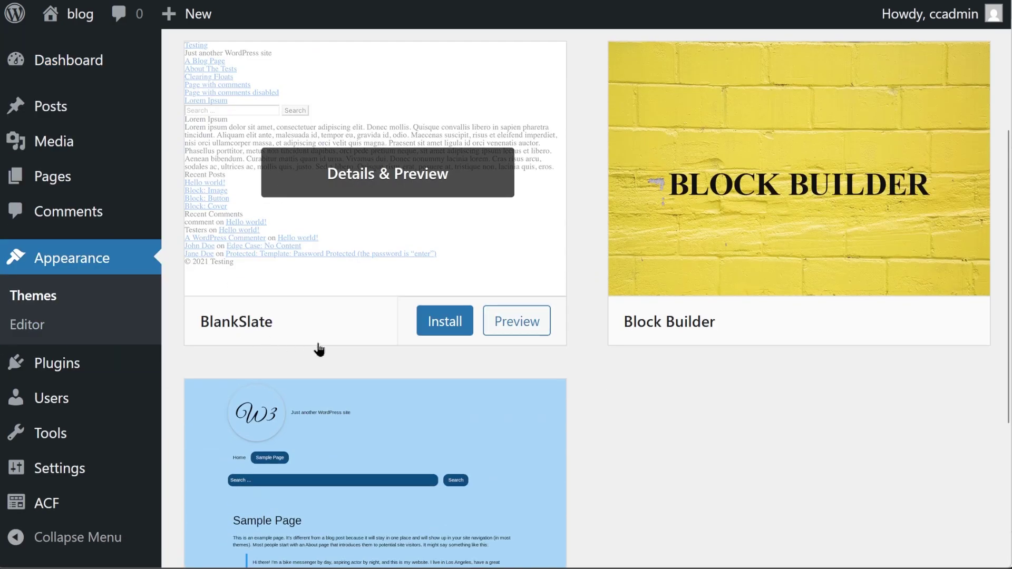
pyautogui.click(434, 332)
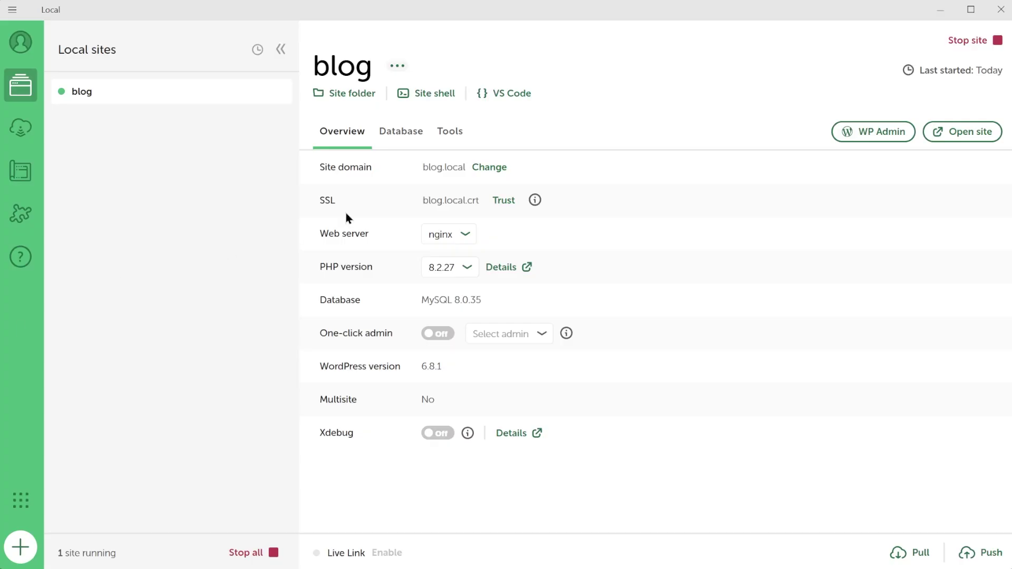
# Step: Open the blog site in VS Code and expand the wp-content themes folder
pyautogui.click(508, 95)
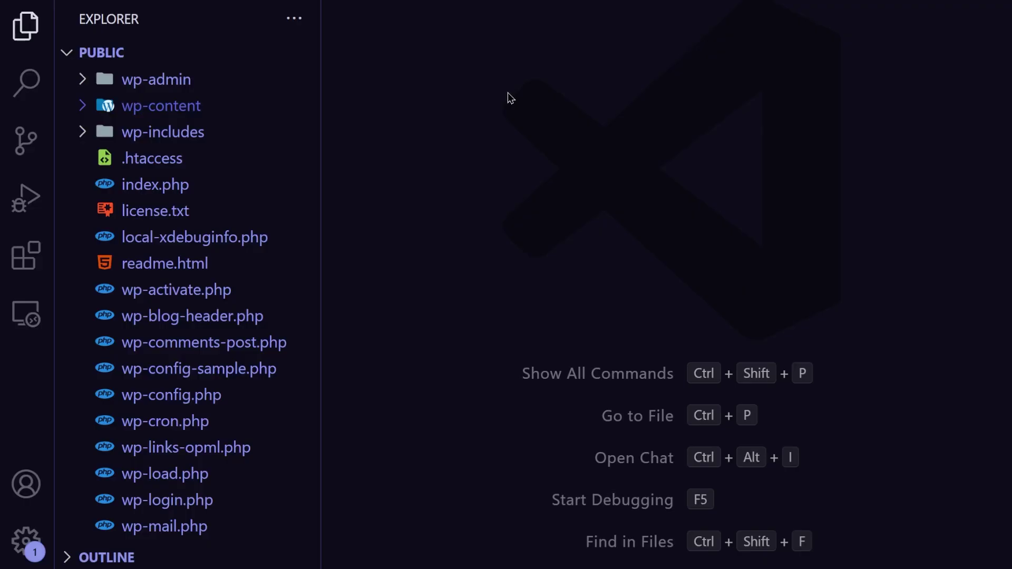
pyautogui.click(82, 105)
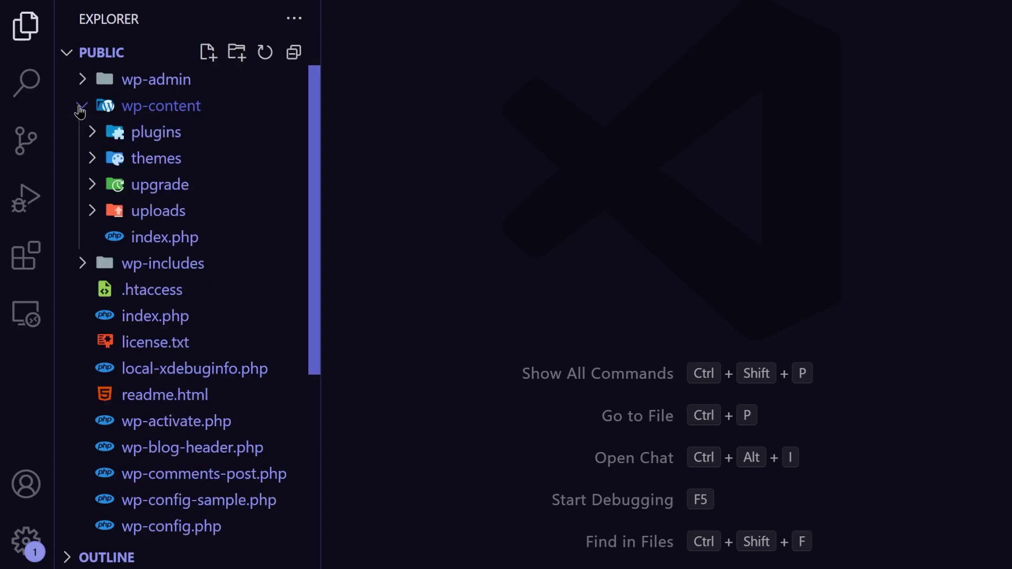
pyautogui.click(94, 164)
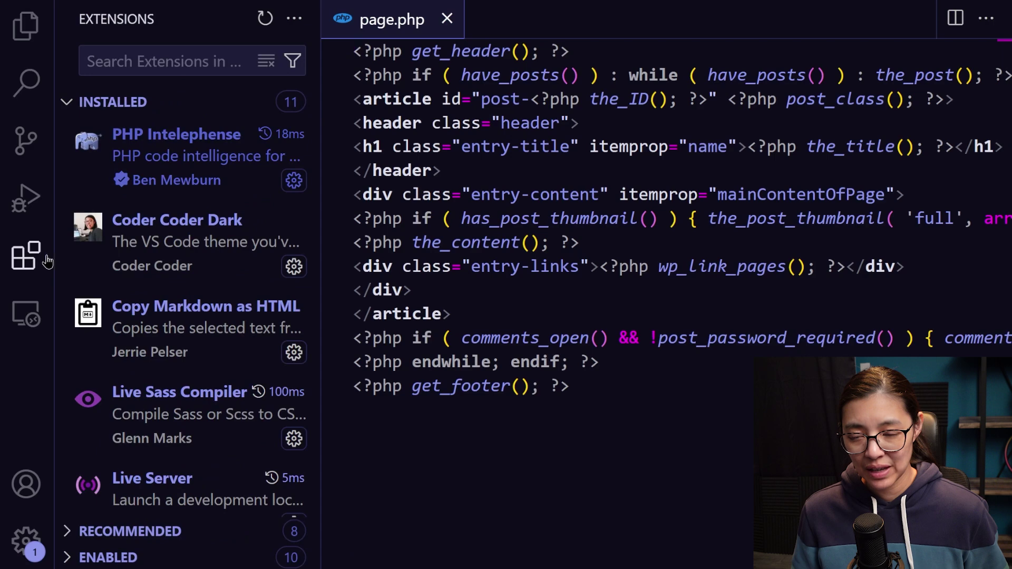
pyautogui.click(172, 148)
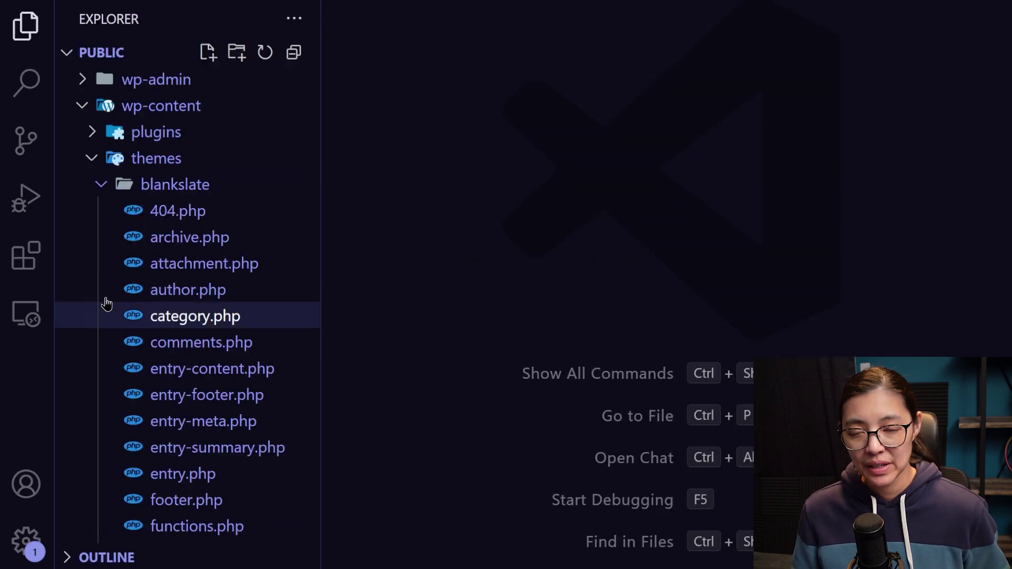
# Step: Rename the blankslate theme folder to coderblog
pyautogui.rightClick(248, 185)
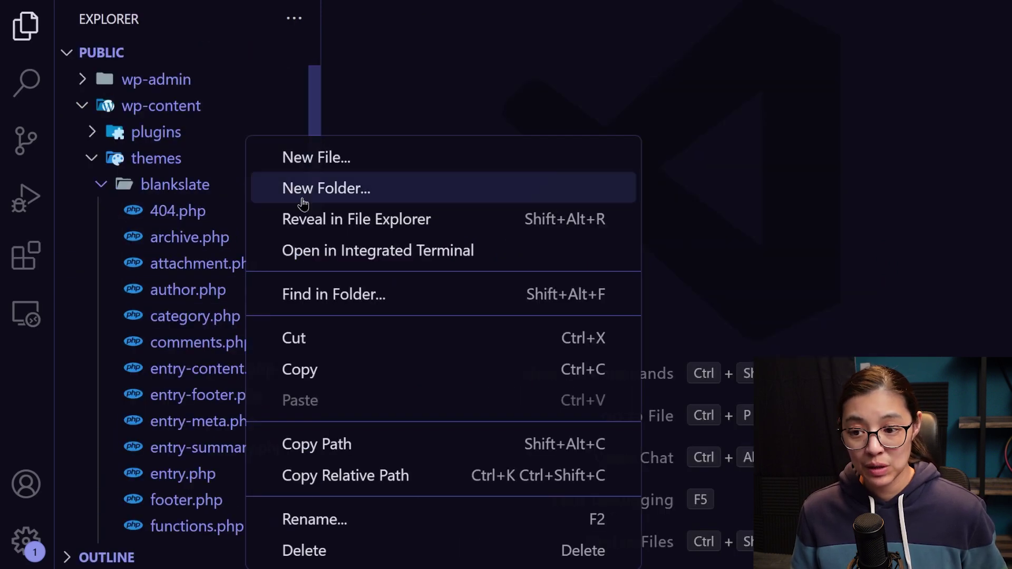
pyautogui.click(388, 525)
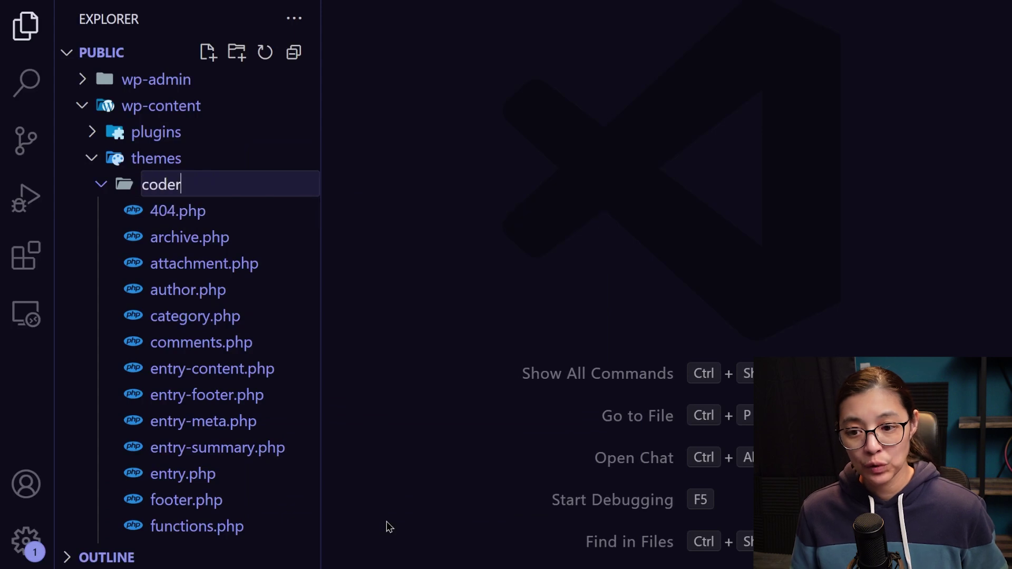
pyautogui.press('Return')
pyautogui.click(176, 185)
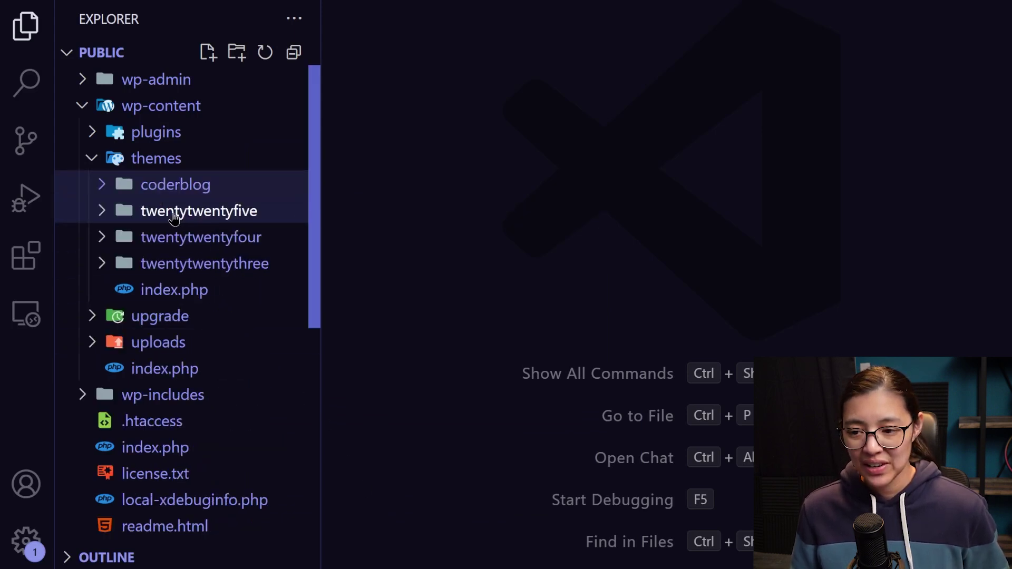
pyautogui.click(167, 209)
pyautogui.click(104, 187)
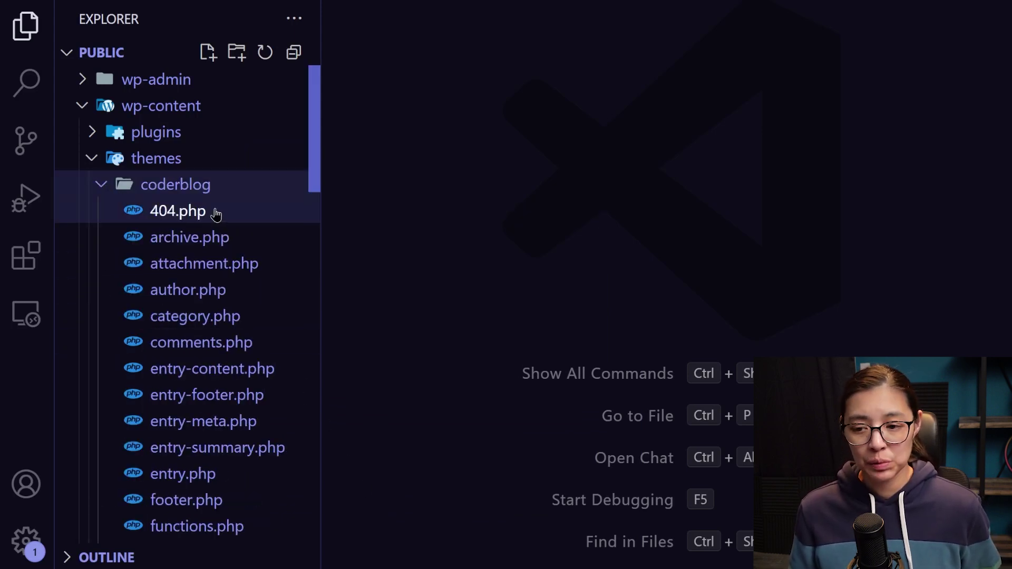
# Step: Search blankslate within the coderblog folder and replace all 94 occurrences with coderblog
pyautogui.rightClick(213, 186)
pyautogui.click(381, 296)
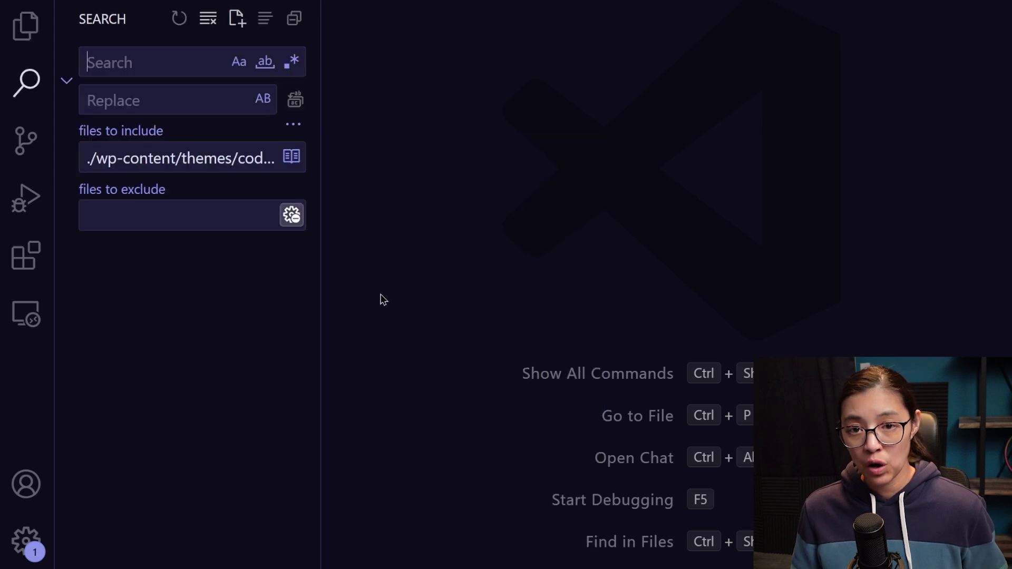
pyautogui.write('blankslate')
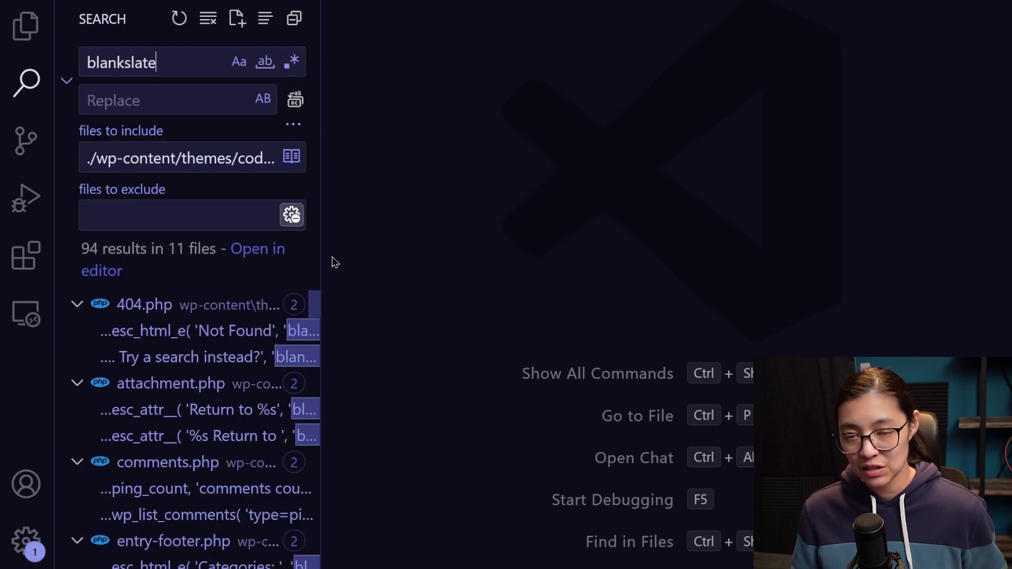
pyautogui.moveTo(321, 262); pyautogui.dragTo(514, 235)
pyautogui.click(312, 99)
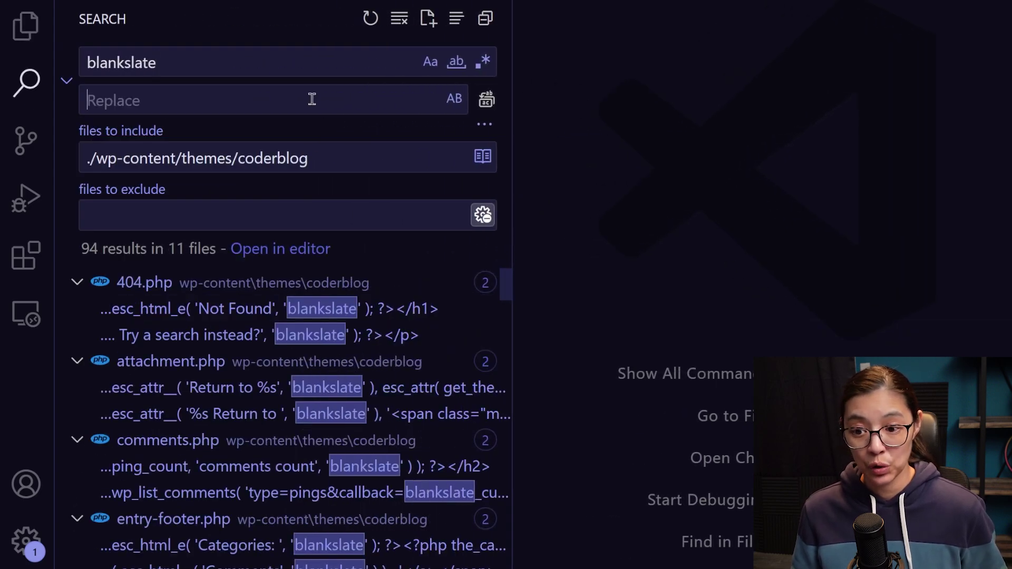
pyautogui.write('coderblog')
pyautogui.click(488, 107)
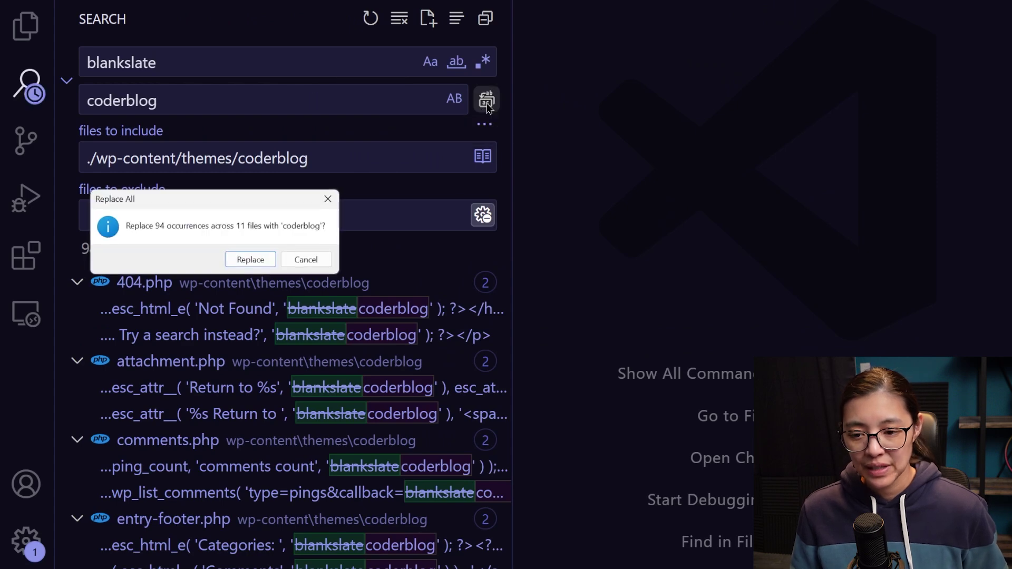
pyautogui.click(252, 260)
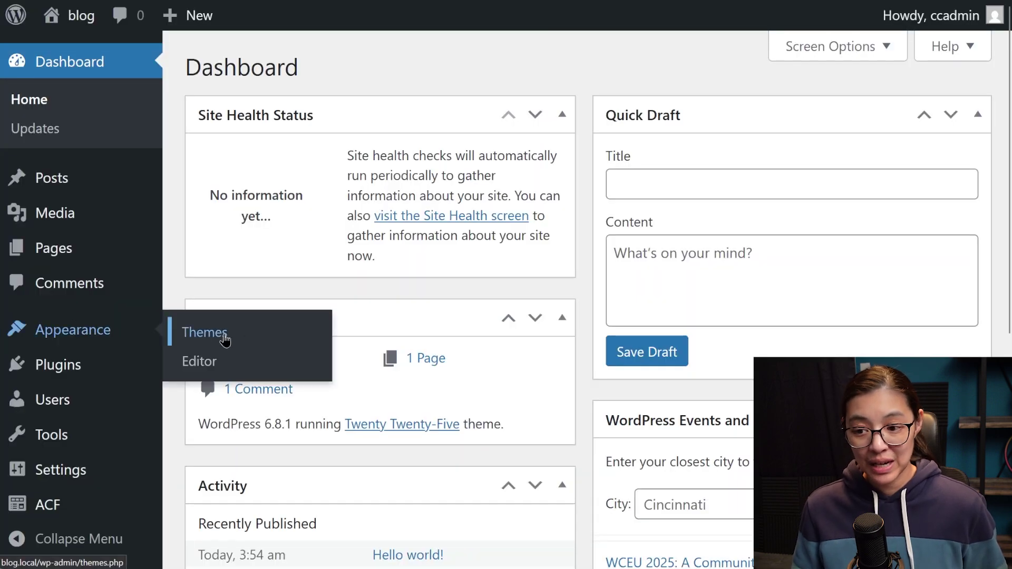
# Step: Activate the coderblog theme and publish a Homepage page reading 'Here is our homepage!'
pyautogui.click(222, 334)
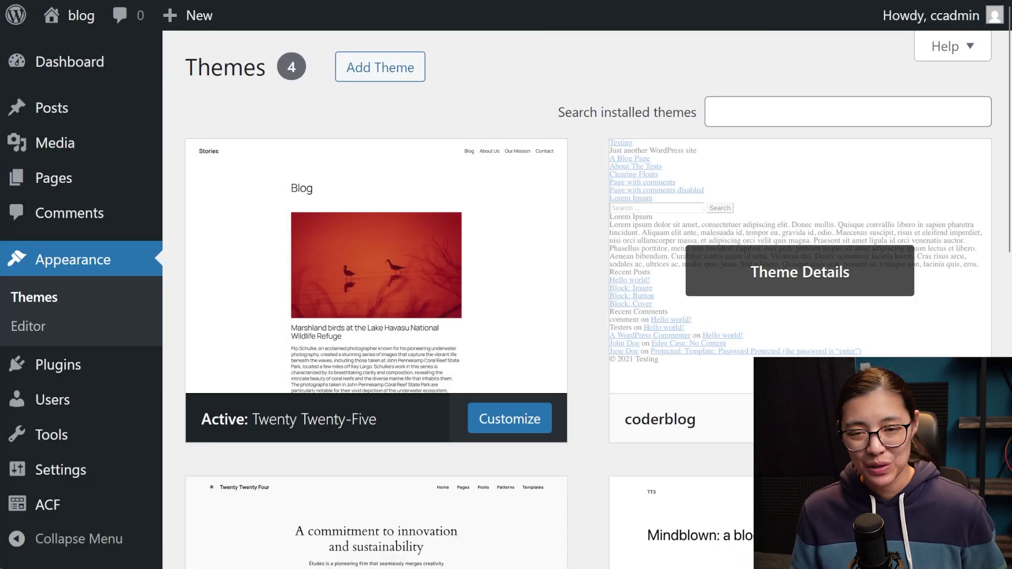
pyautogui.click(851, 419)
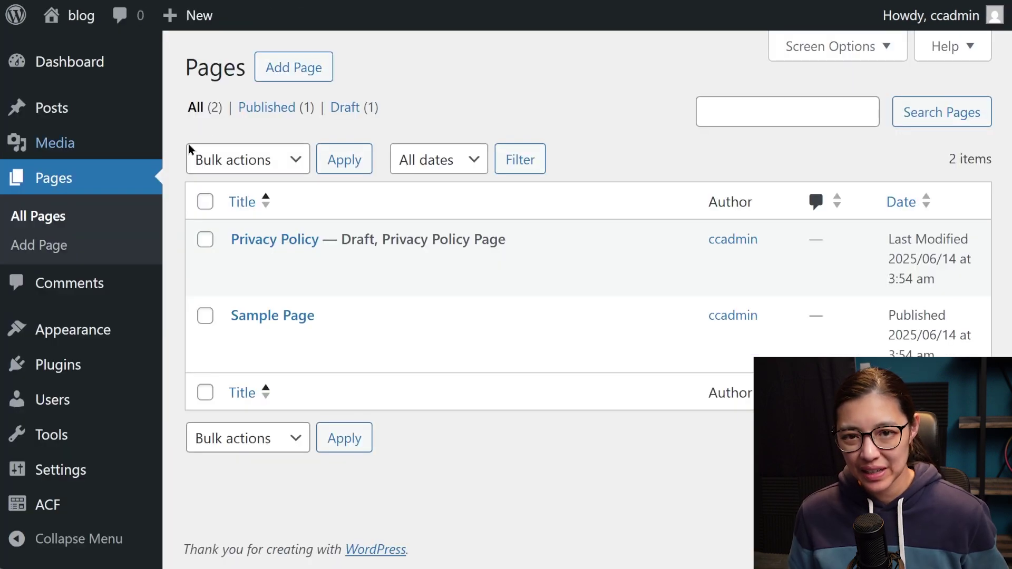
pyautogui.click(299, 79)
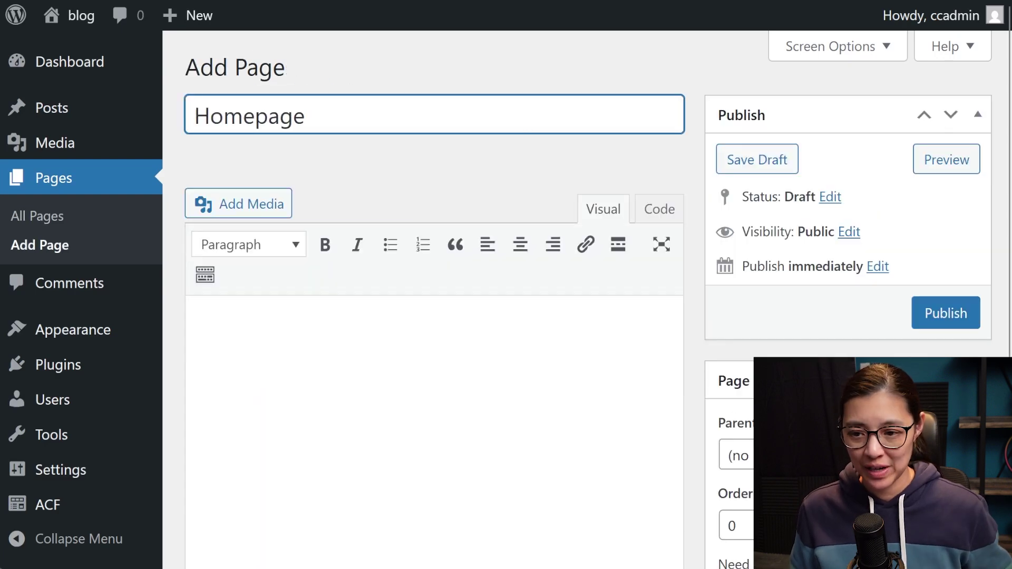
pyautogui.click(396, 190)
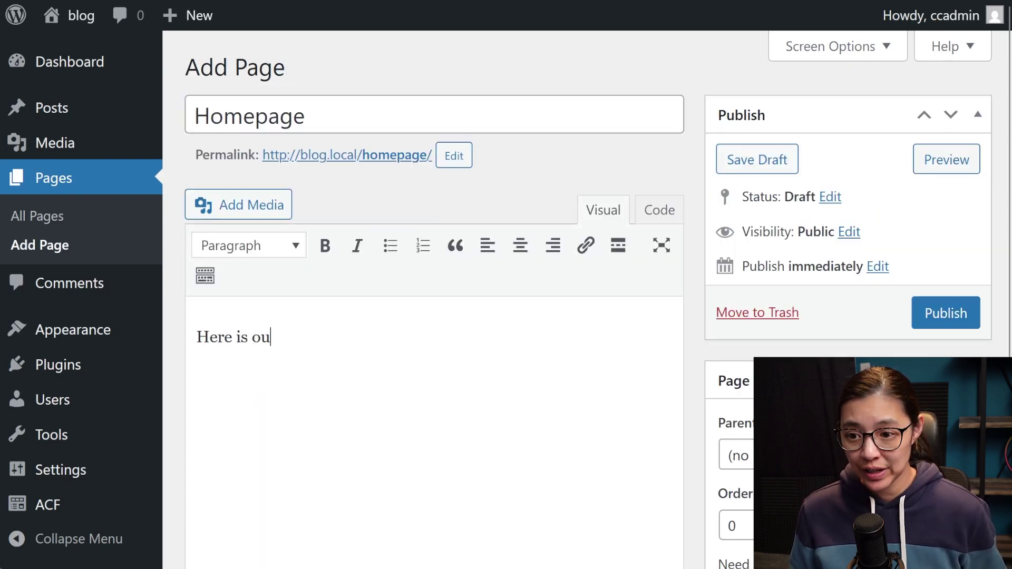
pyautogui.write('age!')
pyautogui.click(927, 313)
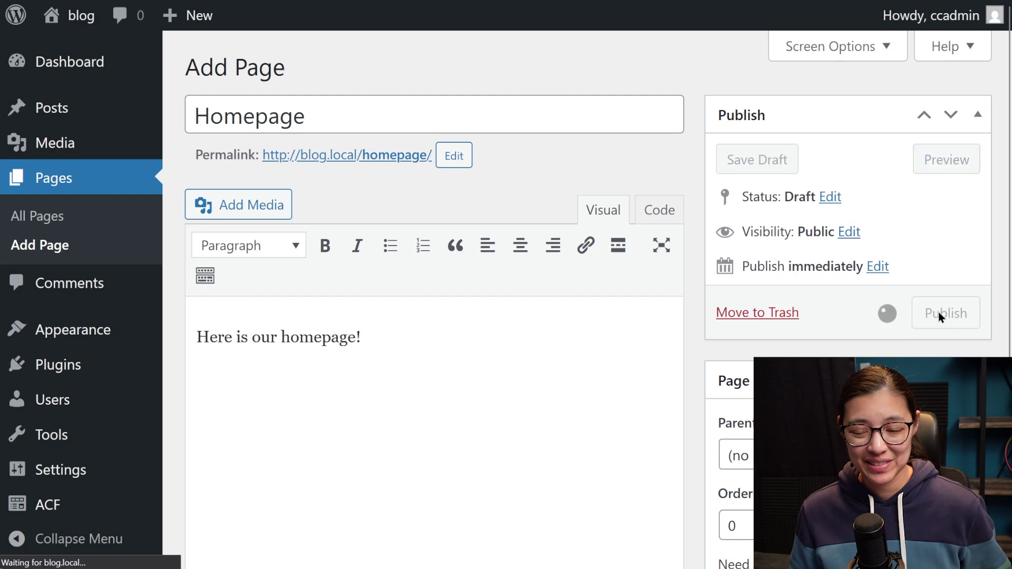
# Step: In Customize > Homepage Settings, set a static front page of Homepage and publish
pyautogui.moveTo(148, 338)
pyautogui.click(264, 398)
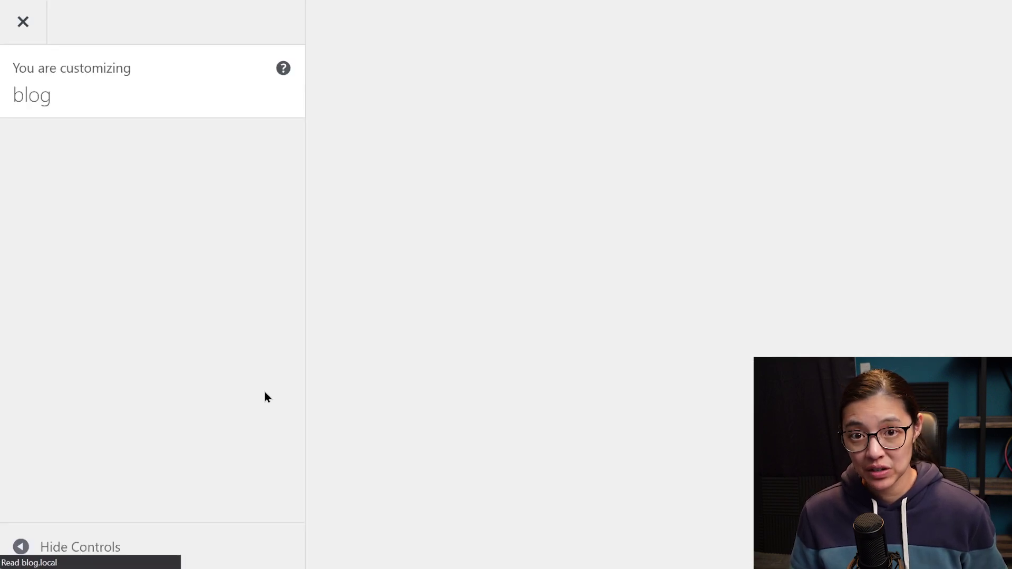
pyautogui.click(190, 378)
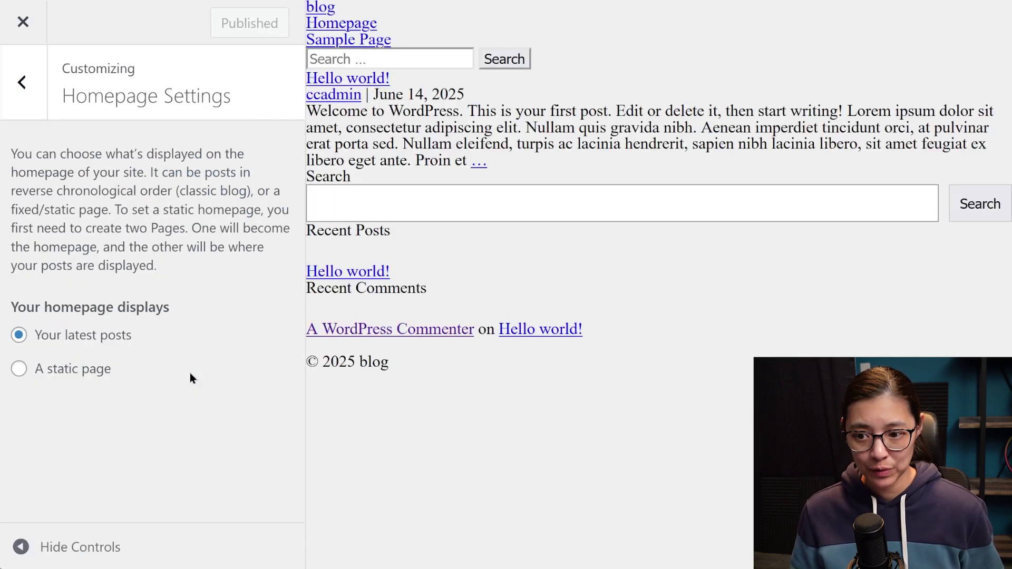
pyautogui.click(92, 369)
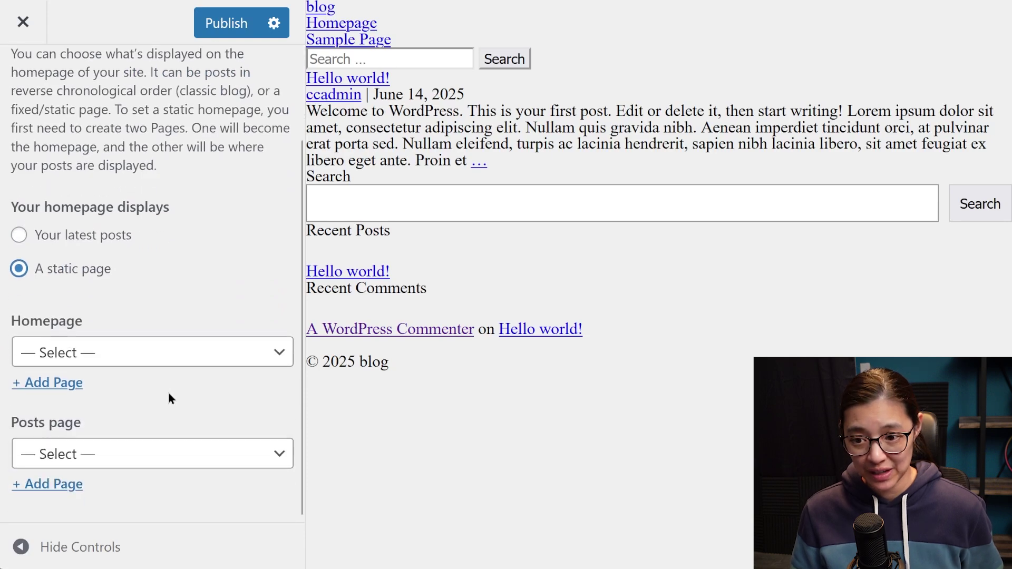
pyautogui.click(174, 353)
pyautogui.click(167, 412)
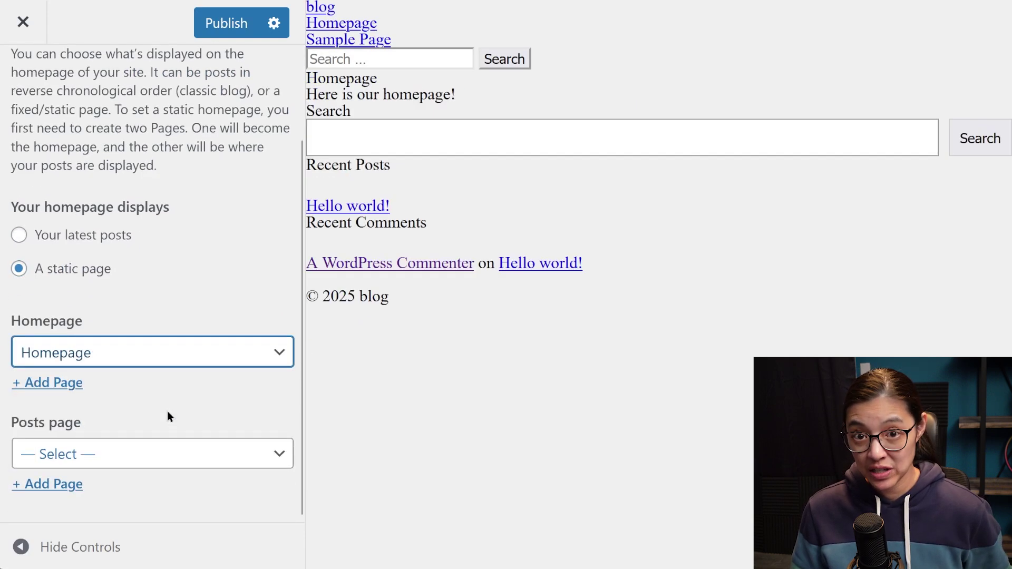
pyautogui.click(226, 30)
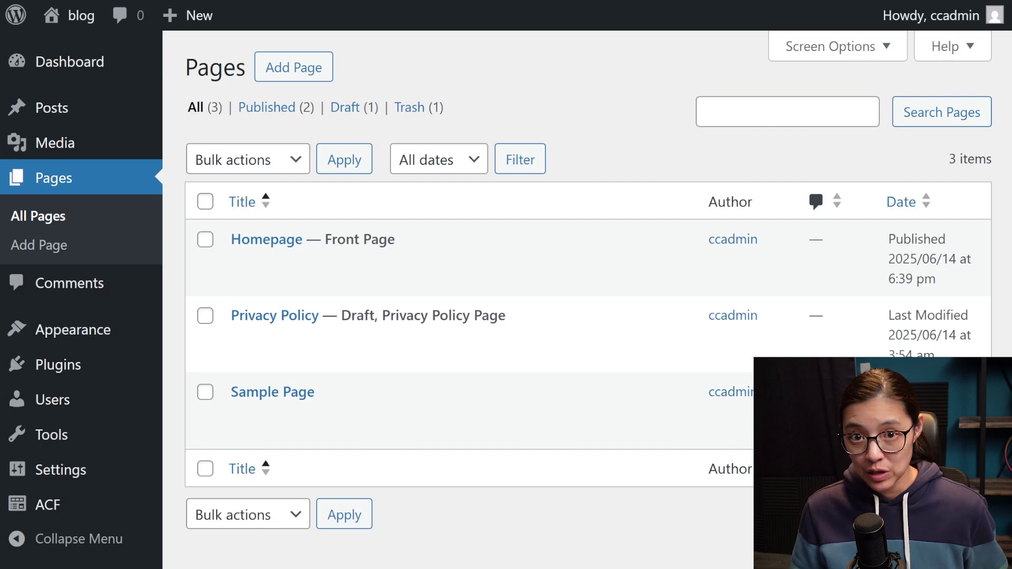
# Step: Quick Edit the Homepage page and select its homepage slug
pyautogui.moveTo(235, 271)
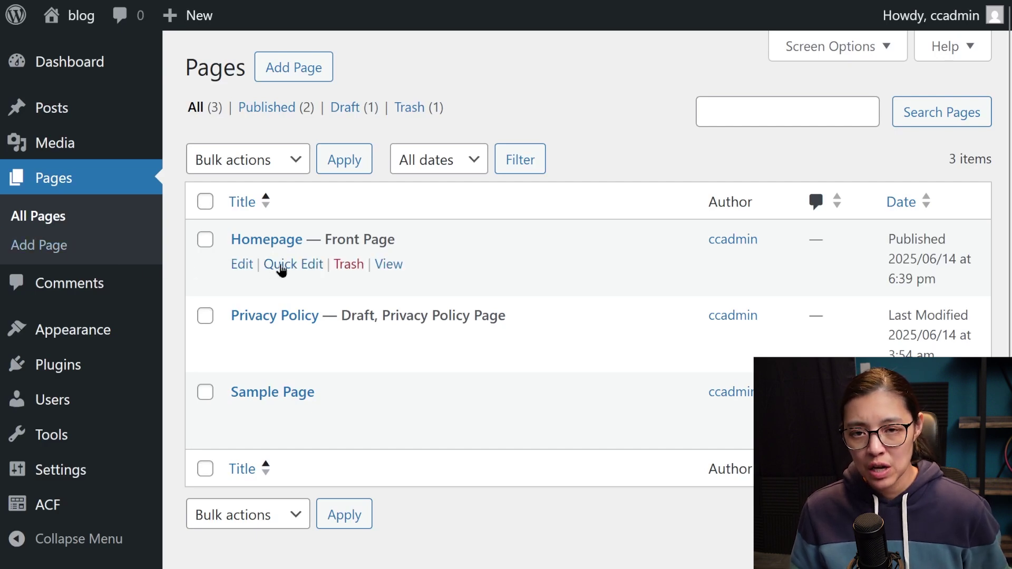
pyautogui.click(305, 266)
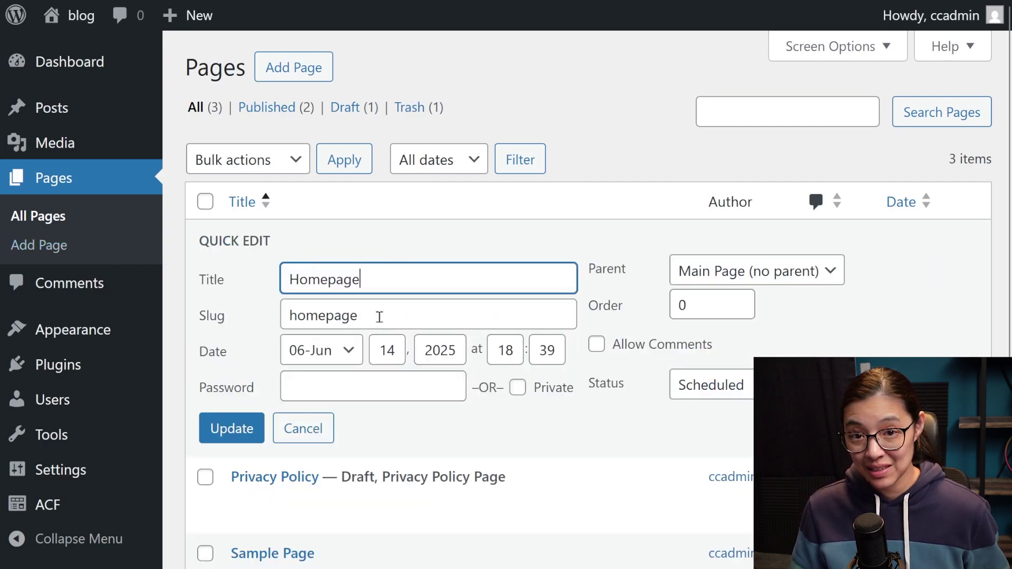
pyautogui.moveTo(380, 316); pyautogui.dragTo(294, 317)
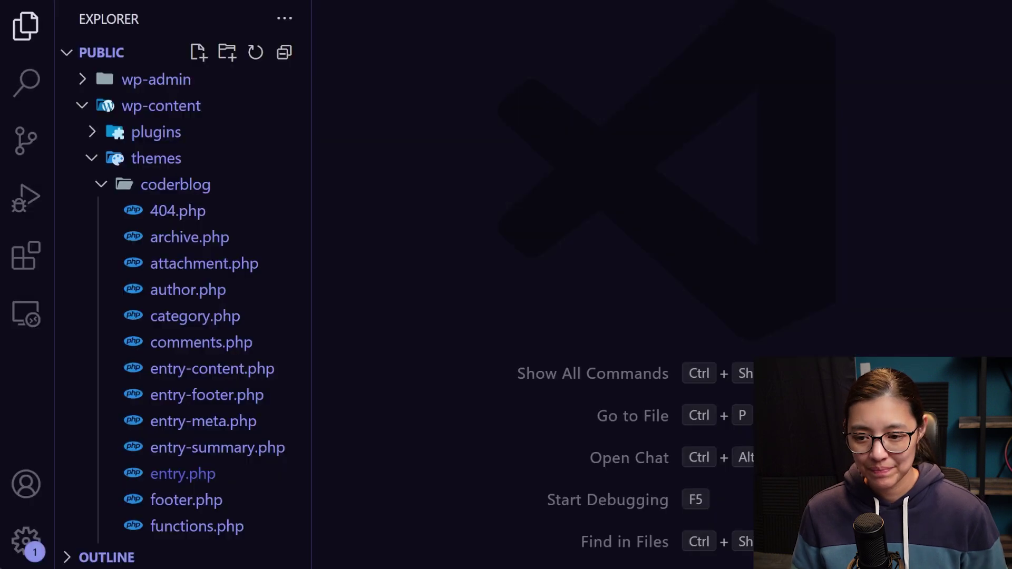
# Step: Duplicate page.php in the coderblog theme and rename the copy to page-homepage.php
pyautogui.scroll(-4, 201, 419)
pyautogui.scroll(-5, 201, 419)
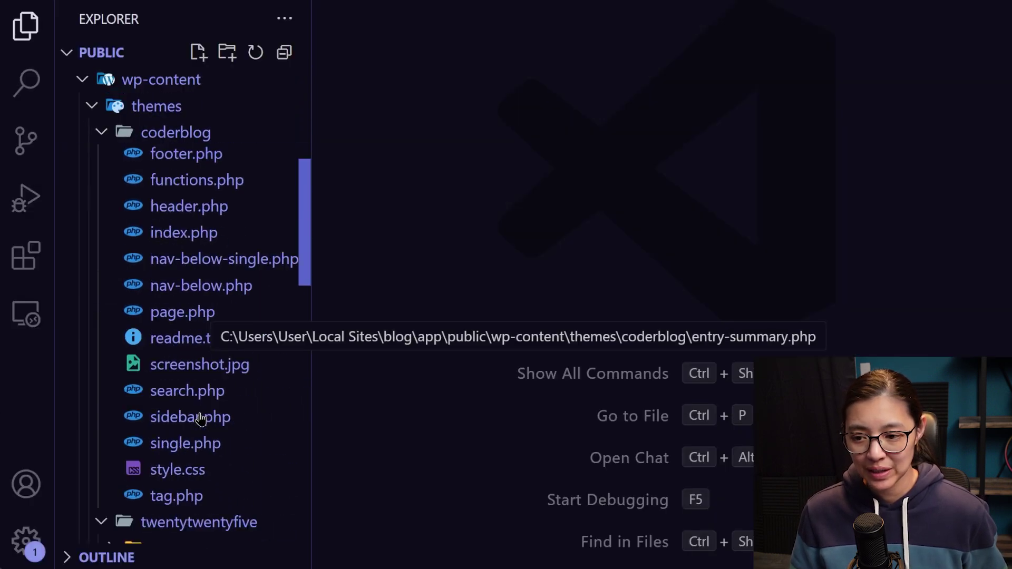
pyautogui.rightClick(218, 285)
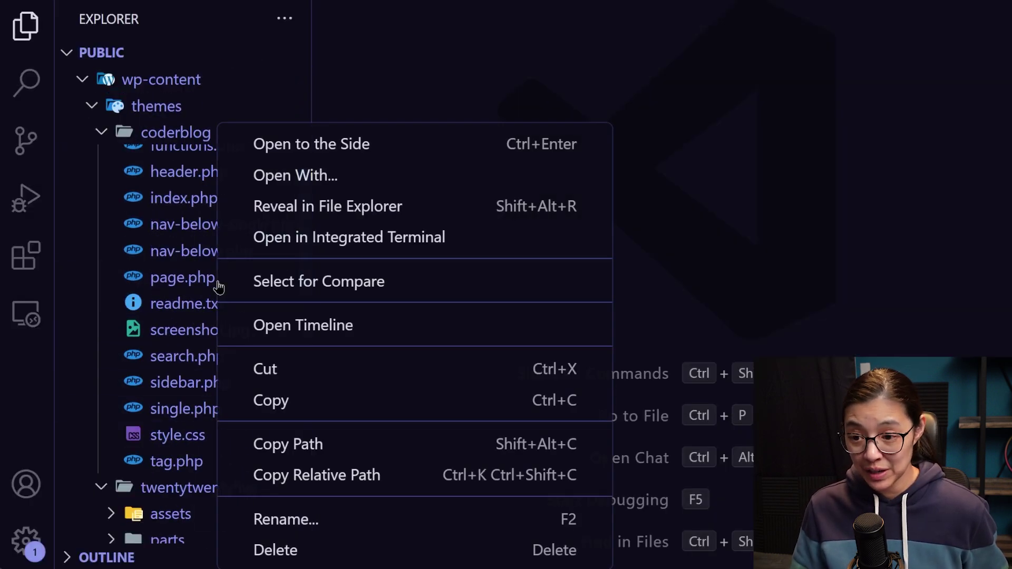
pyautogui.click(281, 399)
pyautogui.hotkey('ctrl', 'v')
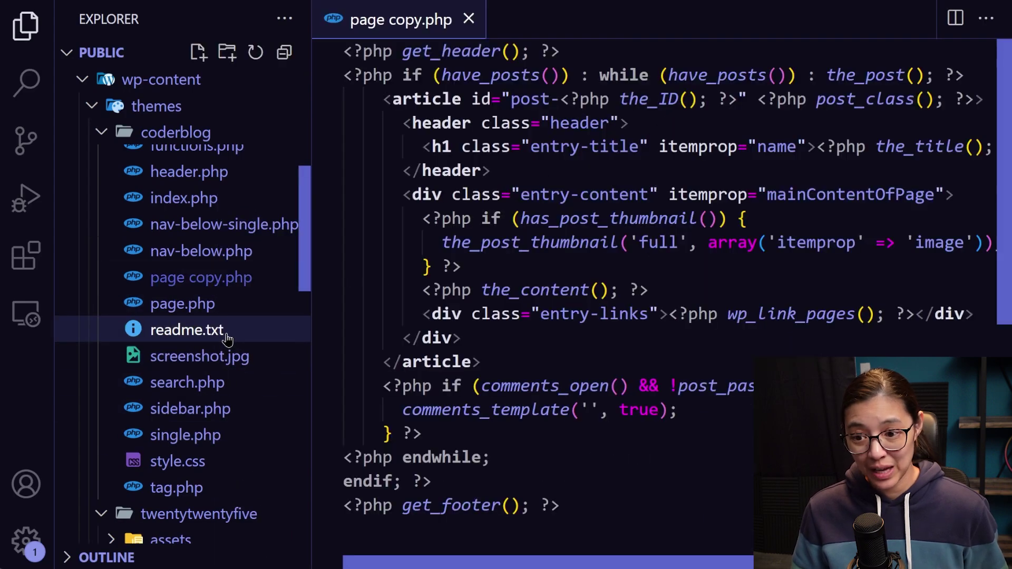
pyautogui.rightClick(224, 290)
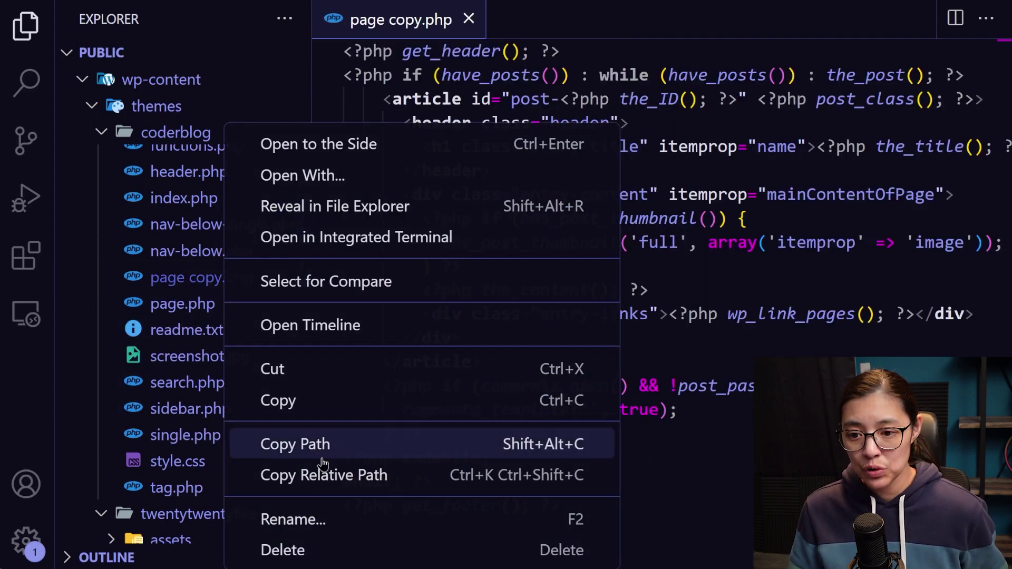
pyautogui.click(293, 518)
pyautogui.press('Right')
pyautogui.press('BackSpace')
pyautogui.press('BackSpace')
pyautogui.press('BackSpace')
pyautogui.press('BackSpace')
pyautogui.press('BackSpace')
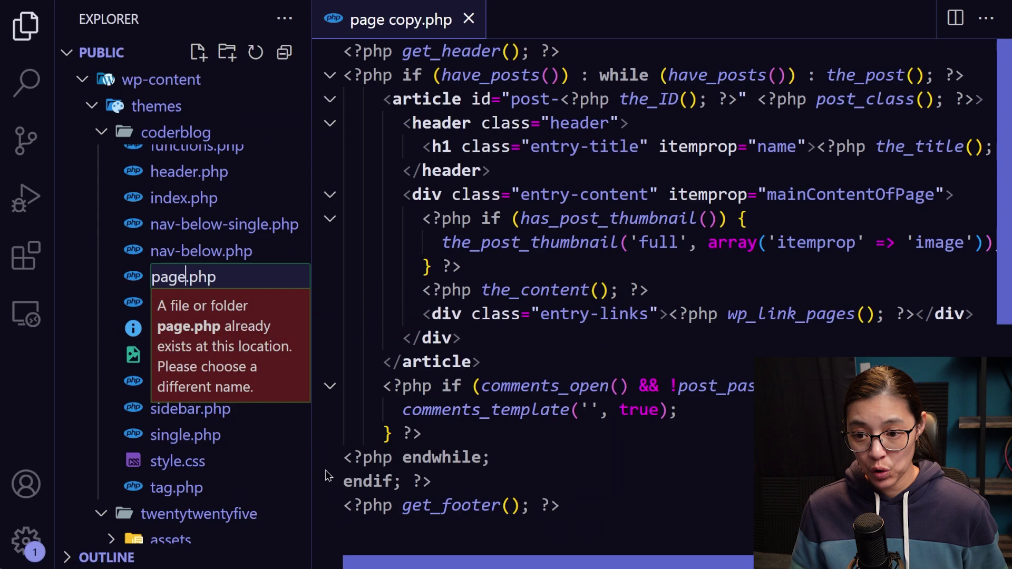
pyautogui.write('-homepage')
pyautogui.press('Return')
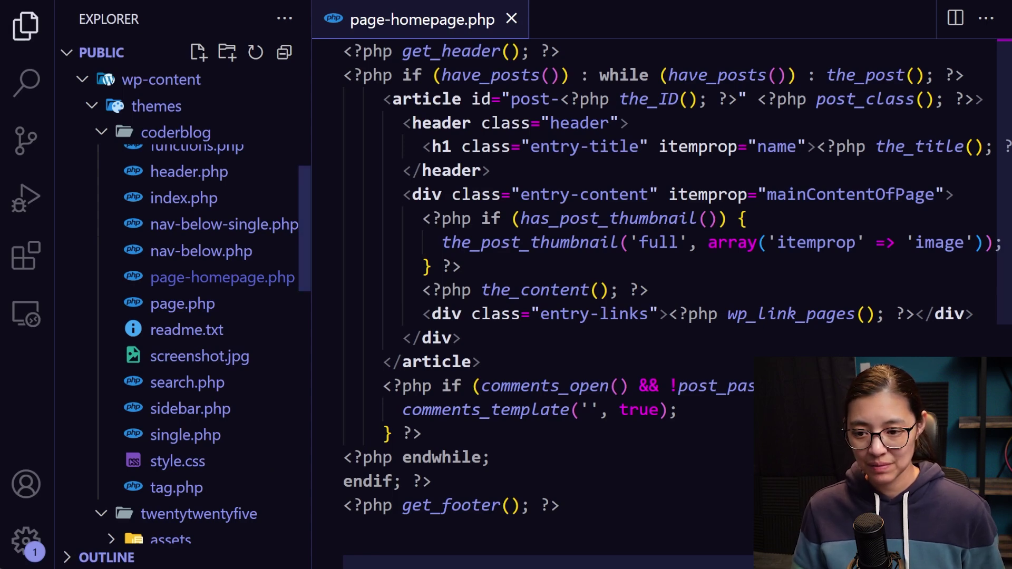
# Step: Strip the template's article wrapper, header, entry-content and comments markup, leaving only the_content
pyautogui.hotkey('ctrl', 'b')
pyautogui.moveTo(75, 99); pyautogui.dragTo(654, 100)
pyautogui.press('BackSpace')
pyautogui.moveTo(68, 359); pyautogui.dragTo(158, 360)
pyautogui.press('BackSpace')
pyautogui.press('BackSpace')
pyautogui.moveTo(177, 170); pyautogui.dragTo(658, 217)
pyautogui.press('BackSpace')
pyautogui.press('BackSpace')
pyautogui.press('BackSpace')
pyautogui.press('BackSpace')
pyautogui.moveTo(70, 289); pyautogui.dragTo(109, 337)
pyautogui.press('BackSpace')
pyautogui.moveTo(107, 194); pyautogui.dragTo(82, 158)
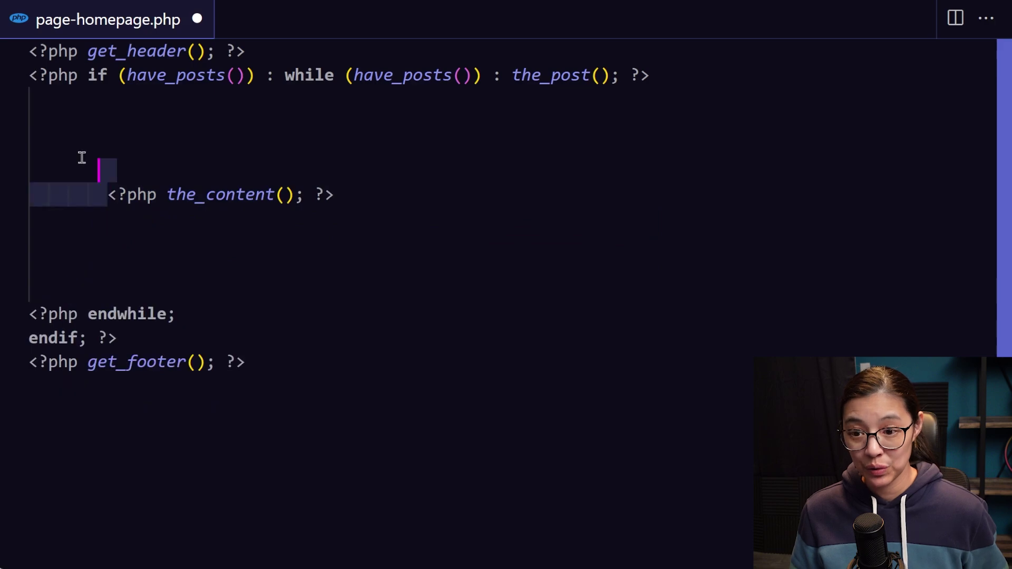
pyautogui.press('BackSpace')
pyautogui.press('BackSpace')
pyautogui.press('BackSpace')
pyautogui.press('BackSpace')
pyautogui.press('BackSpace')
pyautogui.press('Delete')
pyautogui.press('Delete')
pyautogui.press('Up')
pyautogui.press('Return')
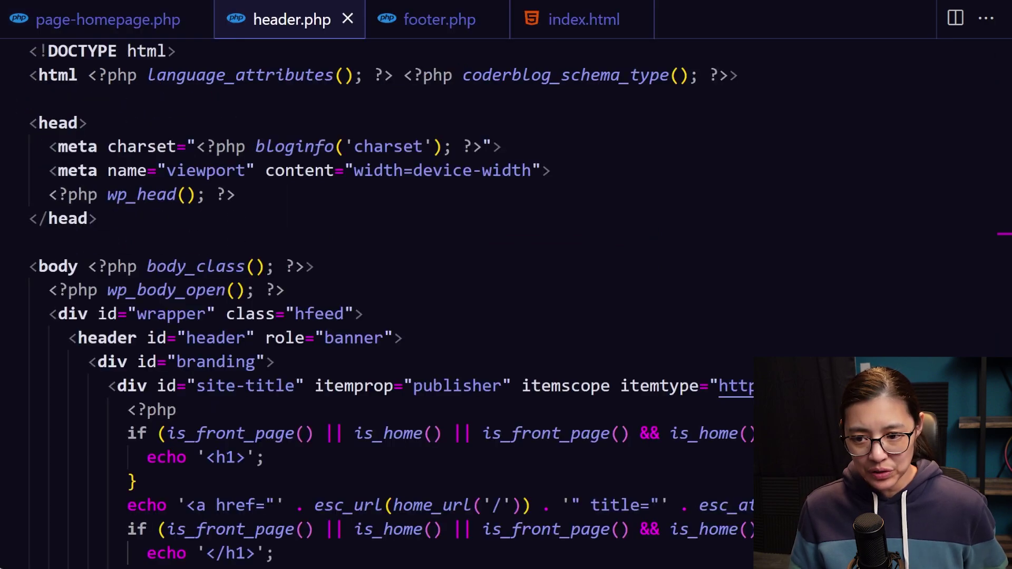
# Step: Remove header.php's wrapper, branding, navigation and container divs, then save it
pyautogui.scroll(-3, 34, 379)
pyautogui.click(16, 191)
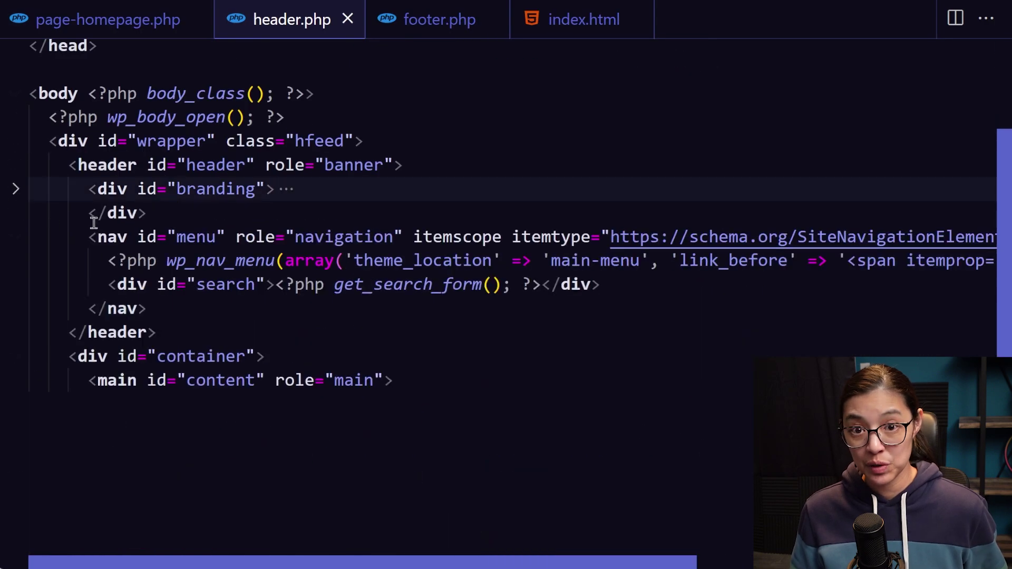
pyautogui.moveTo(55, 143); pyautogui.dragTo(387, 141)
pyautogui.press('BackSpace')
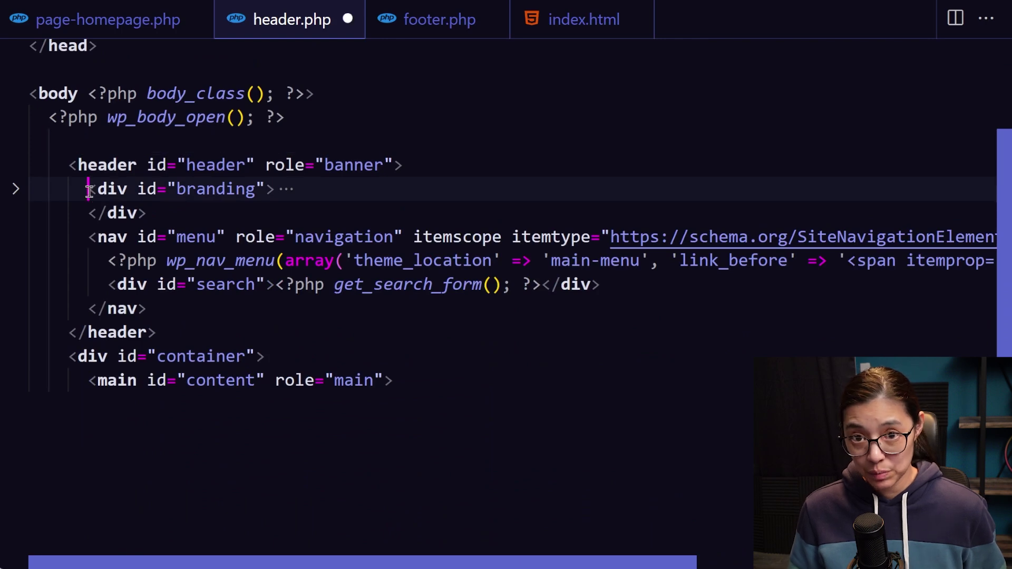
pyautogui.moveTo(88, 190); pyautogui.dragTo(156, 303)
pyautogui.press('BackSpace')
pyautogui.moveTo(69, 237); pyautogui.dragTo(266, 239)
pyautogui.press('BackSpace')
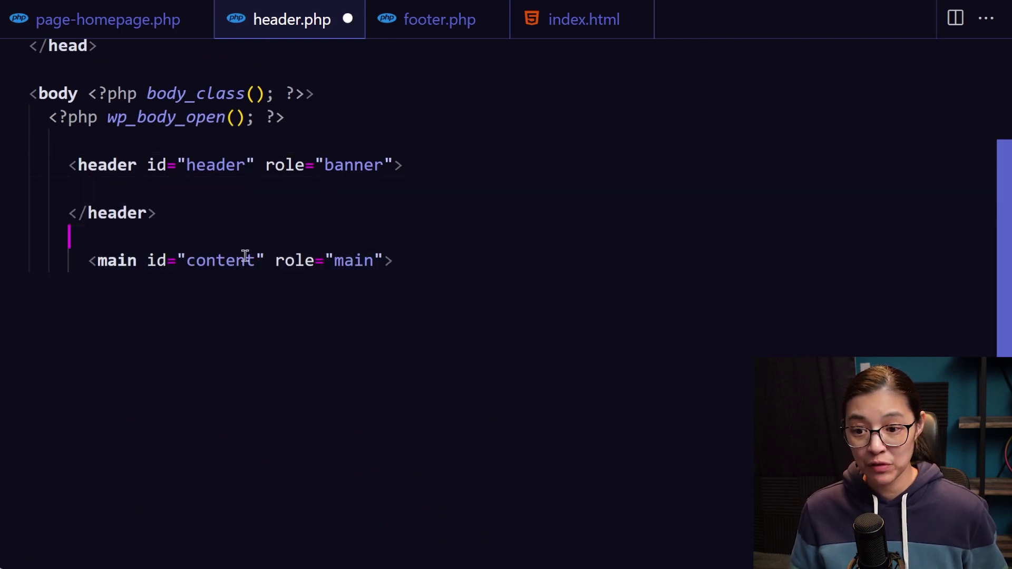
pyautogui.hotkey('ctrl', 's')
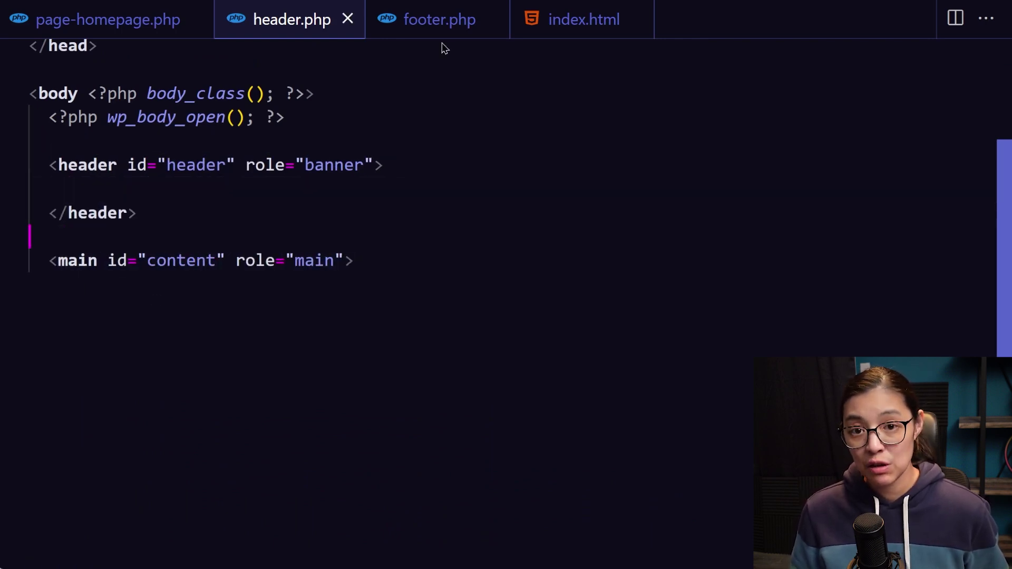
# Step: In footer.php, delete the sidebar call, stray closing div and copyright block
pyautogui.click(442, 48)
pyautogui.moveTo(27, 75); pyautogui.dragTo(253, 75)
pyautogui.press('BackSpace')
pyautogui.moveTo(32, 97); pyautogui.dragTo(87, 97)
pyautogui.press('BackSpace')
pyautogui.press('BackSpace')
pyautogui.moveTo(46, 144); pyautogui.dragTo(93, 195)
pyautogui.press('BackSpace')
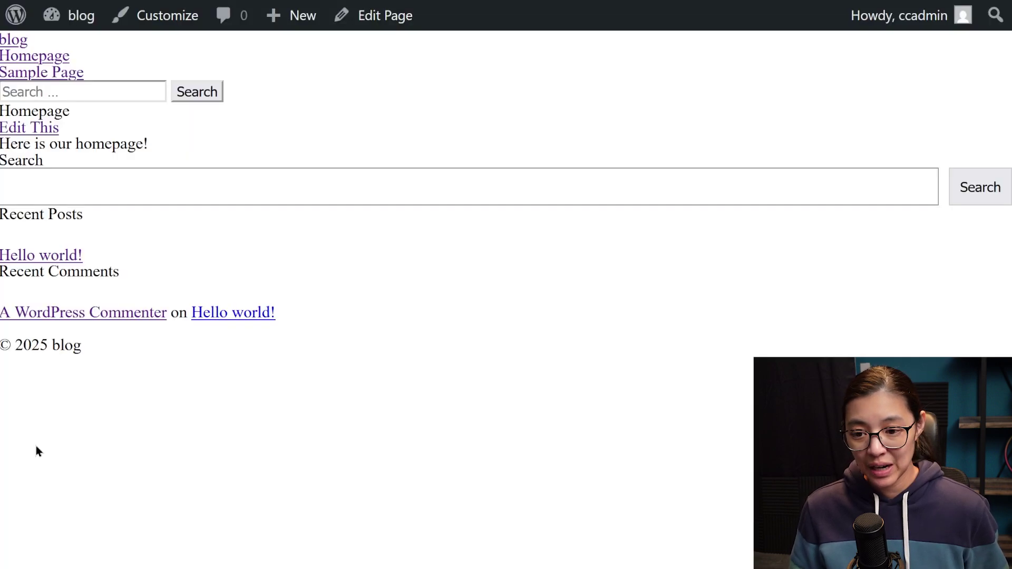
# Step: Reload the front page to confirm only the Homepage title and text remain
pyautogui.hotkey('ctrl', 'r')
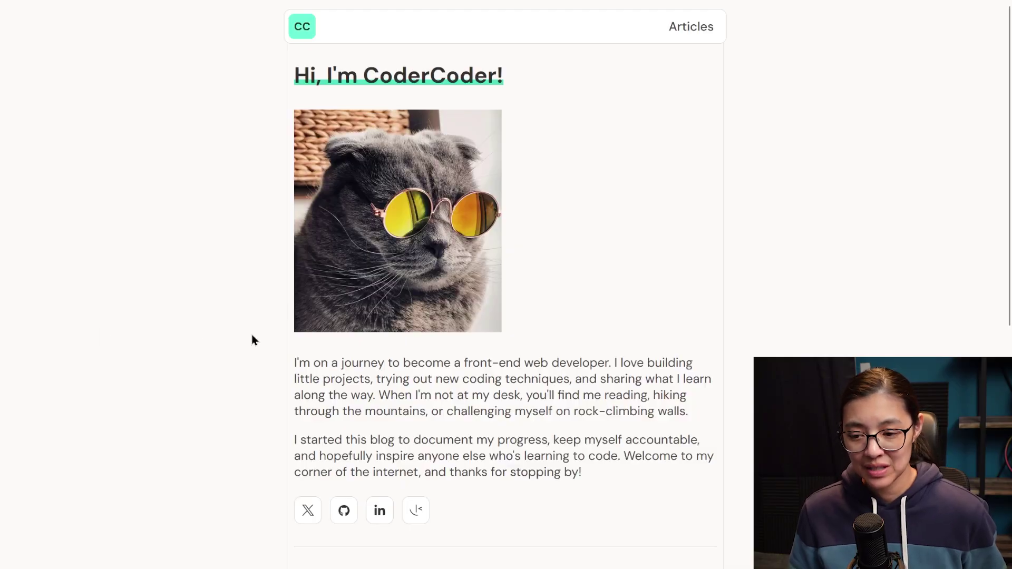
# Step: From View all articles, open the Overcoming Imposter Syndrome as a New Developer article and scroll to its footer
pyautogui.scroll(-7, 259, 340)
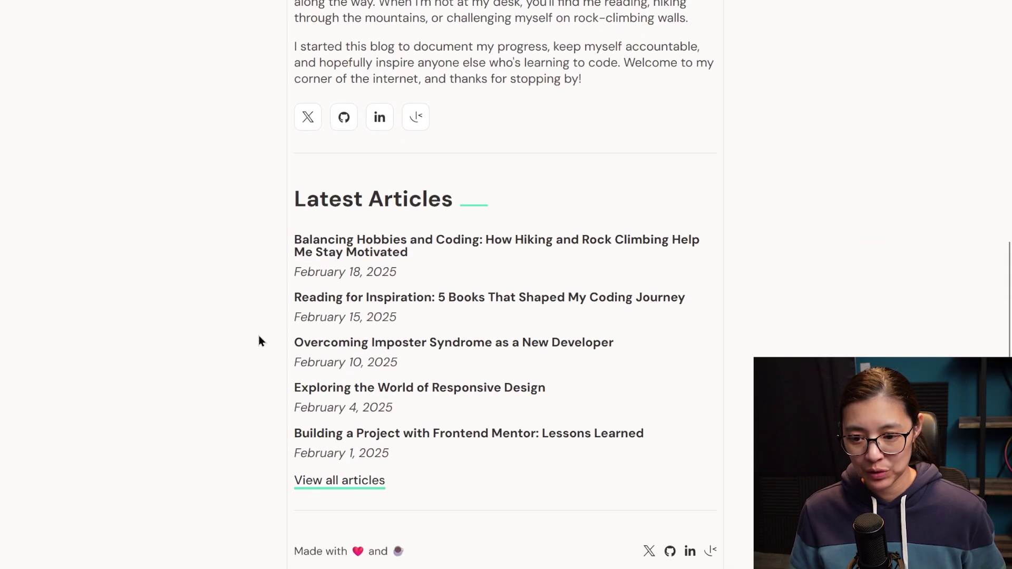
pyautogui.click(351, 483)
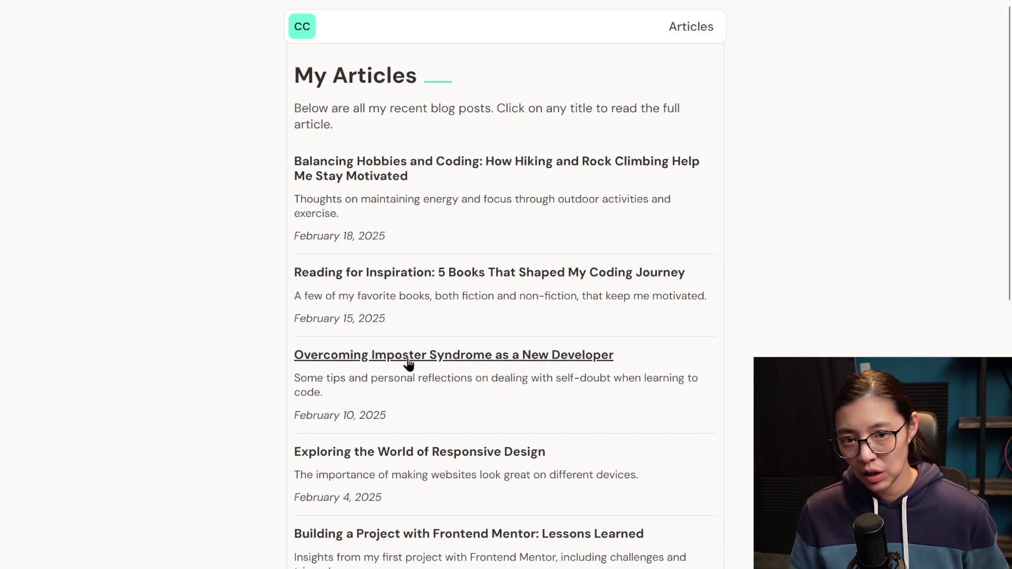
pyautogui.click(456, 355)
pyautogui.scroll(-4, 456, 359)
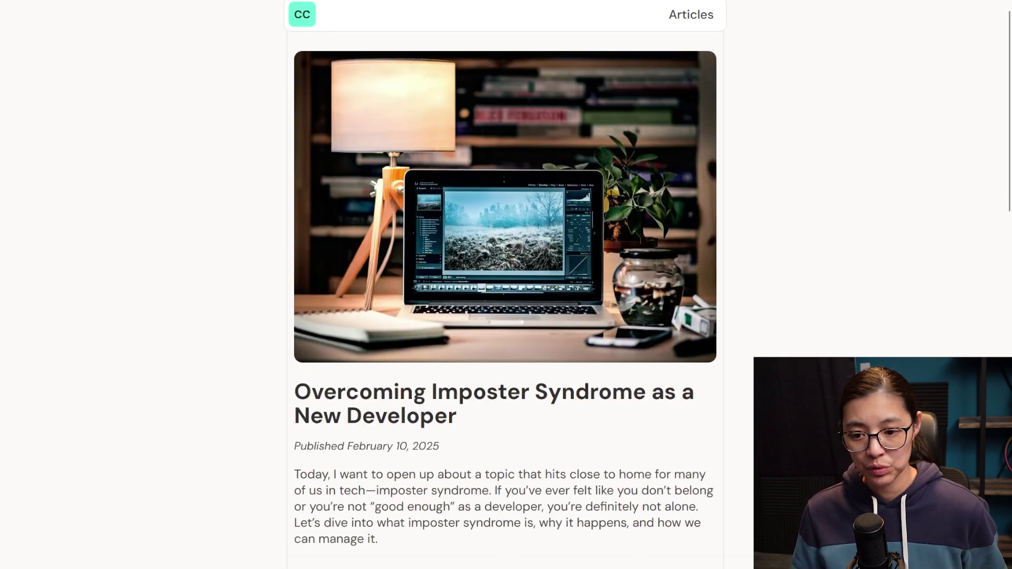
pyautogui.scroll(-10, 504, 285)
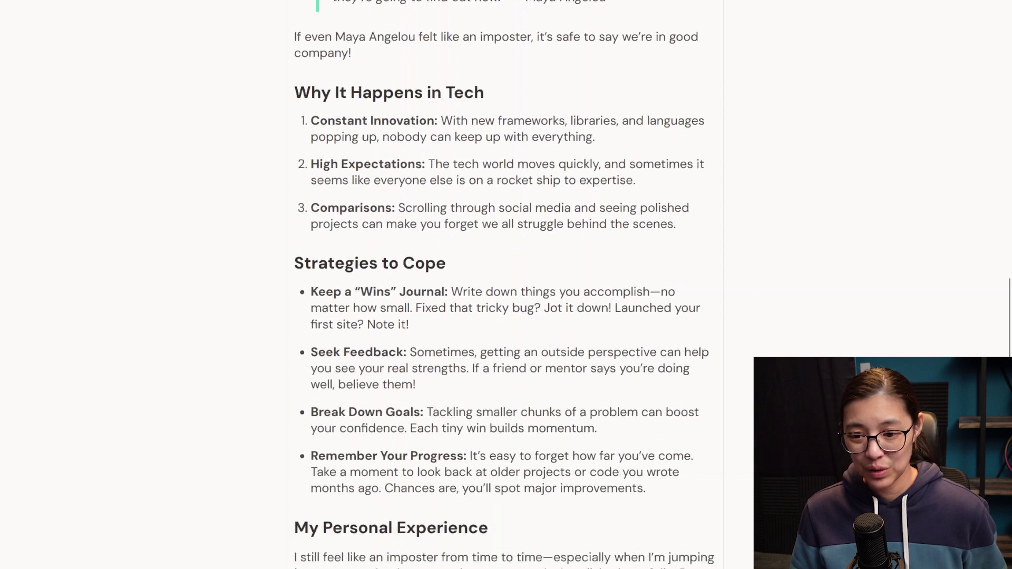
pyautogui.scroll(-3, 505, 284)
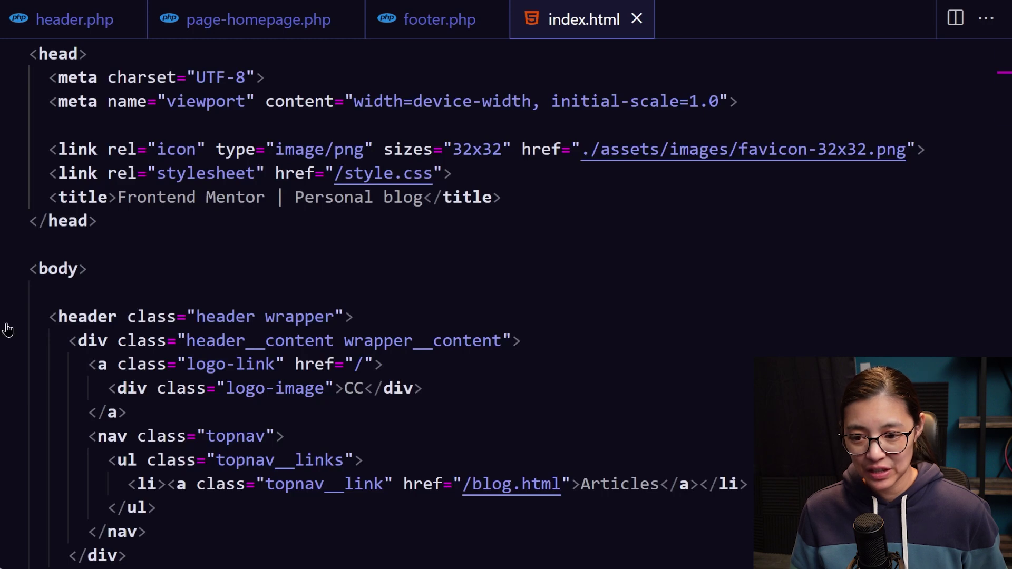
# Step: Replace header.php's header block with index.html's static header markup, including the CC logo and Articles nav
pyautogui.scroll(-4, 210, 255)
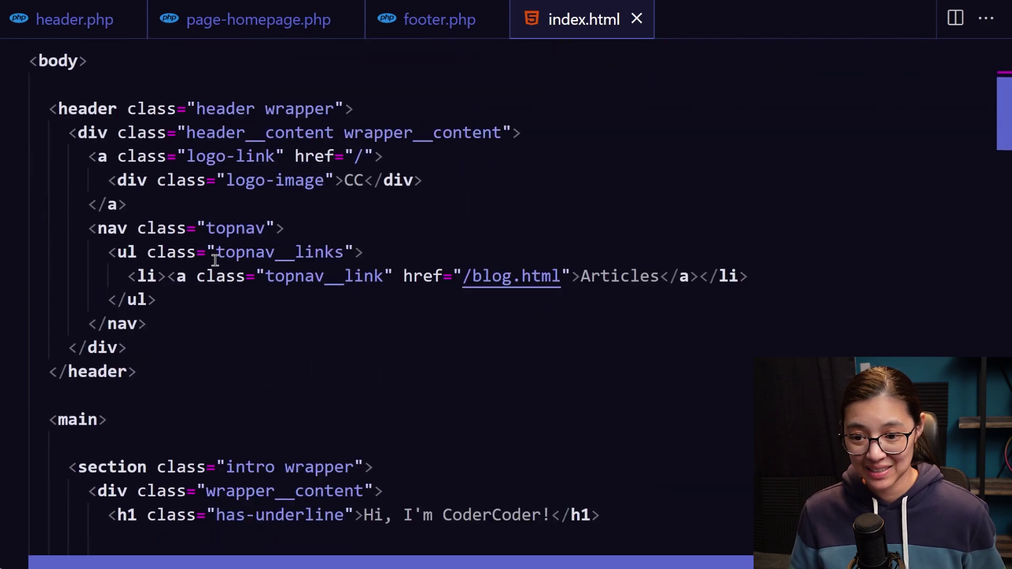
pyautogui.moveTo(49, 110); pyautogui.dragTo(151, 363)
pyautogui.hotkey('ctrl', 'c')
pyautogui.hotkey('ctrl', 'Tab')
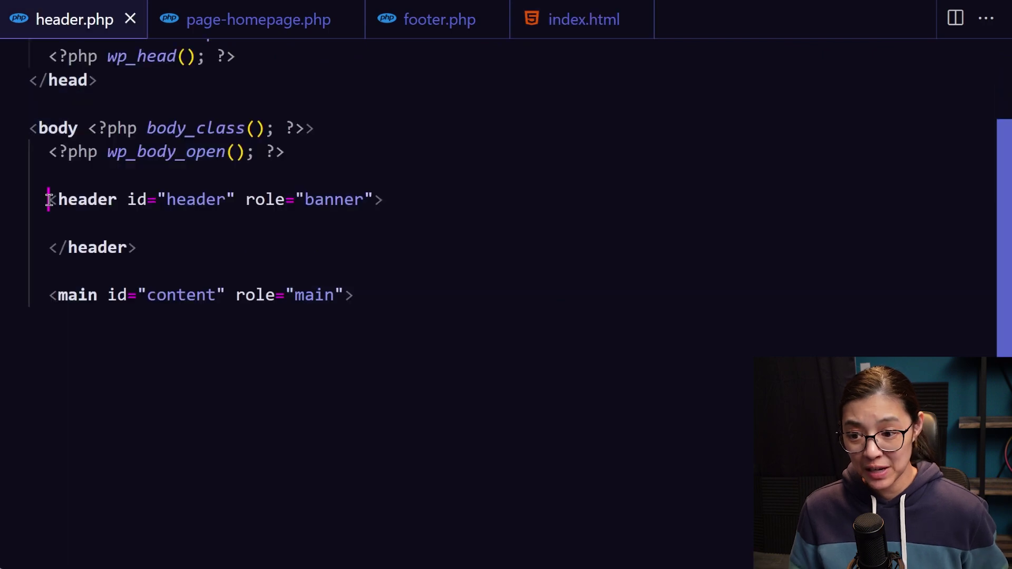
pyautogui.moveTo(49, 199); pyautogui.dragTo(142, 249)
pyautogui.hotkey('ctrl', 'v')
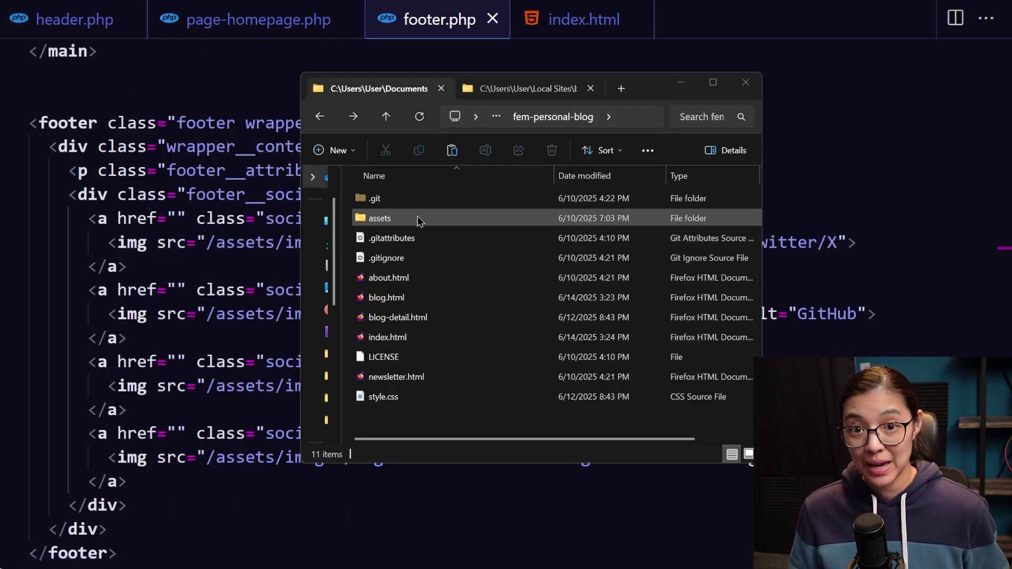
# Step: Check the static assets' fonts and images folders, then paste the assets folder into the coderblog theme
pyautogui.doubleClick(418, 216)
pyautogui.doubleClick(420, 203)
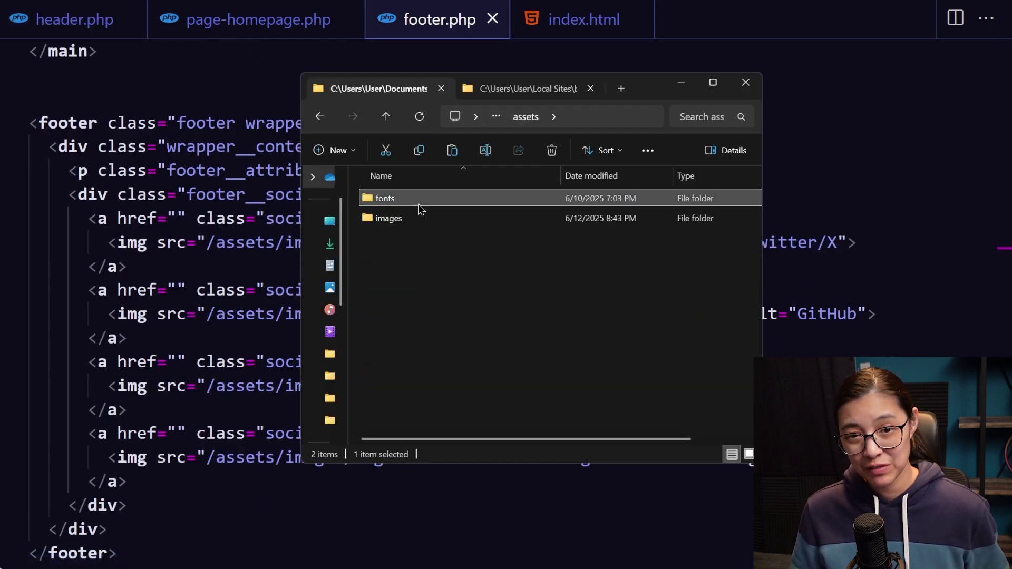
pyautogui.hotkey('alt', 'Up')
pyautogui.doubleClick(422, 219)
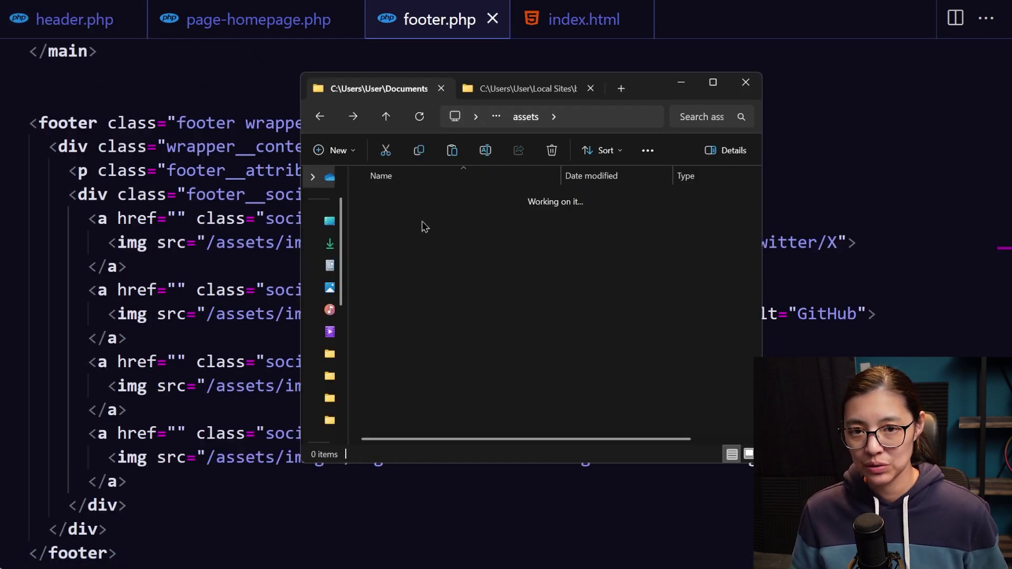
pyautogui.hotkey('alt', 'Left')
pyautogui.hotkey('alt', 'Left')
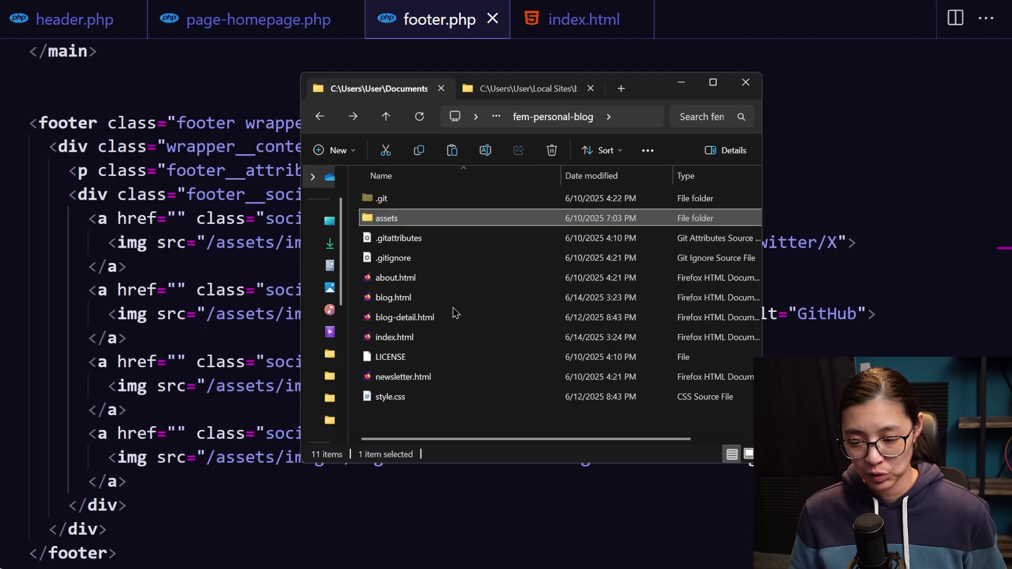
pyautogui.click(501, 92)
pyautogui.hotkey('ctrl', 'v')
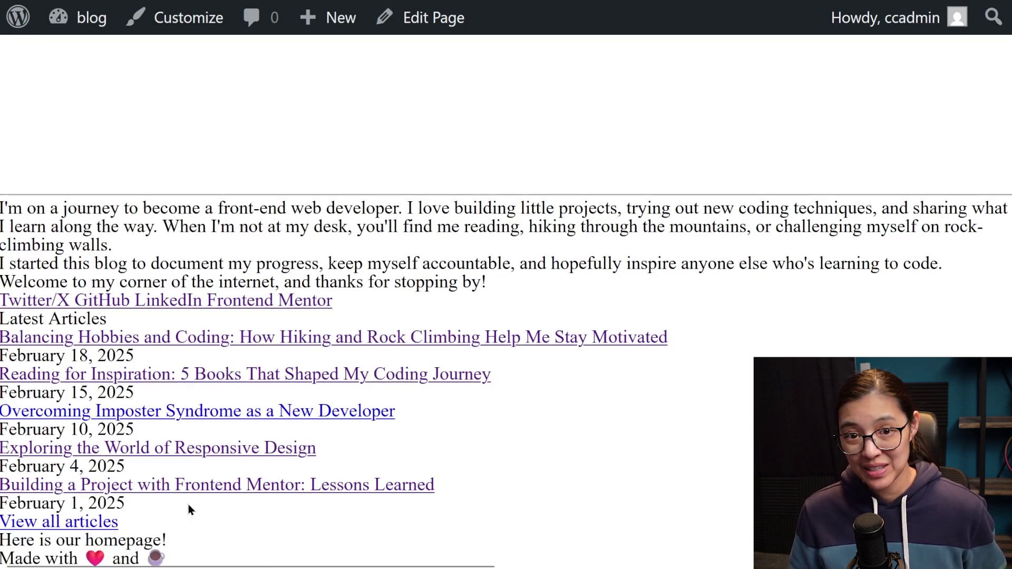
# Step: Reload the WordPress homepage to see the static header, intro, Latest Articles and footer, unstyled
pyautogui.hotkey('ctrl', 'r')
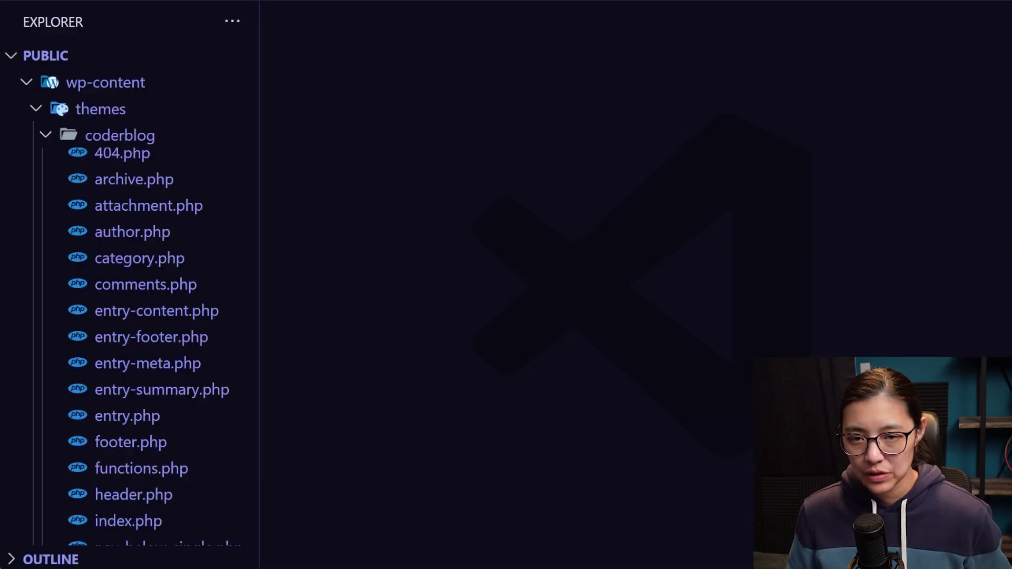
# Step: Replace the theme's style.css contents with the static site's full stylesheet
pyautogui.scroll(-2, 136, 297)
pyautogui.scroll(-8, 136, 297)
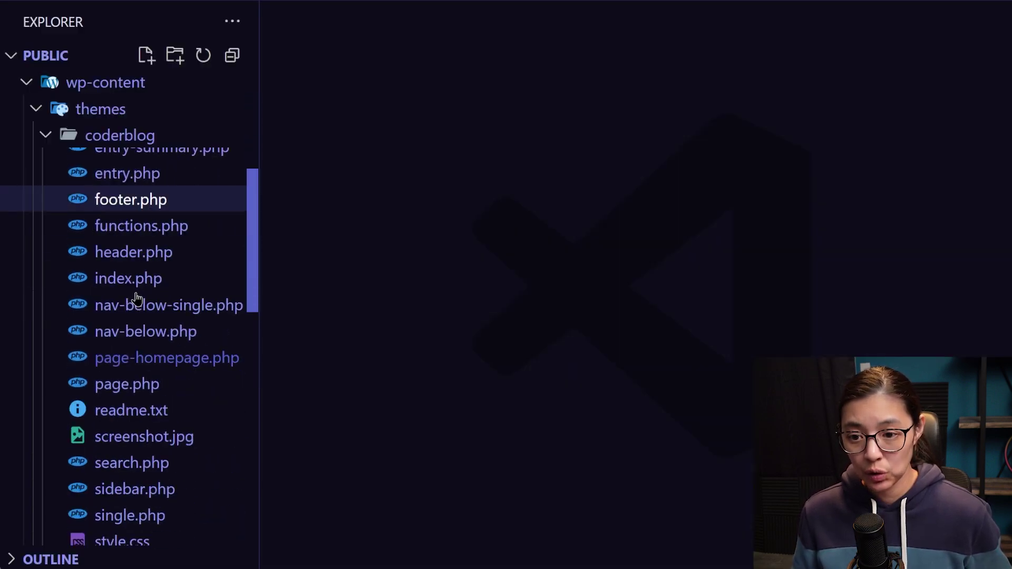
pyautogui.click(169, 337)
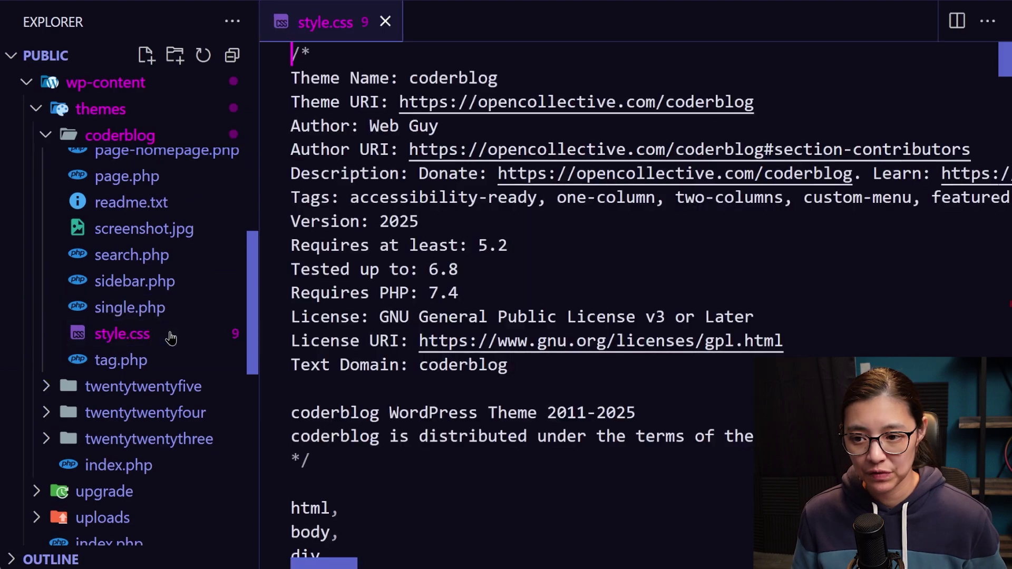
pyautogui.click(538, 259)
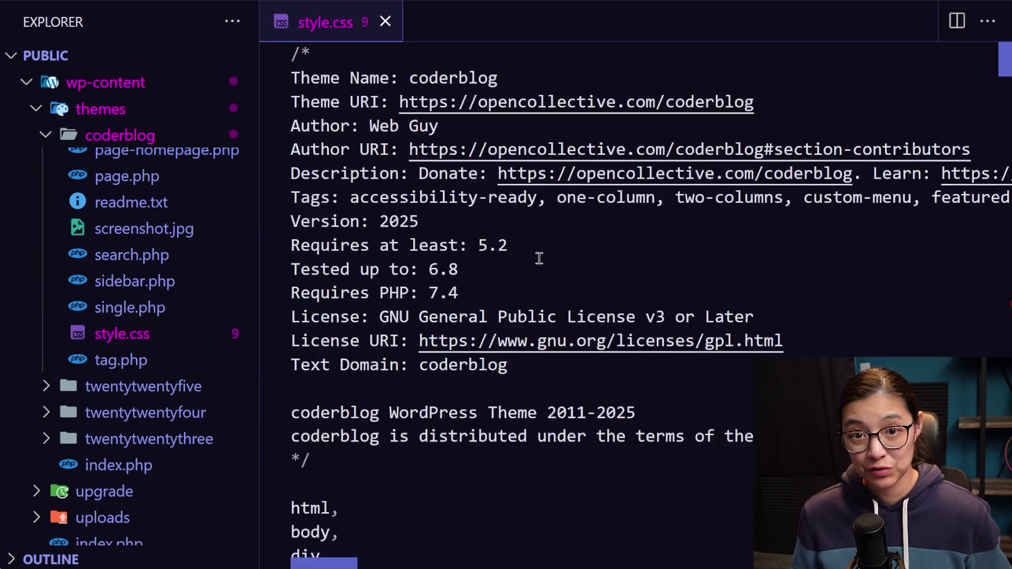
pyautogui.hotkey('ctrl', 'a')
pyautogui.press('BackSpace')
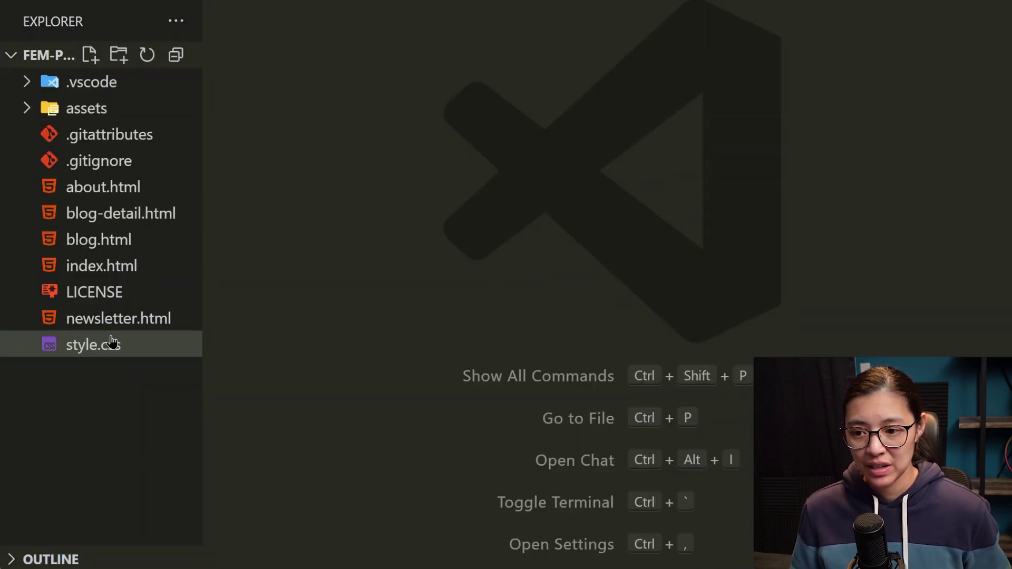
pyautogui.click(135, 348)
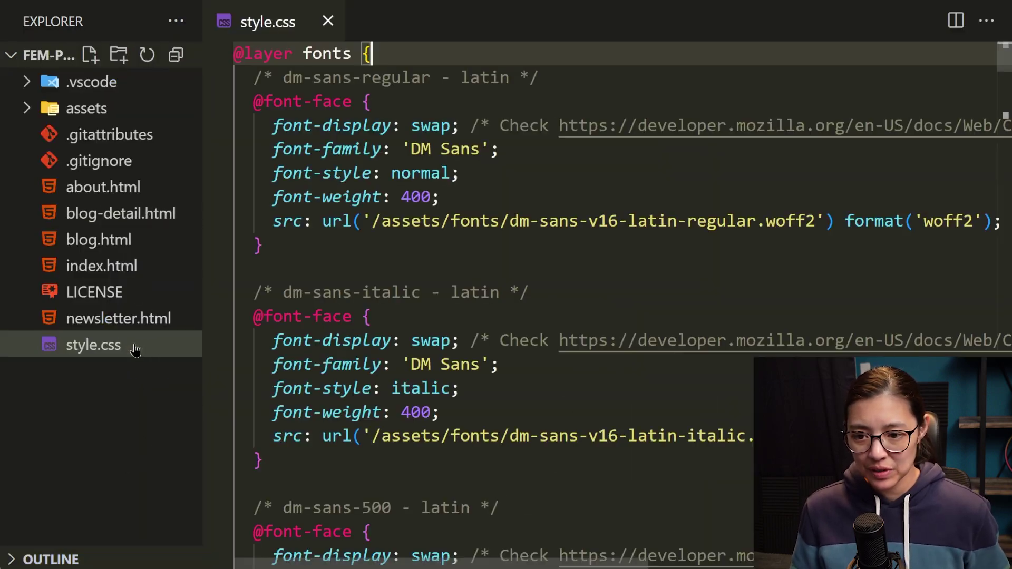
pyautogui.hotkey('ctrl', 'a')
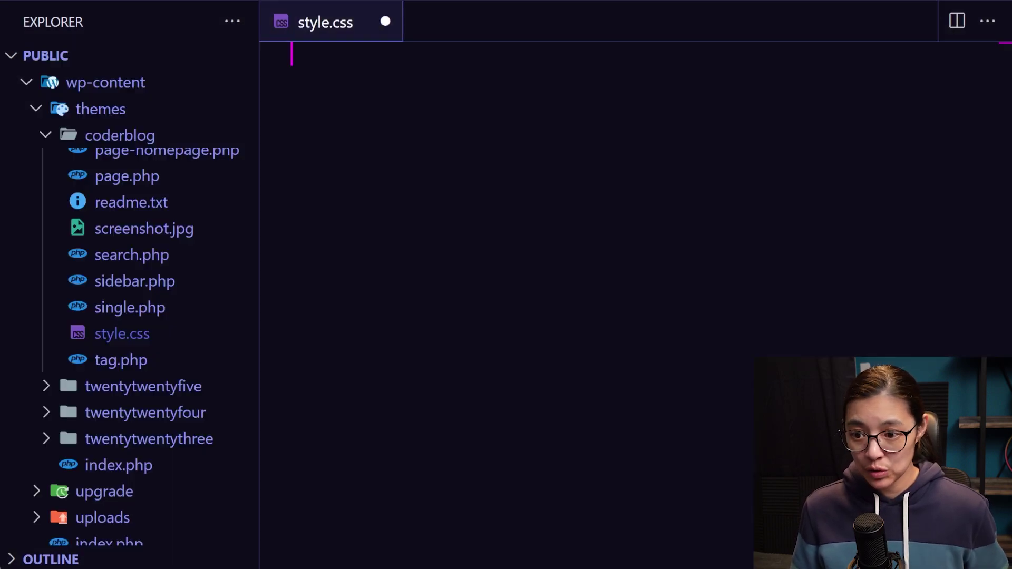
pyautogui.hotkey('ctrl', 'v')
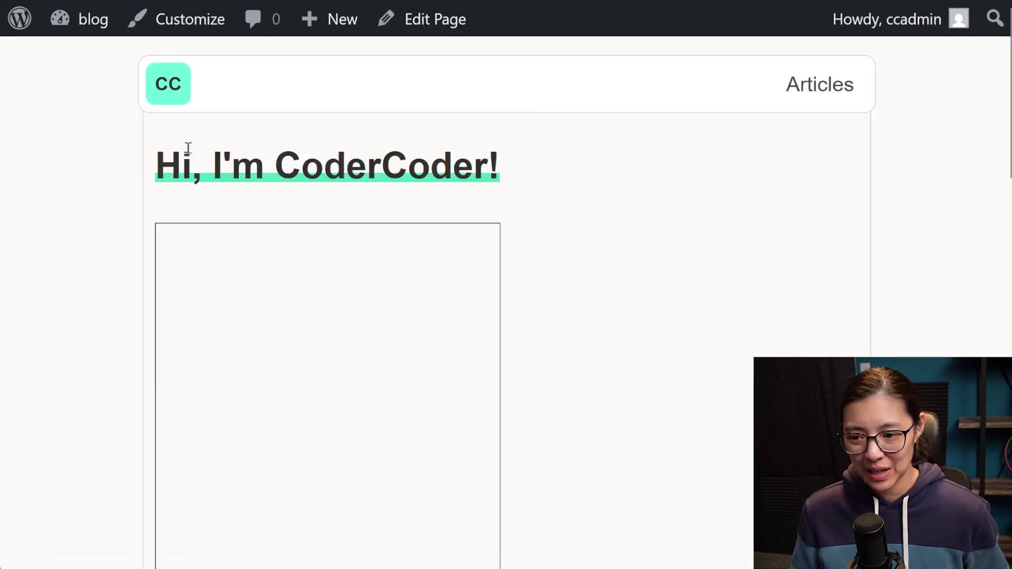
# Step: Prefix image paths with wp-content/themes/coderblog in page-homepage.php and footer.php, saving page-homepage.php
pyautogui.scroll(-15, 55, 280)
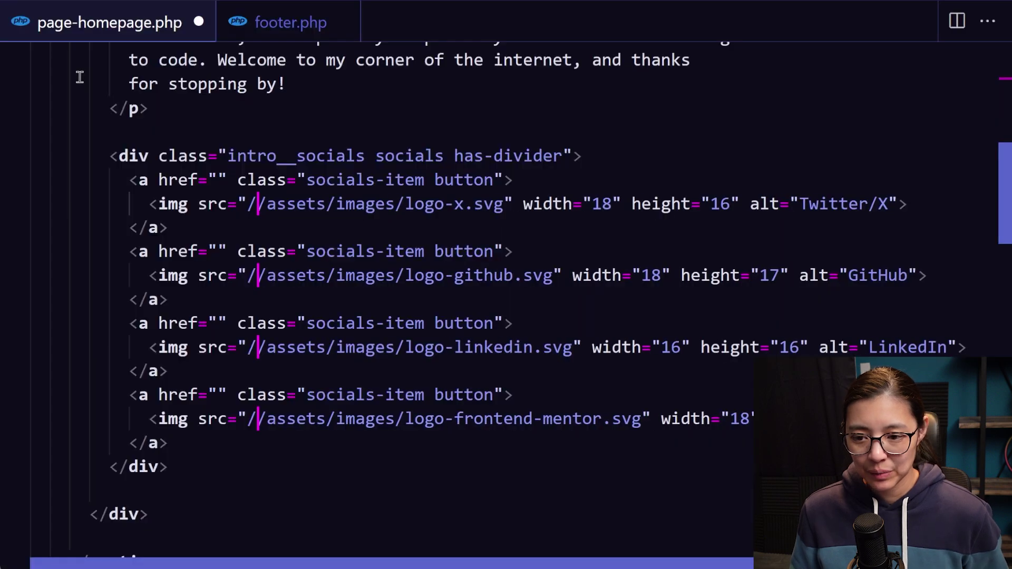
pyautogui.write('wp-content/themes/')
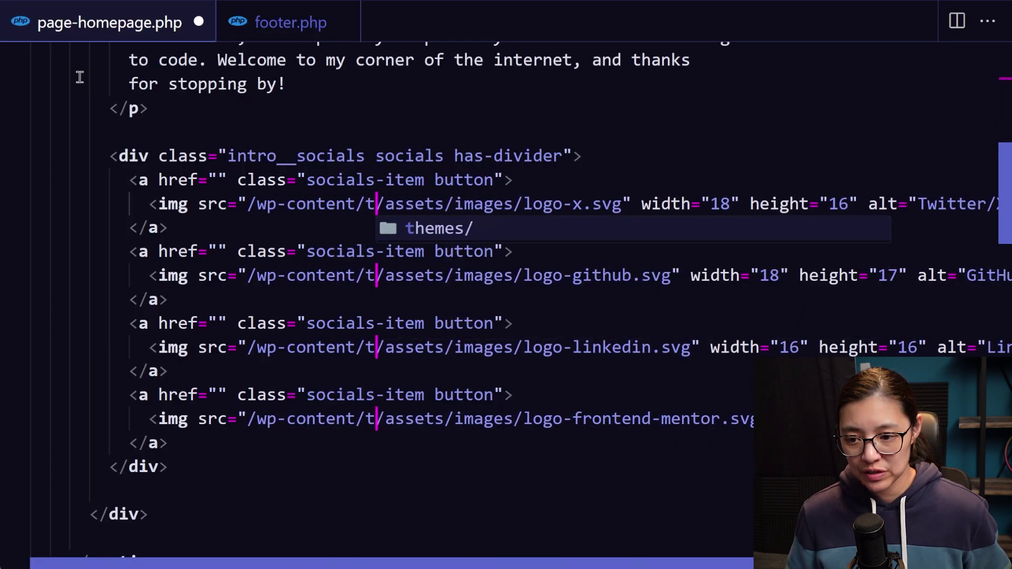
pyautogui.write('coderblog')
pyautogui.hotkey('ctrl', 's')
pyautogui.click(289, 23)
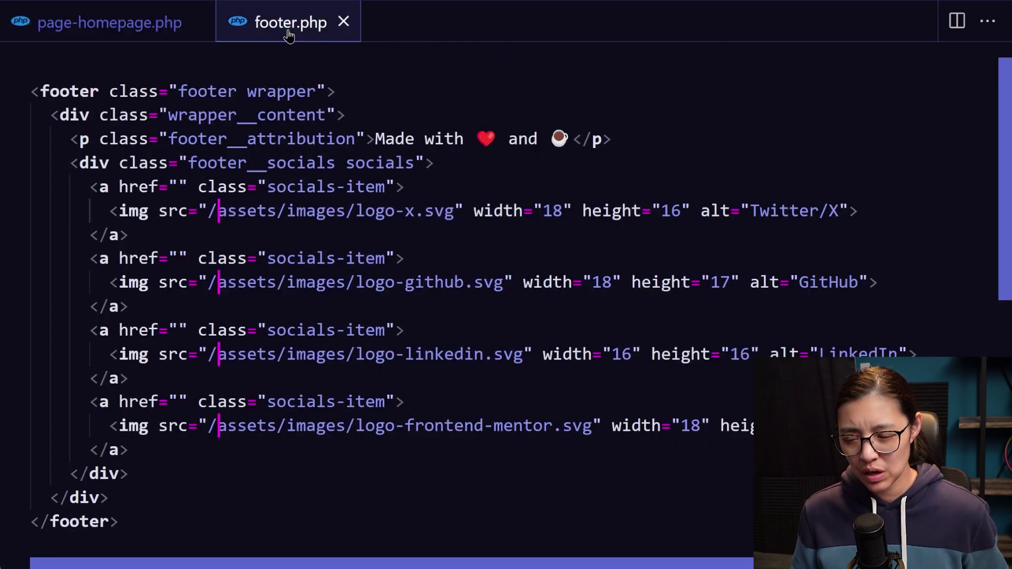
pyautogui.write('wp-content/themes/coderbl')
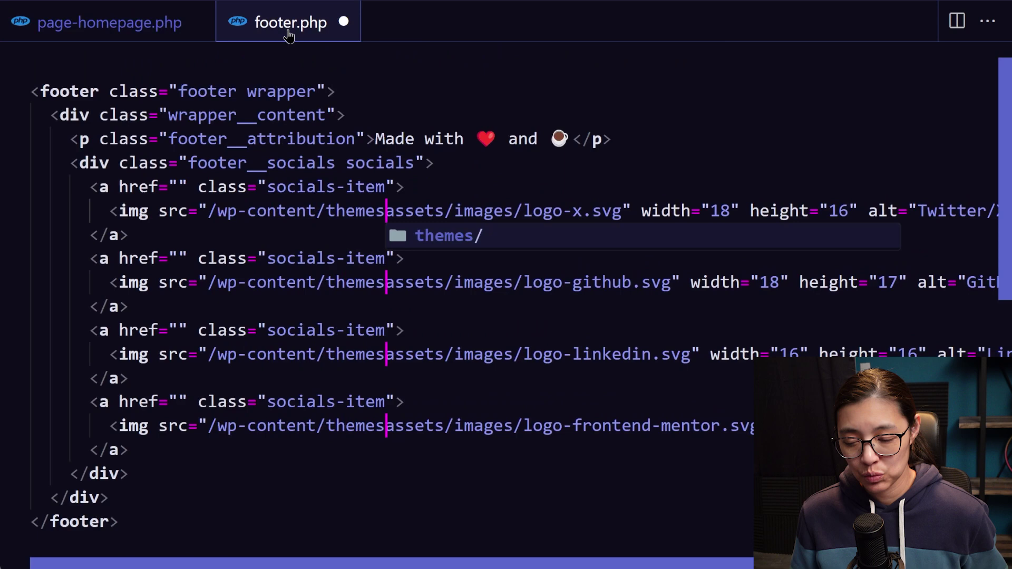
pyautogui.write('og/')
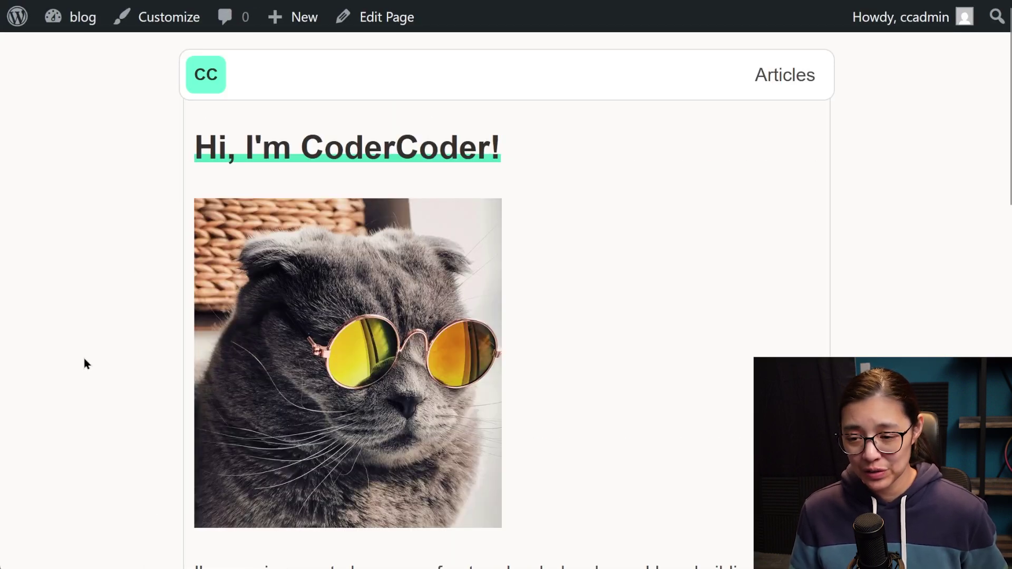
# Step: Paste the two bio paragraphs from the live homepage over the Homepage page's 'Here is our homepage!' line
pyautogui.scroll(-8, 83, 358)
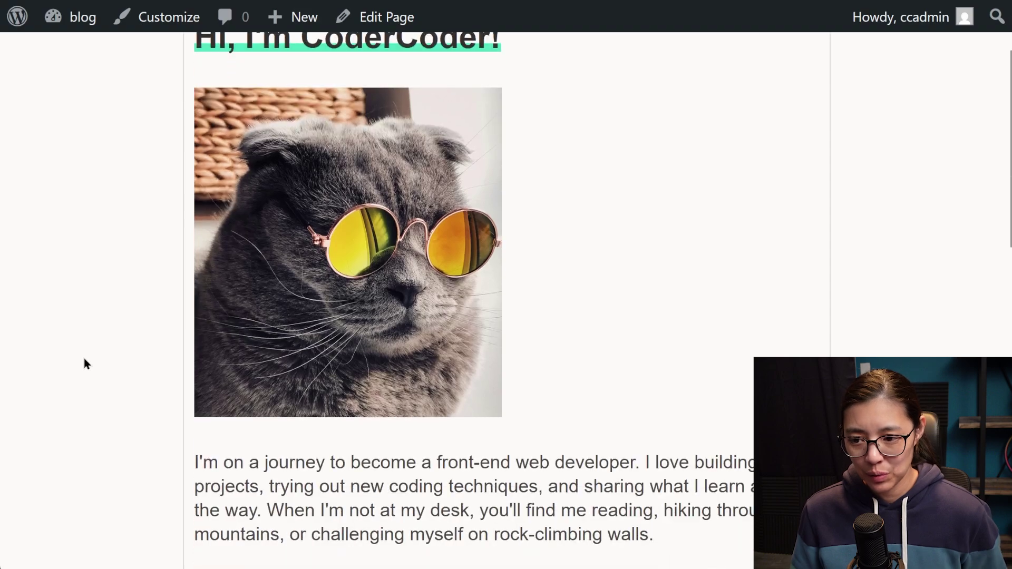
pyautogui.scroll(-2, 84, 358)
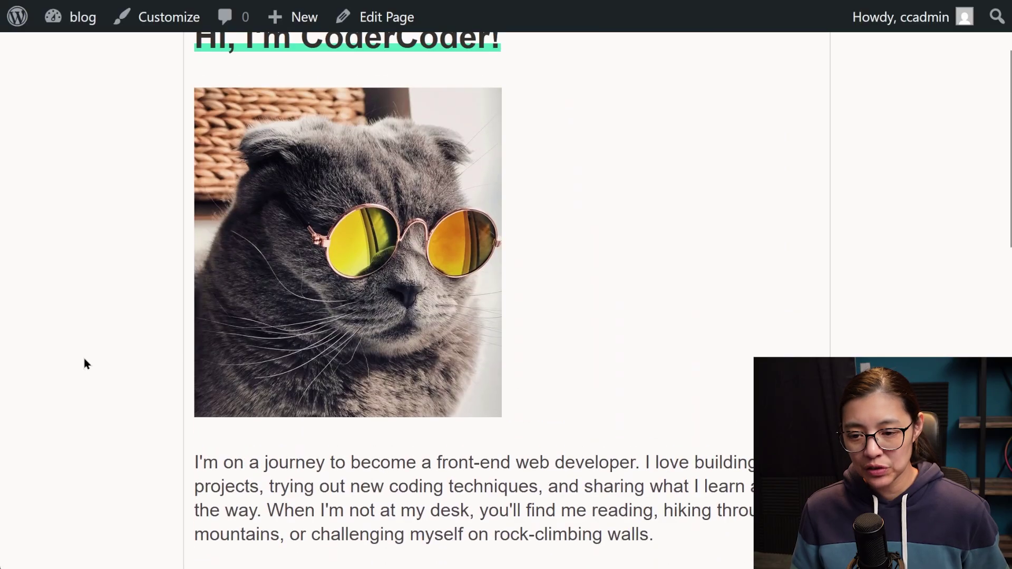
pyautogui.scroll(2, 84, 359)
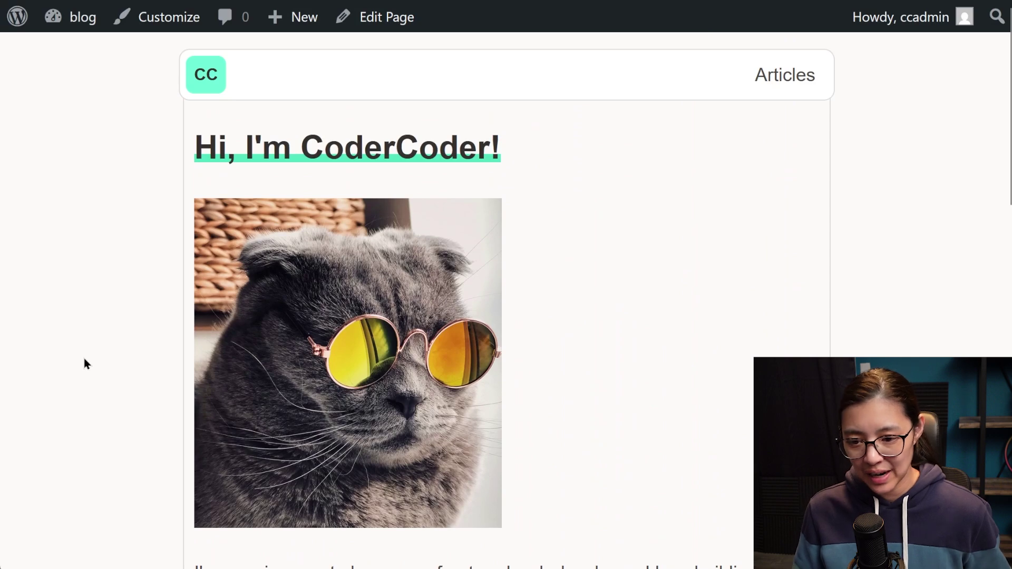
pyautogui.scroll(-6, 84, 360)
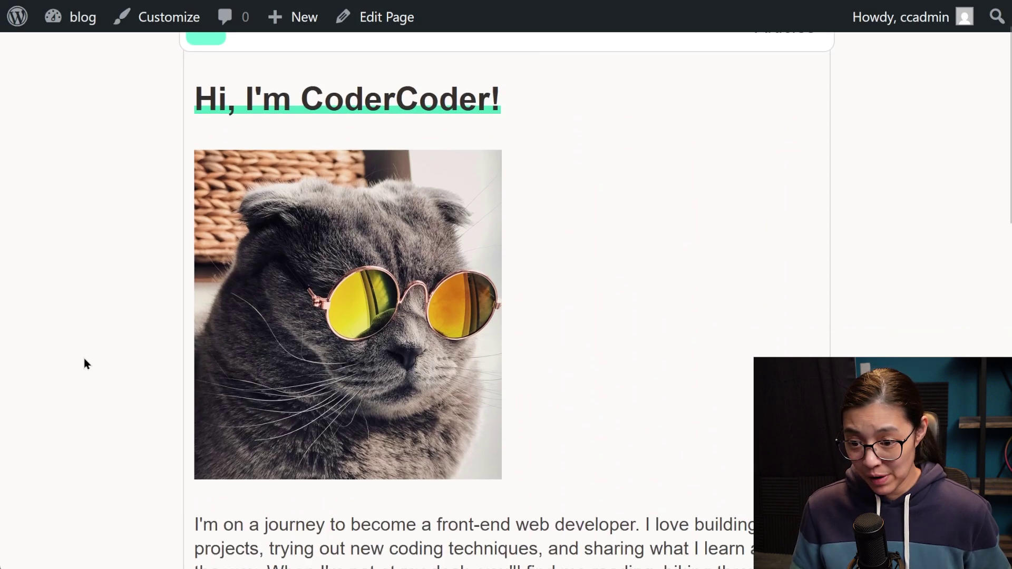
pyautogui.moveTo(193, 242); pyautogui.dragTo(541, 413)
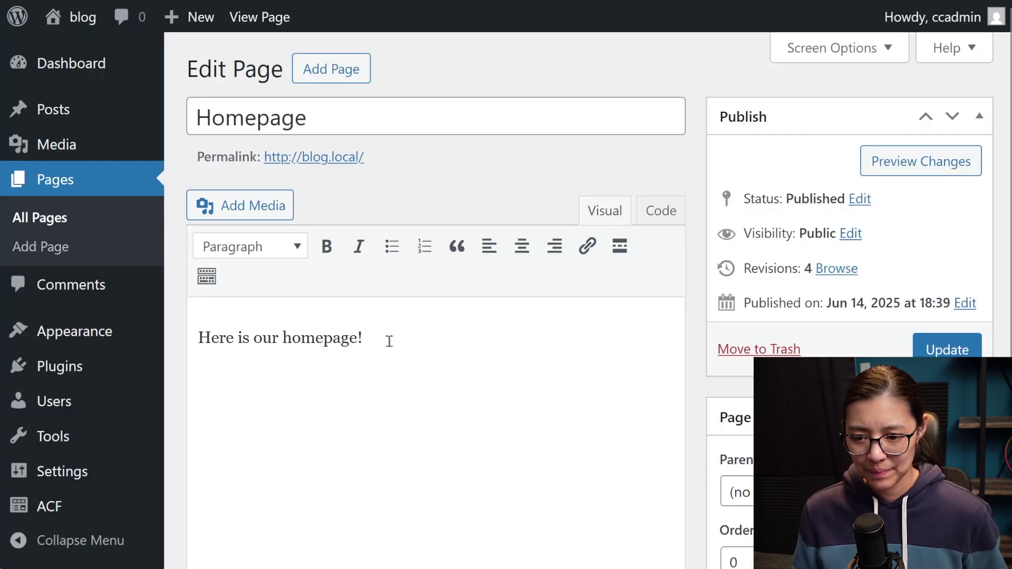
pyautogui.scroll(-2, 389, 340)
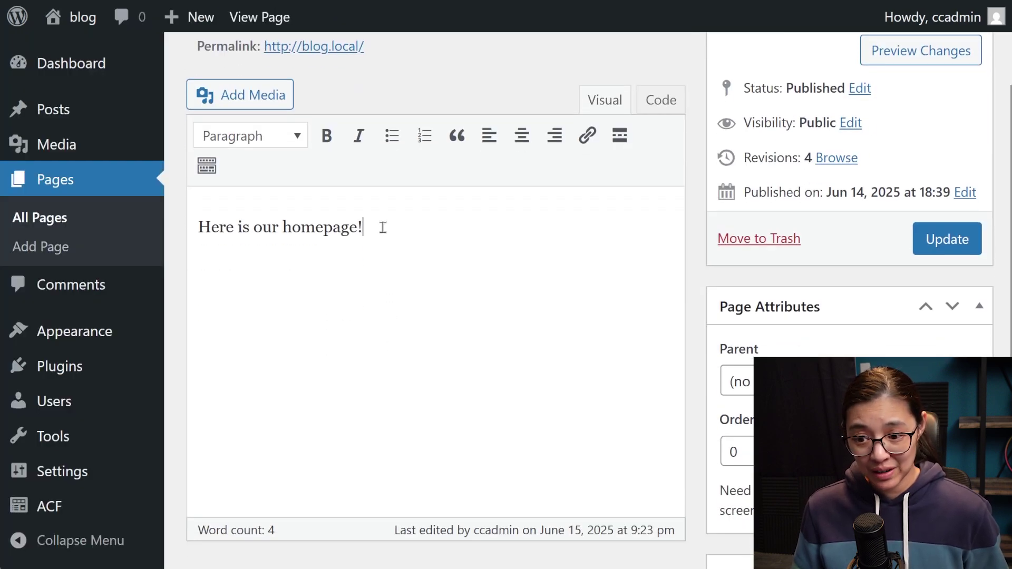
pyautogui.moveTo(383, 228); pyautogui.dragTo(166, 232)
pyautogui.write("I'm on a journey to become a front-end web developer. I love building little projects, trying out new coding techniques, and sharing what I learn along the way. When I'm not at my desk, you'll find me reading, hiking through the mountains, or challenging myself on rock-climbing walls. I started this blog to document my progress, keep myself accountable, and hopefully inspire anyone else who's learning to code. Welcome to my corner of the internet, and thanks for stopping by!")
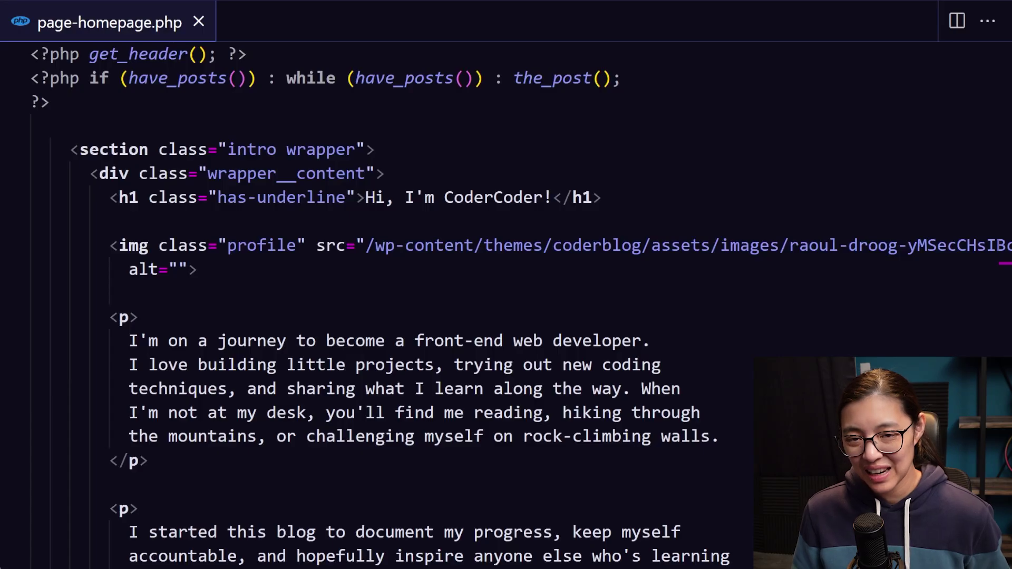
# Step: In page-homepage.php, replace the hard-coded bio paragraphs with <?php the_content(); ?> below the profile image
pyautogui.scroll(-7, 101, 391)
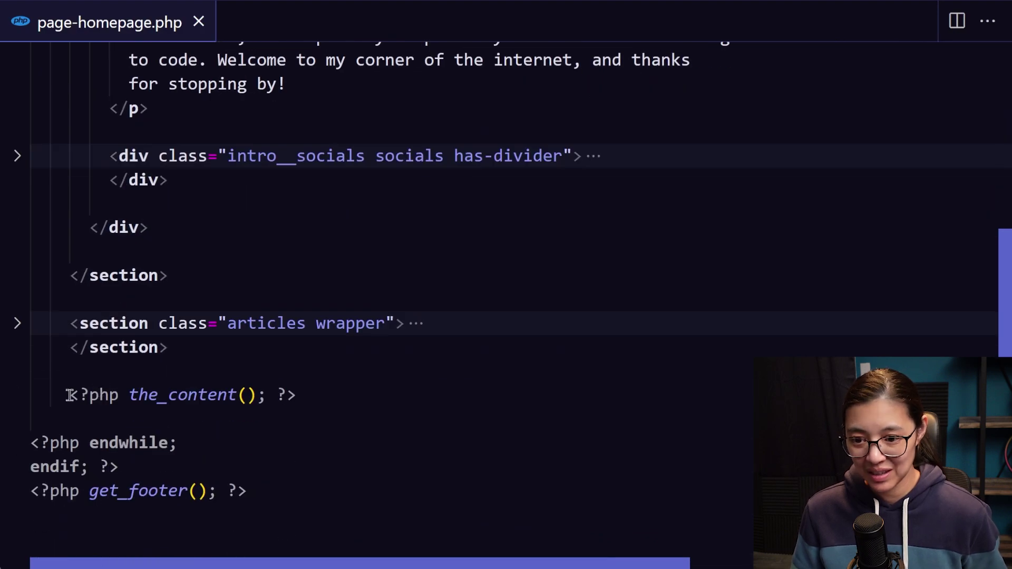
pyautogui.moveTo(71, 394); pyautogui.dragTo(312, 395)
pyautogui.hotkey('ctrl', 'c')
pyautogui.press('BackSpace')
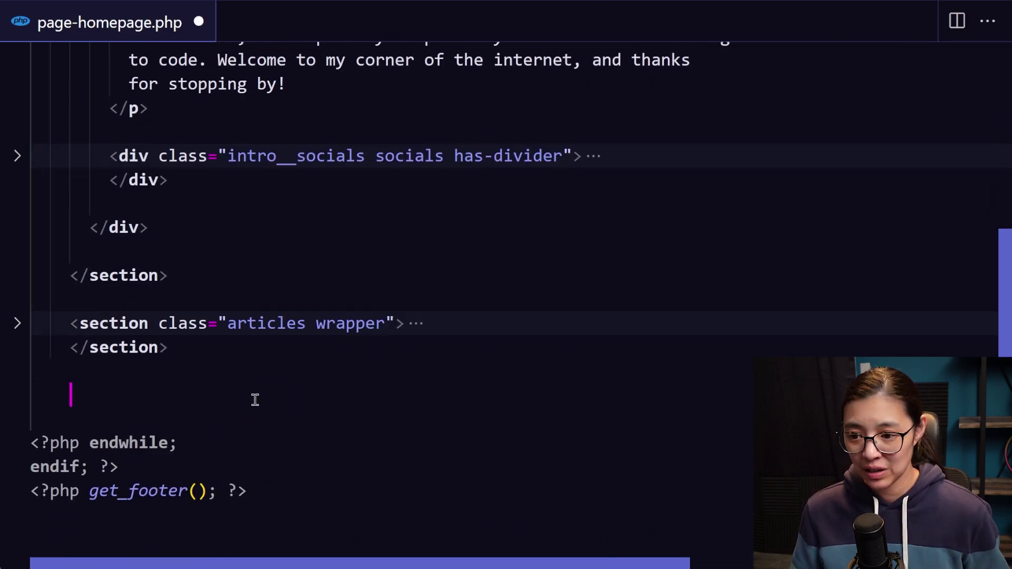
pyautogui.scroll(4, 256, 400)
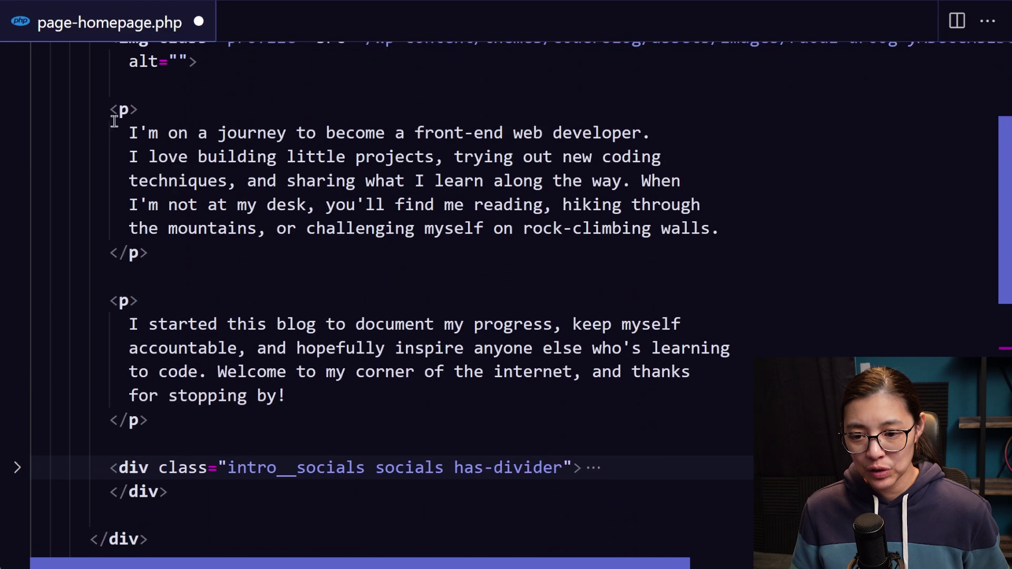
pyautogui.moveTo(112, 109); pyautogui.dragTo(163, 416)
pyautogui.press('BackSpace')
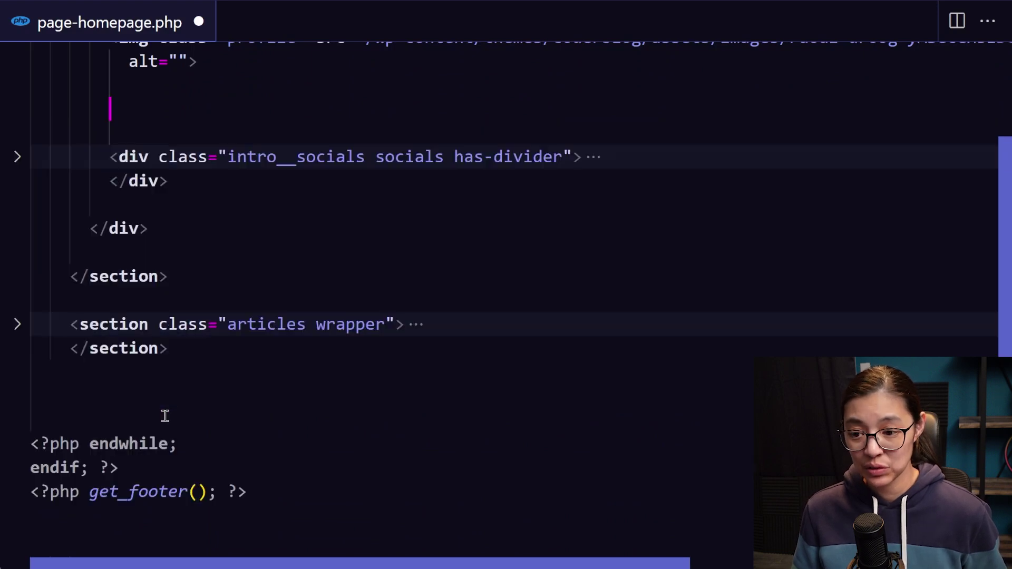
pyautogui.scroll(5, 165, 416)
pyautogui.hotkey('ctrl', 'v')
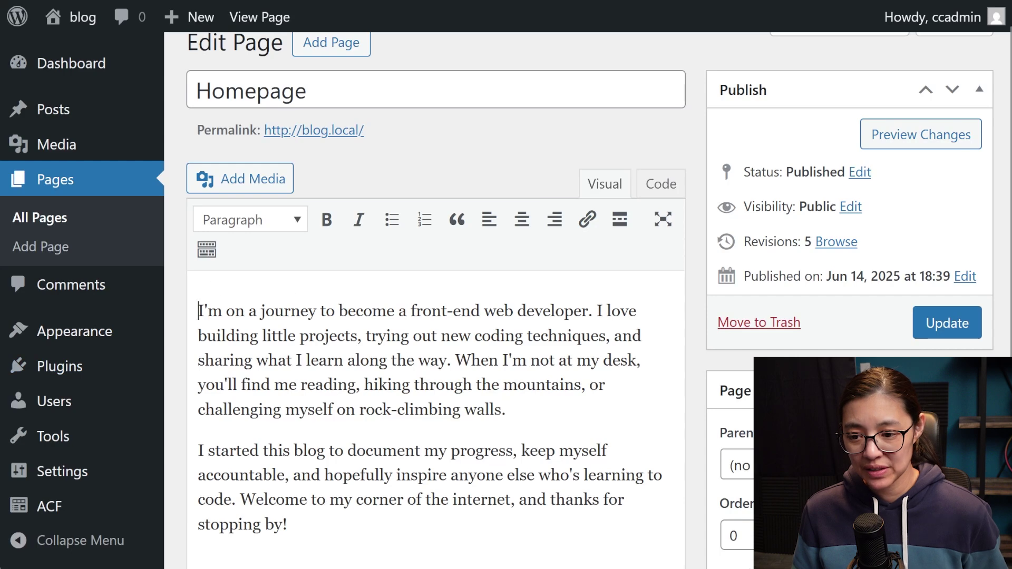
# Step: Add 'Here is my brand new developer website!' as the Homepage's first line and update the page
pyautogui.press('Return')
pyautogui.press('Up')
pyautogui.write('Here is my brand new developer website!')
pyautogui.click(945, 307)
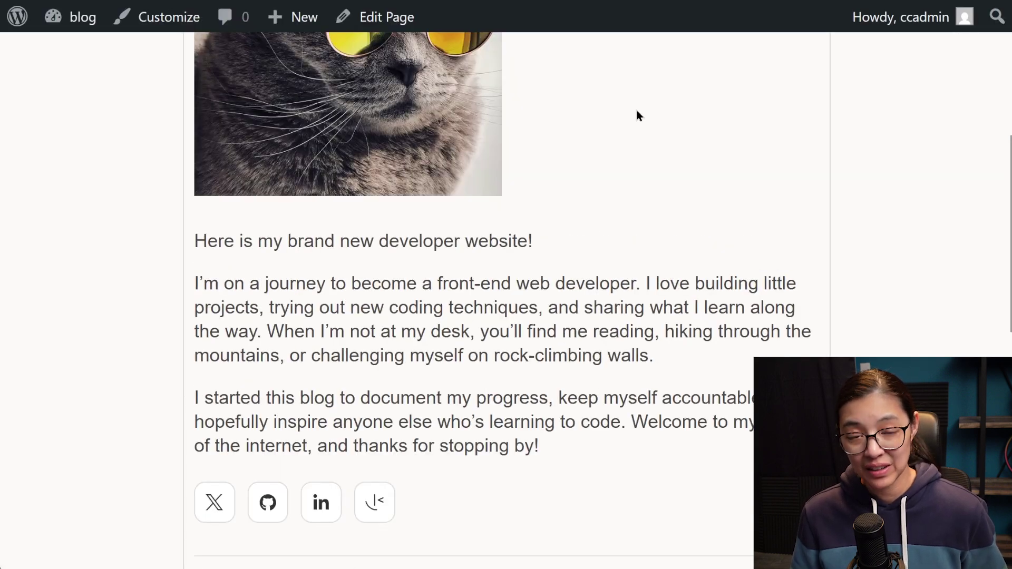
# Step: Review the live homepage, with the new welcome sentence shown under the cat photo
pyautogui.moveTo(539, 243); pyautogui.dragTo(178, 253)
pyautogui.click(178, 253)
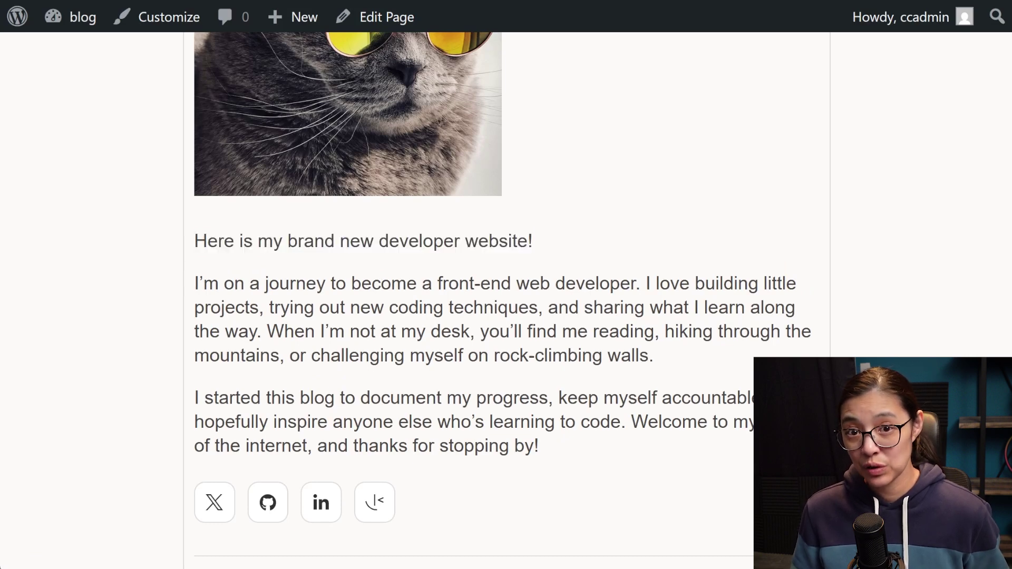
pyautogui.scroll(4, 15, 488)
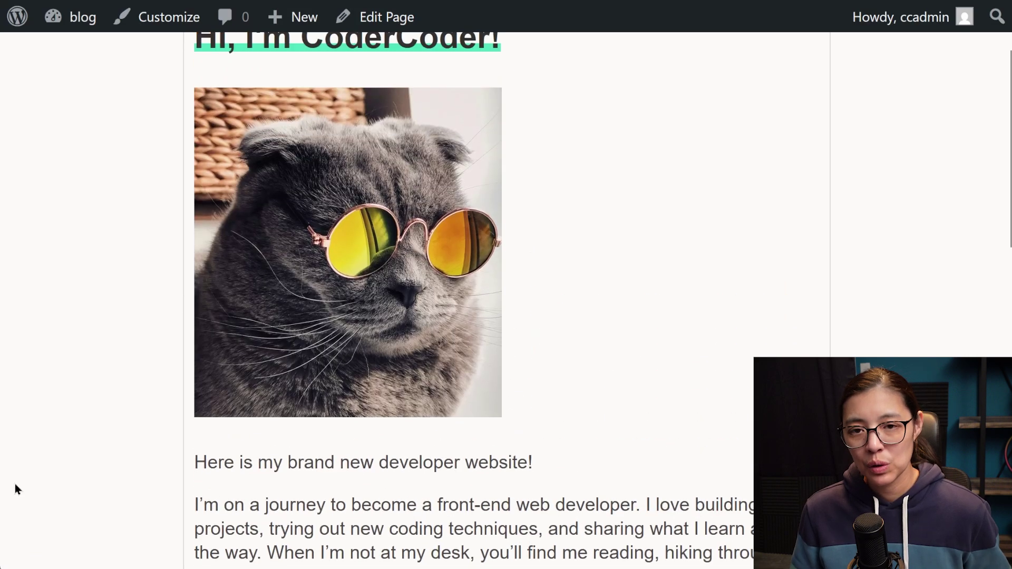
pyautogui.scroll(2, 15, 489)
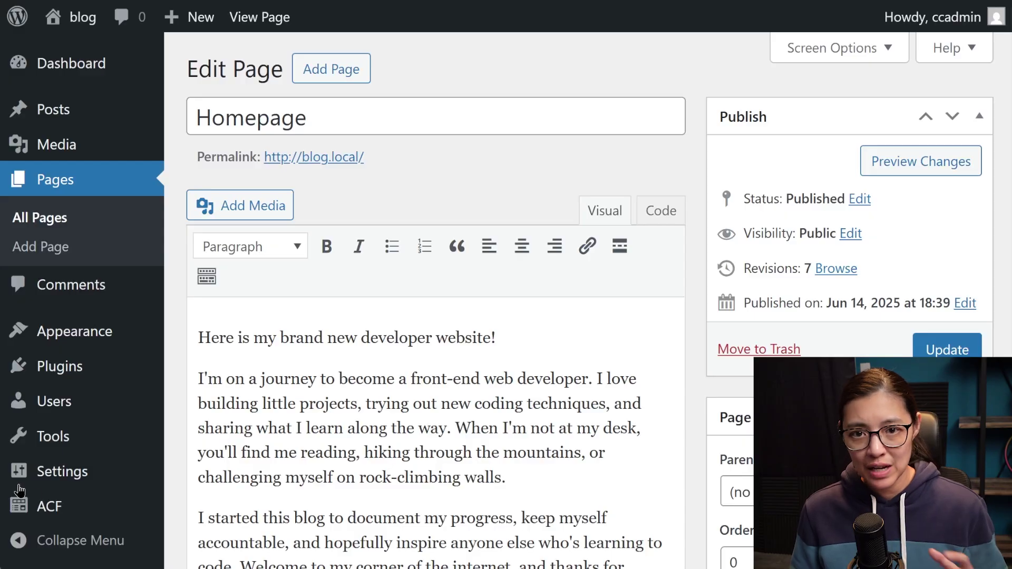
pyautogui.scroll(-4, 175, 536)
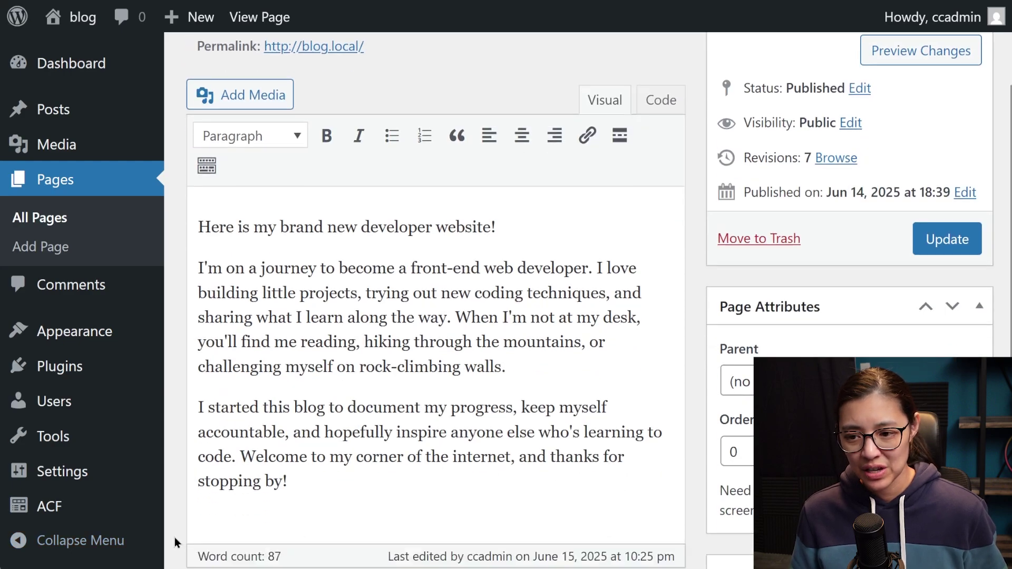
pyautogui.scroll(4, 175, 537)
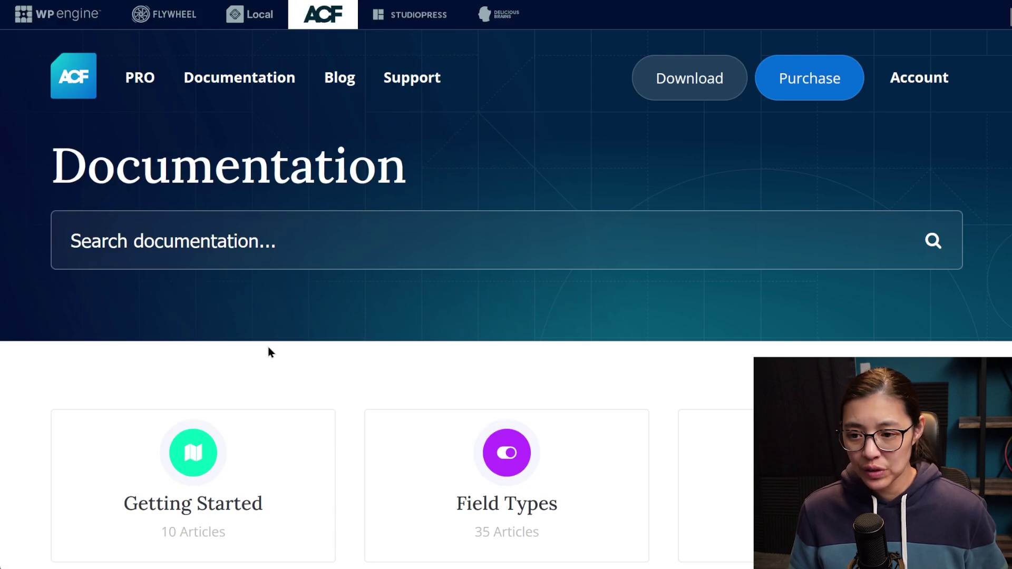
pyautogui.scroll(-5, 332, 357)
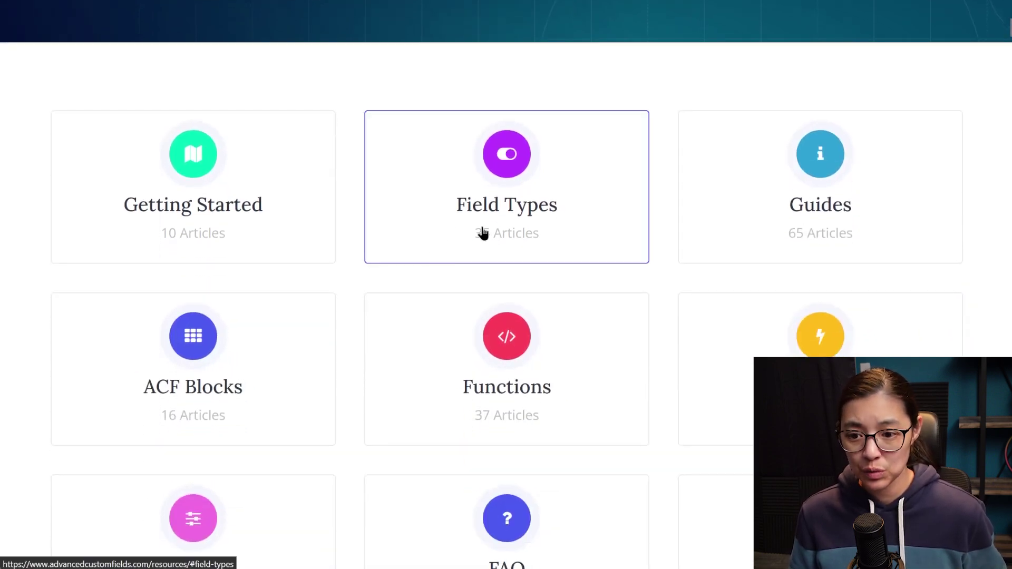
# Step: Browse the ACF docs' Field Types section, covering Email, Text, Checkbox, Image and Date Picker
pyautogui.click(482, 234)
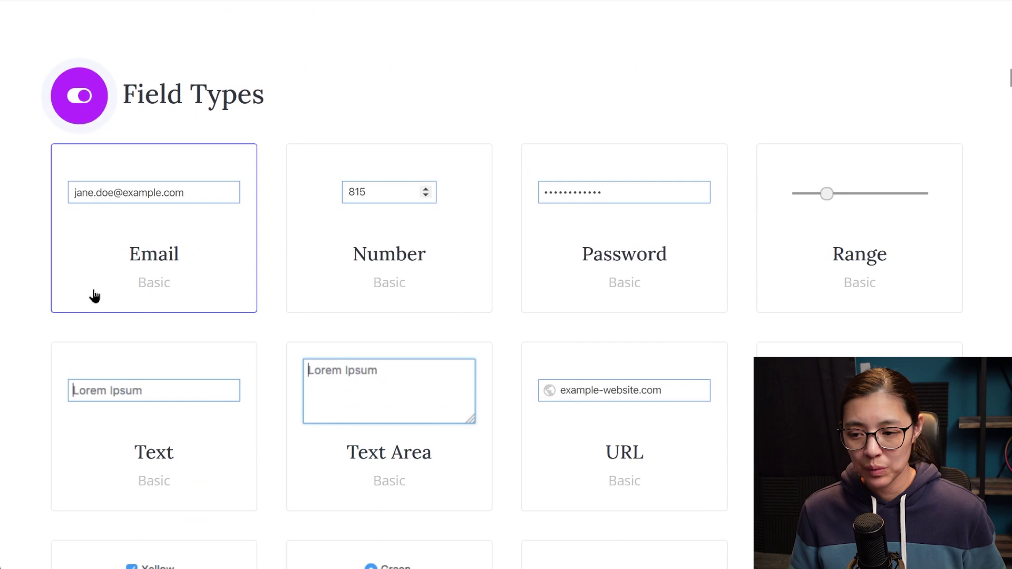
pyautogui.scroll(-4, 34, 292)
pyautogui.scroll(-5, 34, 292)
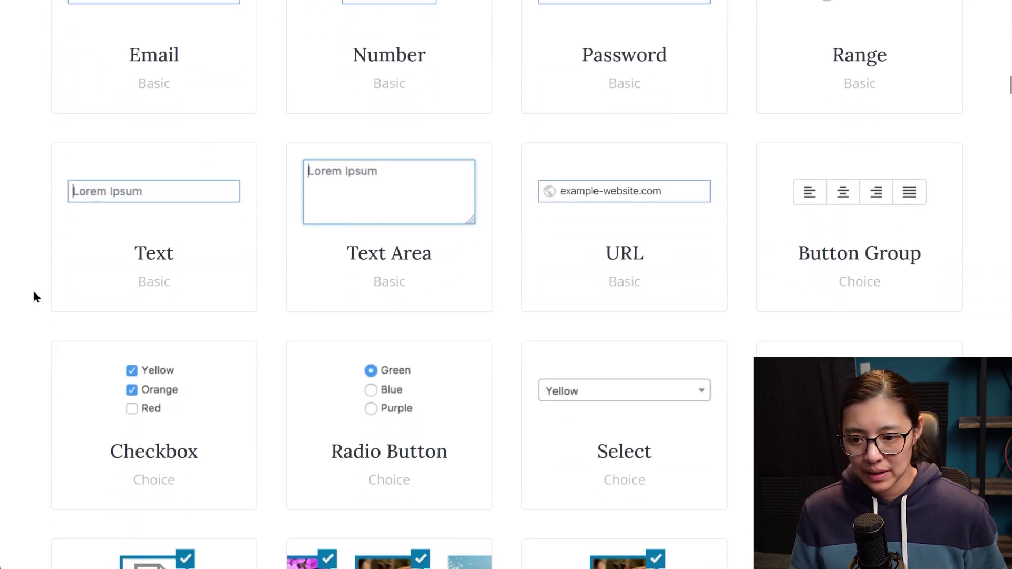
pyautogui.scroll(-7, 34, 292)
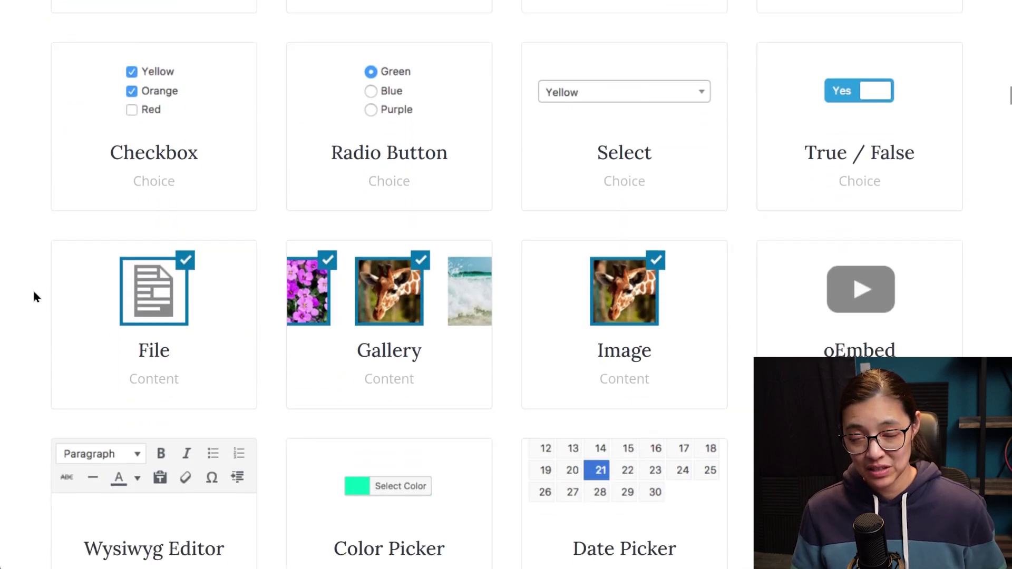
pyautogui.scroll(-7, 34, 292)
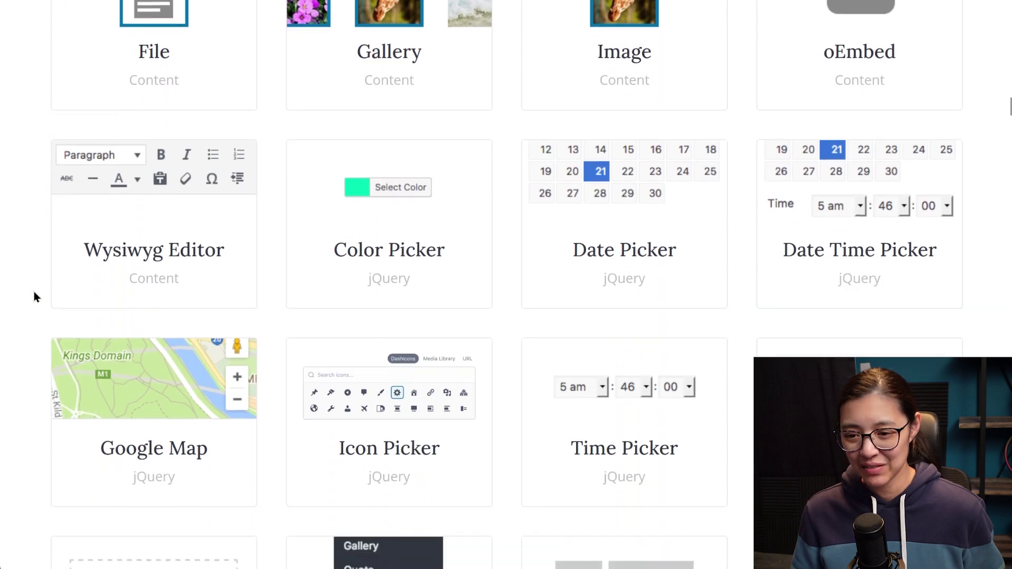
pyautogui.scroll(-5, 34, 292)
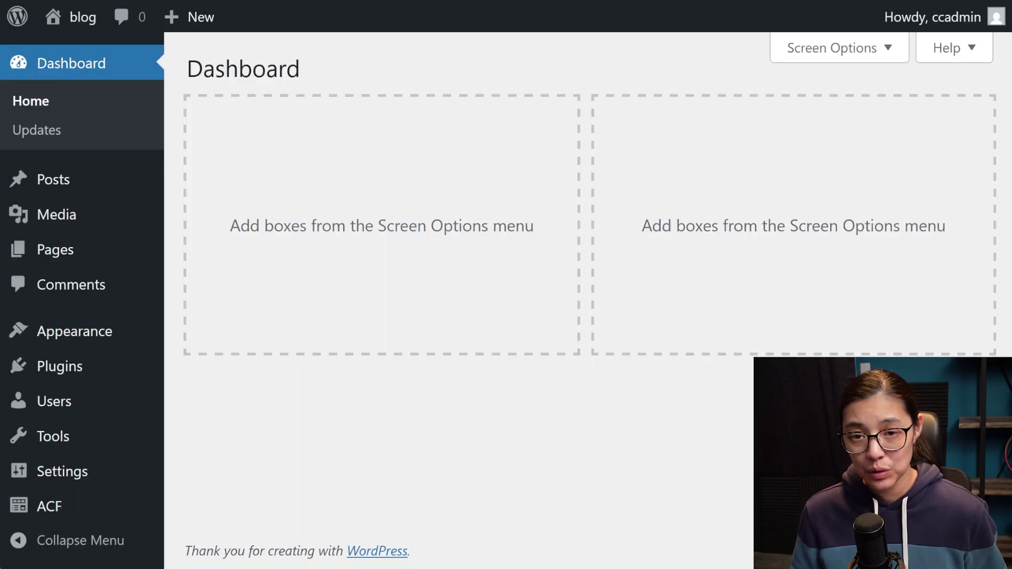
# Step: Create a 'Homepage' field group with a Homepage Title text field named homepage_title
pyautogui.click(87, 507)
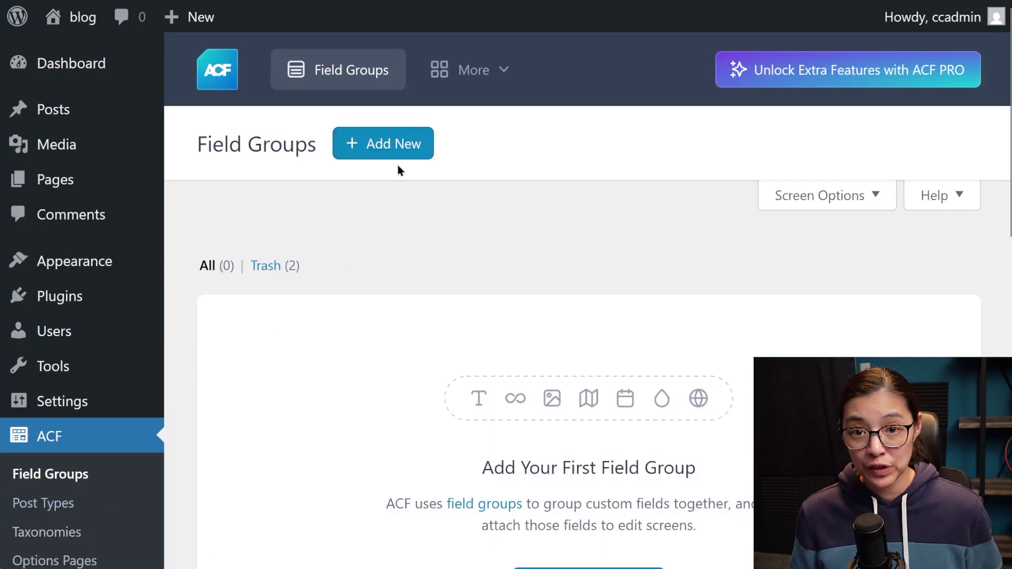
pyautogui.click(404, 150)
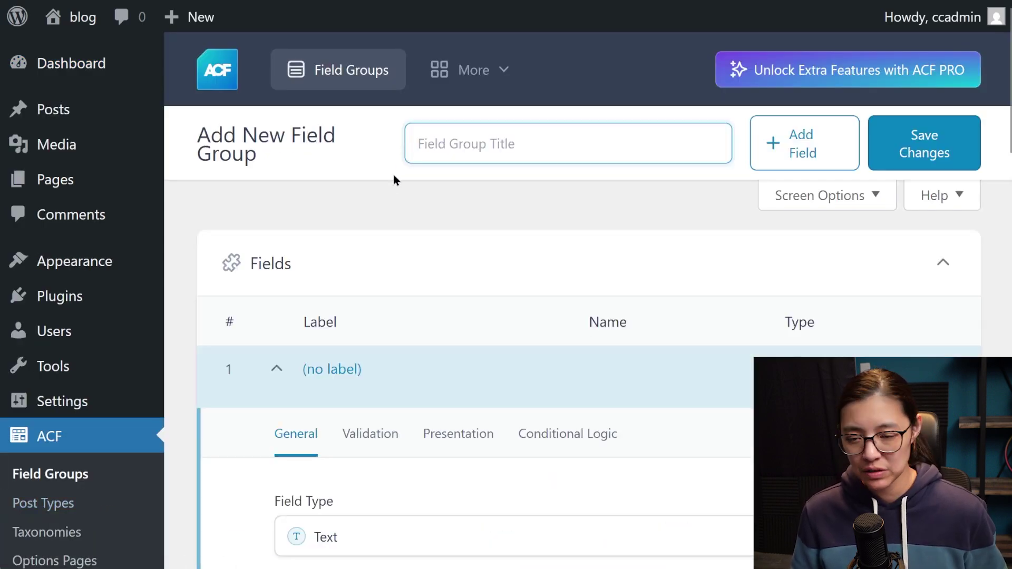
pyautogui.write('Homepage')
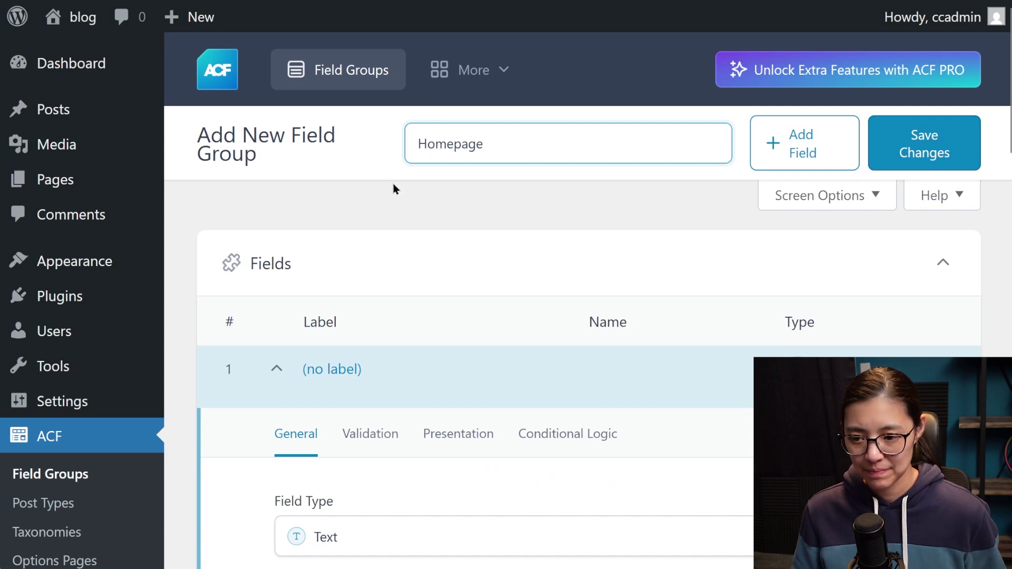
pyautogui.click(390, 198)
pyautogui.scroll(-4, 390, 198)
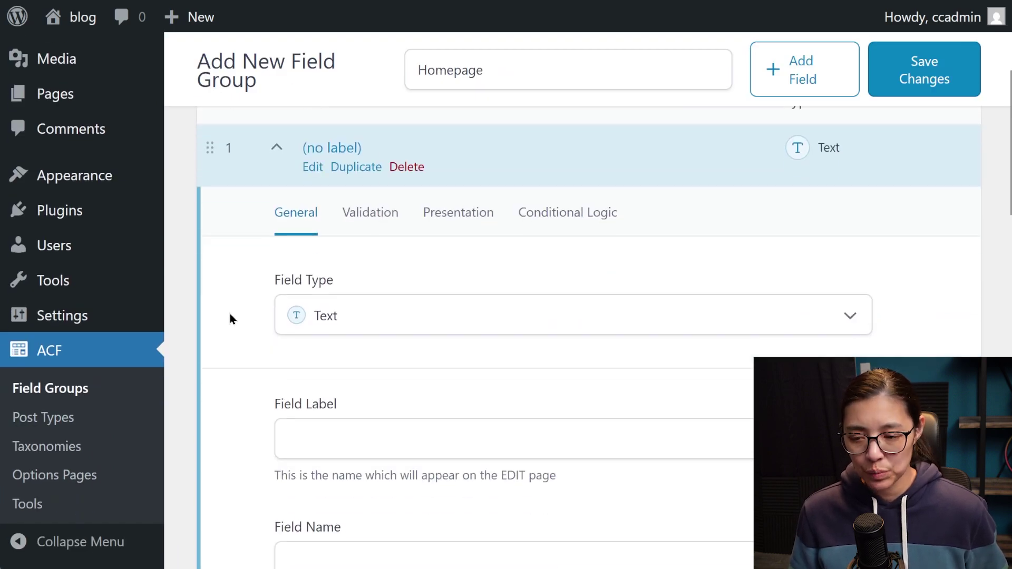
pyautogui.scroll(-2, 248, 342)
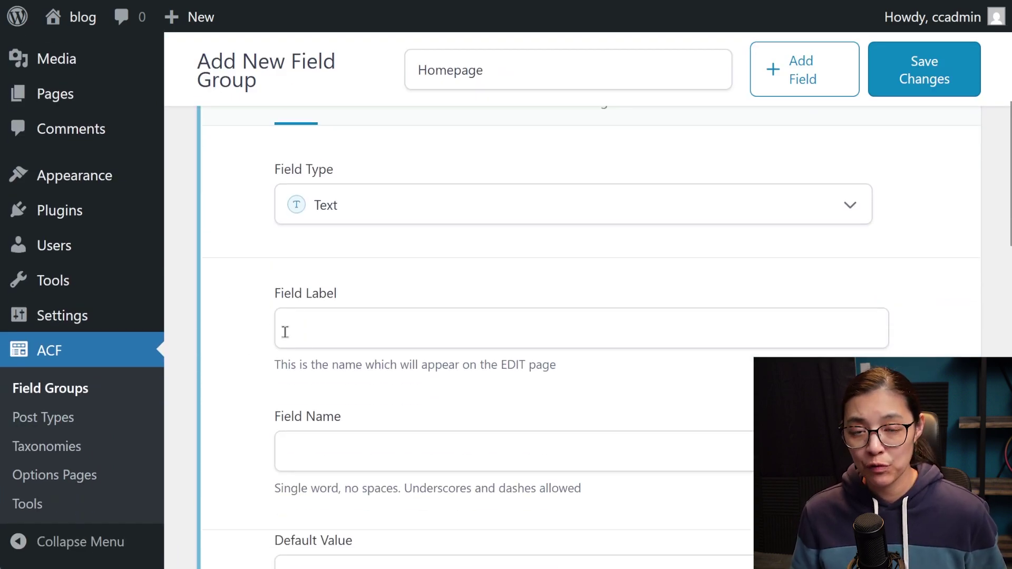
pyautogui.click(286, 332)
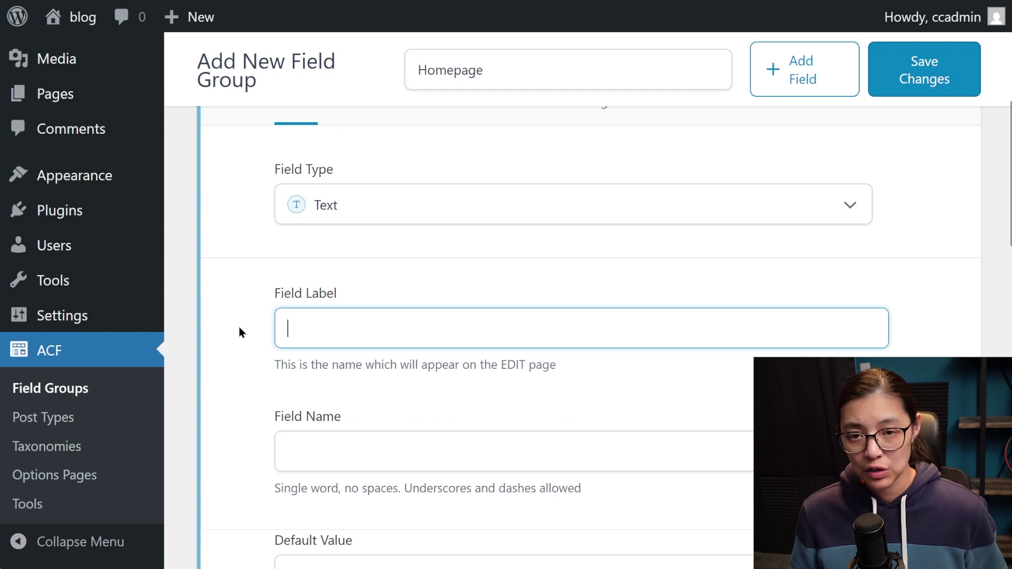
pyautogui.write('Homepage ')
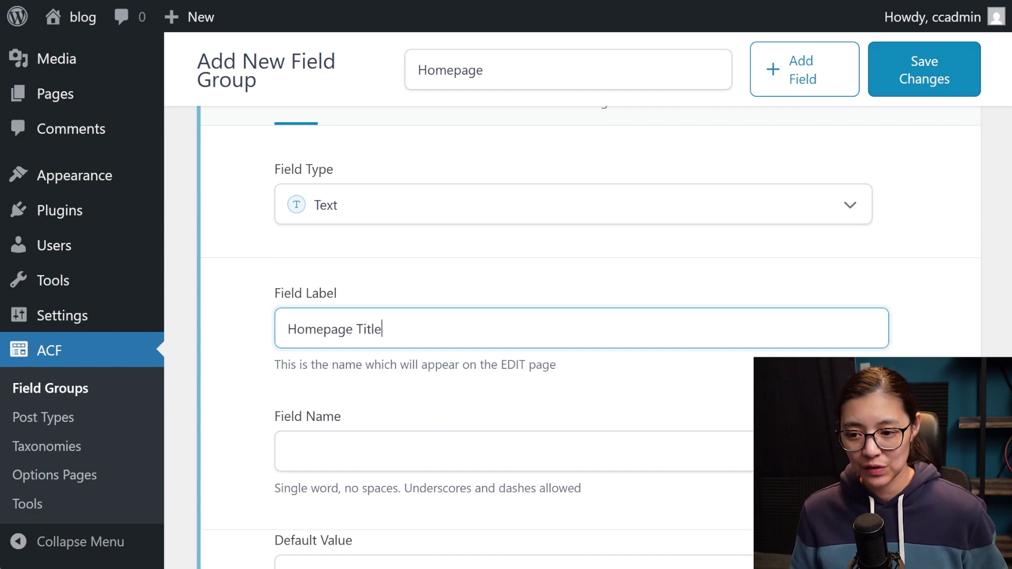
pyautogui.write('Title')
pyautogui.press('Tab')
pyautogui.click(244, 330)
pyautogui.scroll(-2, 244, 331)
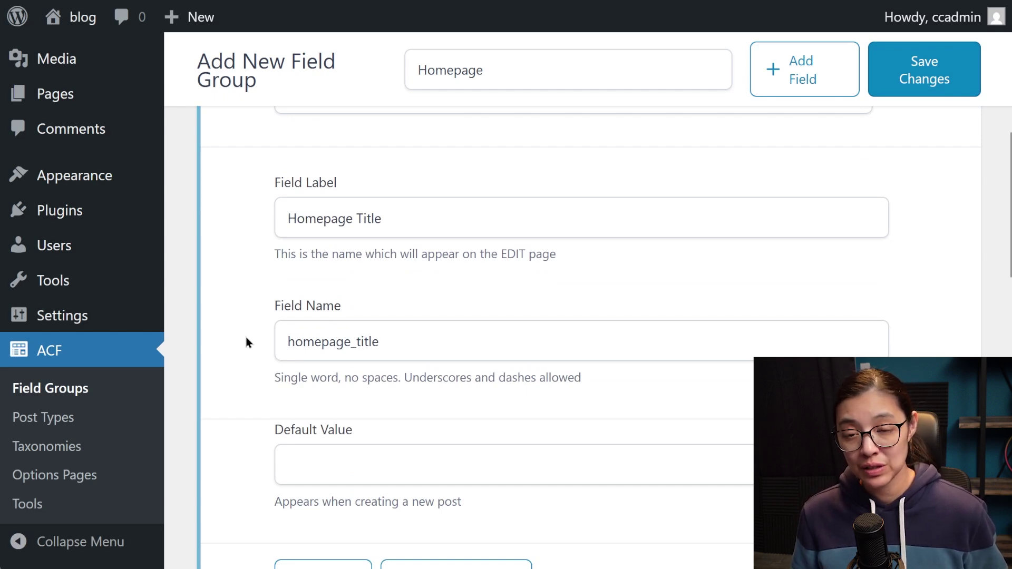
pyautogui.scroll(-8, 249, 342)
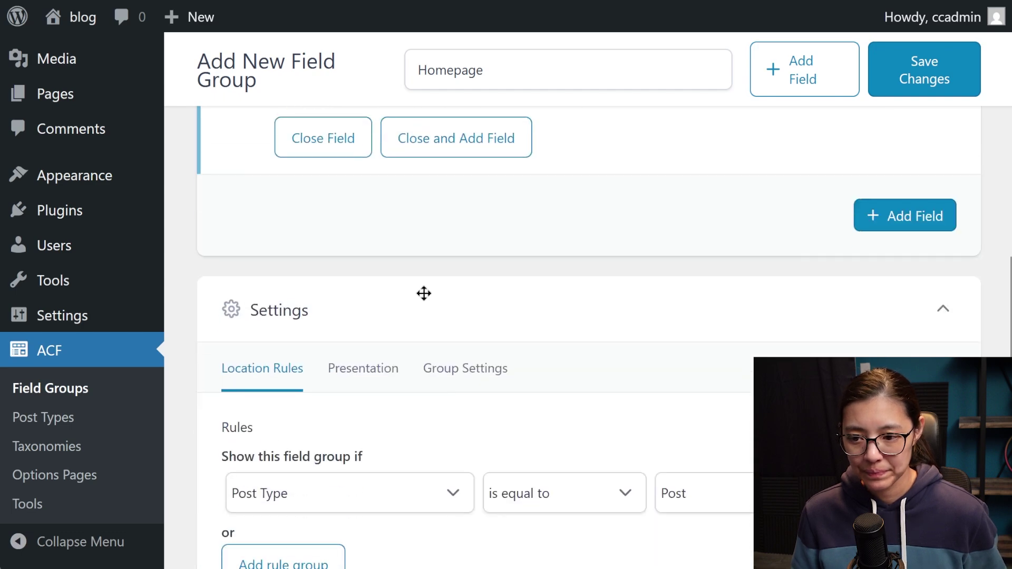
# Step: Add an Image-type Homepage Image field named homepage_image to the group
pyautogui.click(904, 228)
pyautogui.click(360, 268)
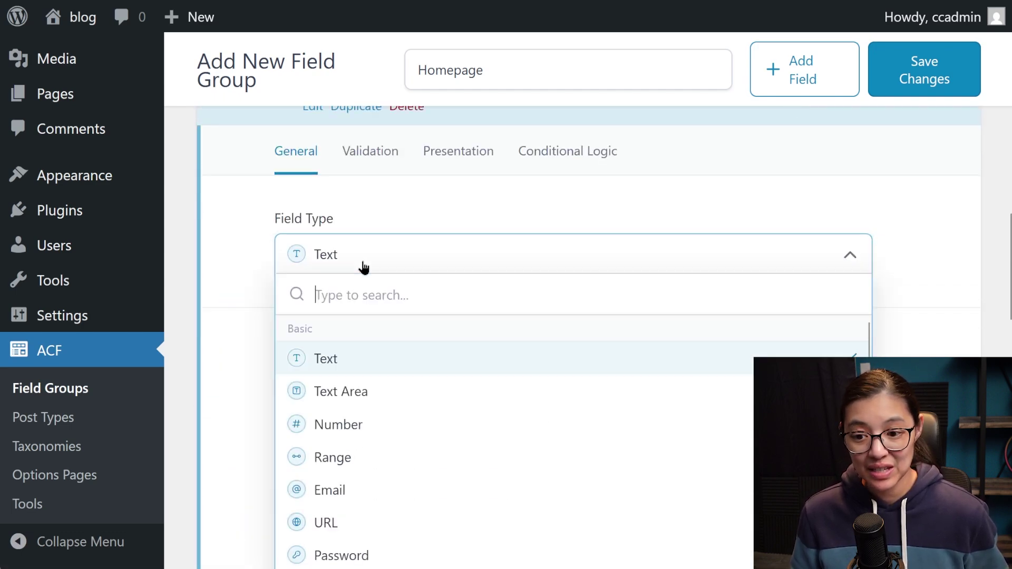
pyautogui.scroll(-3, 381, 366)
pyautogui.scroll(-2, 382, 369)
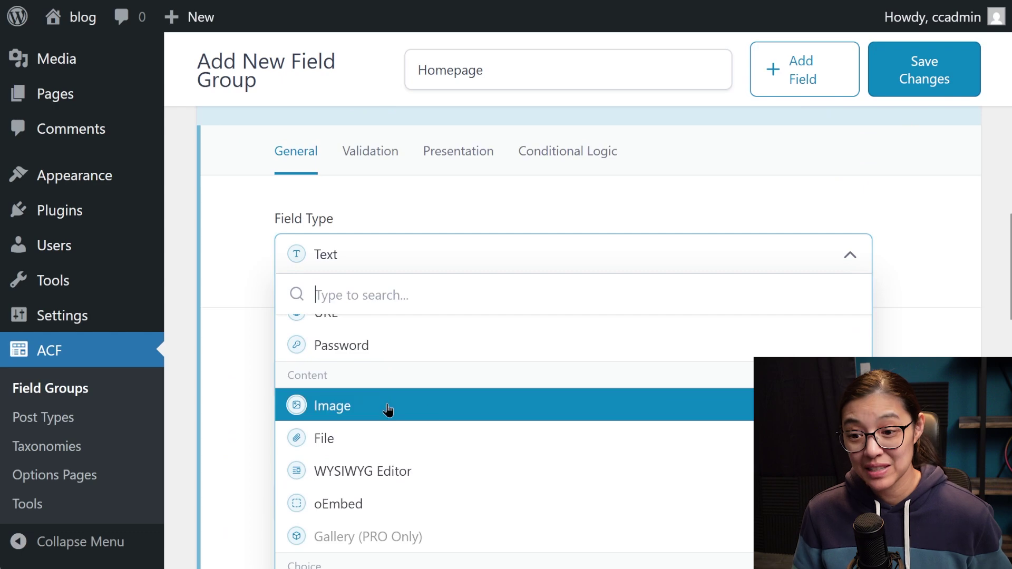
pyautogui.click(436, 413)
pyautogui.click(298, 377)
pyautogui.scroll(-2, 249, 372)
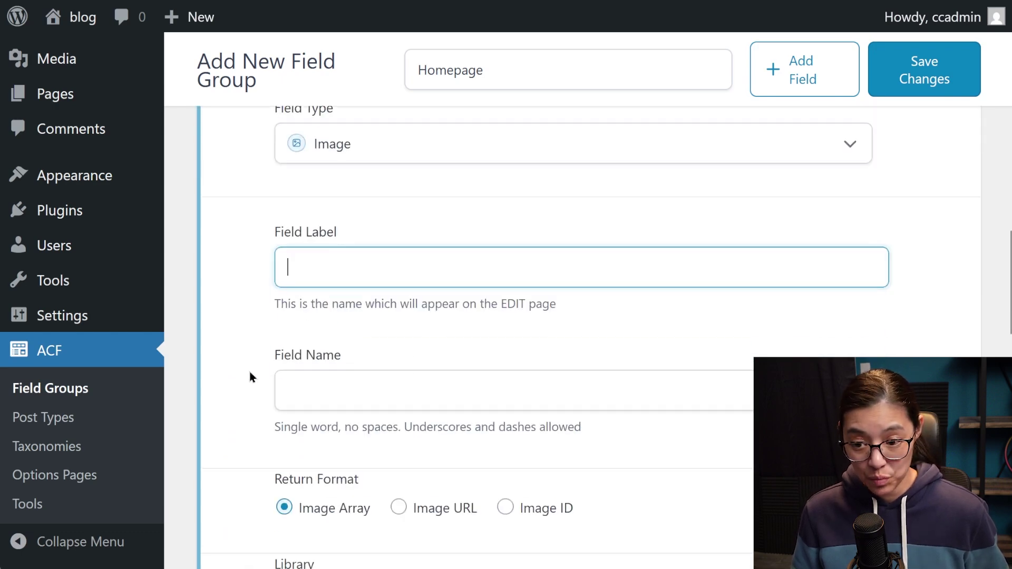
pyautogui.write('Homepage Image')
pyautogui.press('Tab')
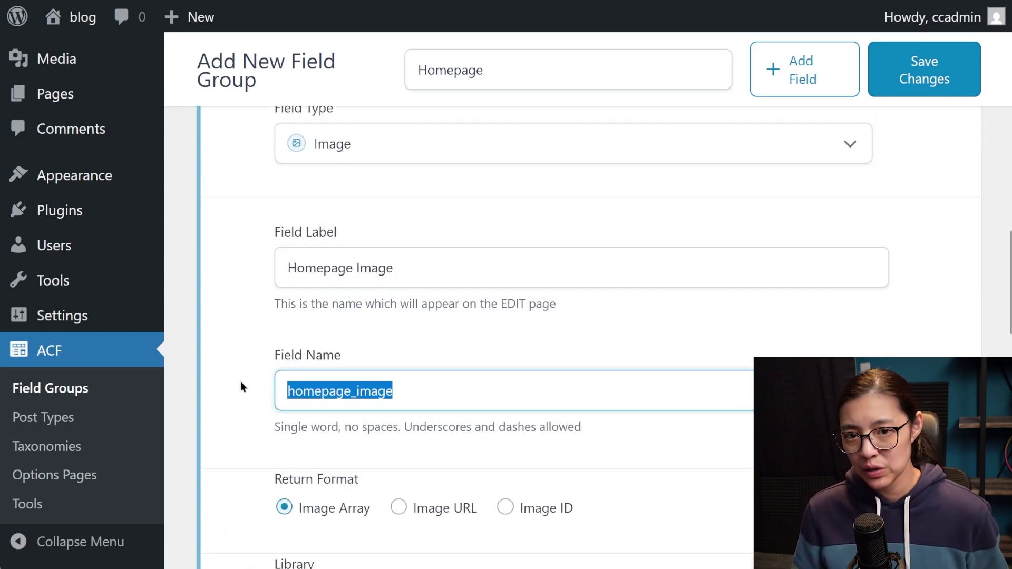
pyautogui.click(241, 382)
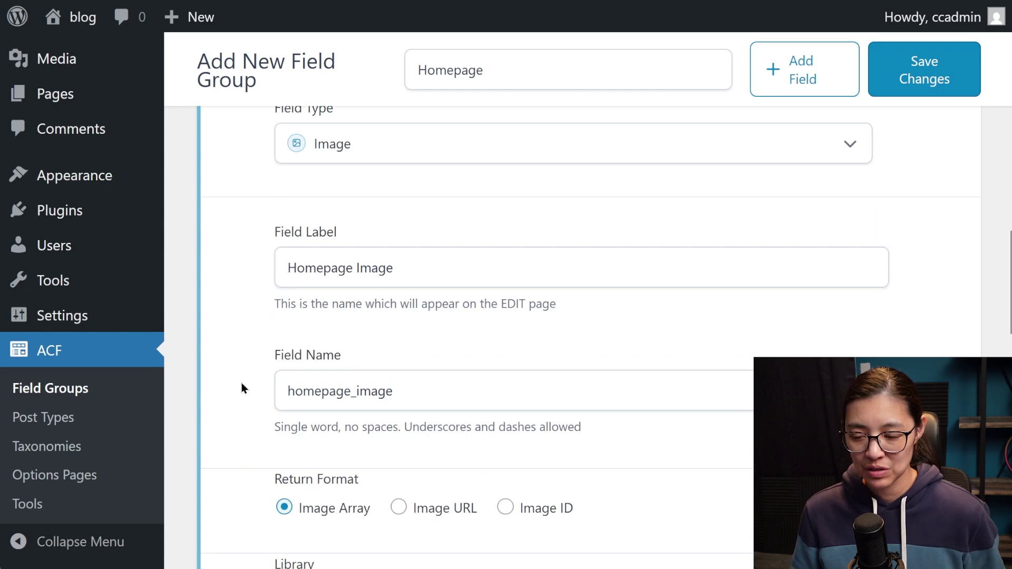
# Step: Set the Homepage field group's location rule to Page is equal to Homepage and publish it
pyautogui.scroll(-12, 245, 395)
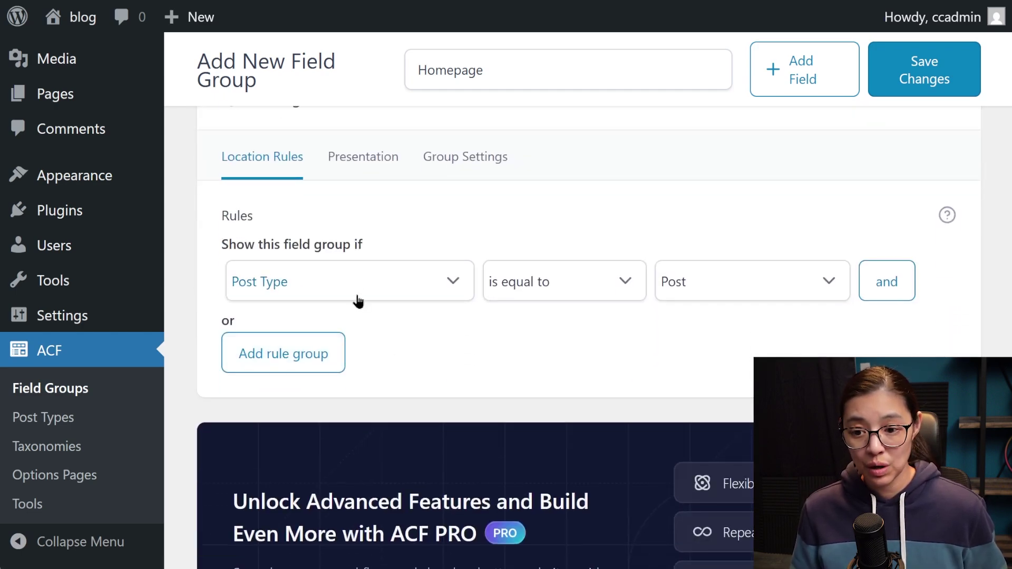
pyautogui.click(357, 292)
pyautogui.scroll(-3, 365, 364)
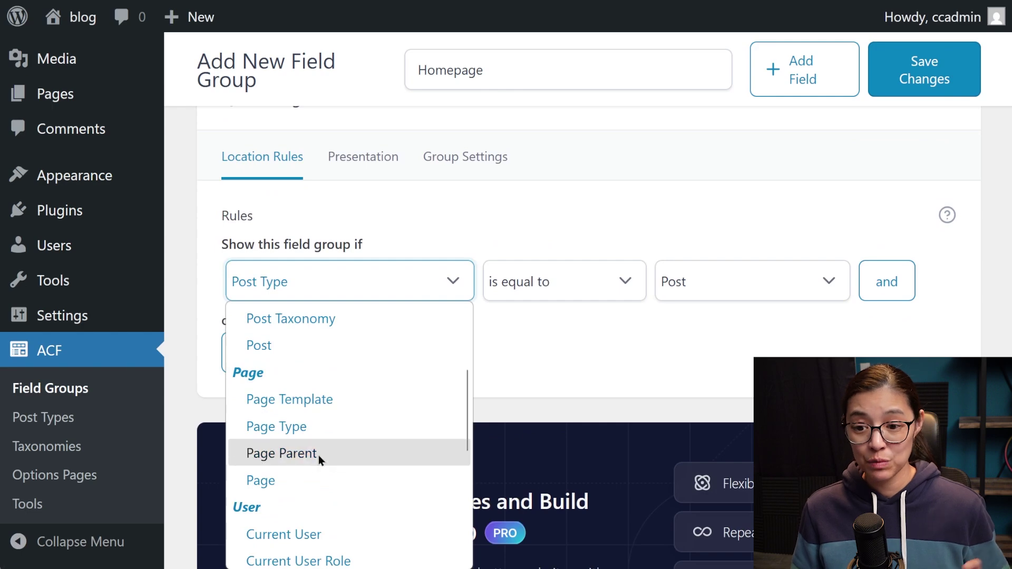
pyautogui.click(318, 483)
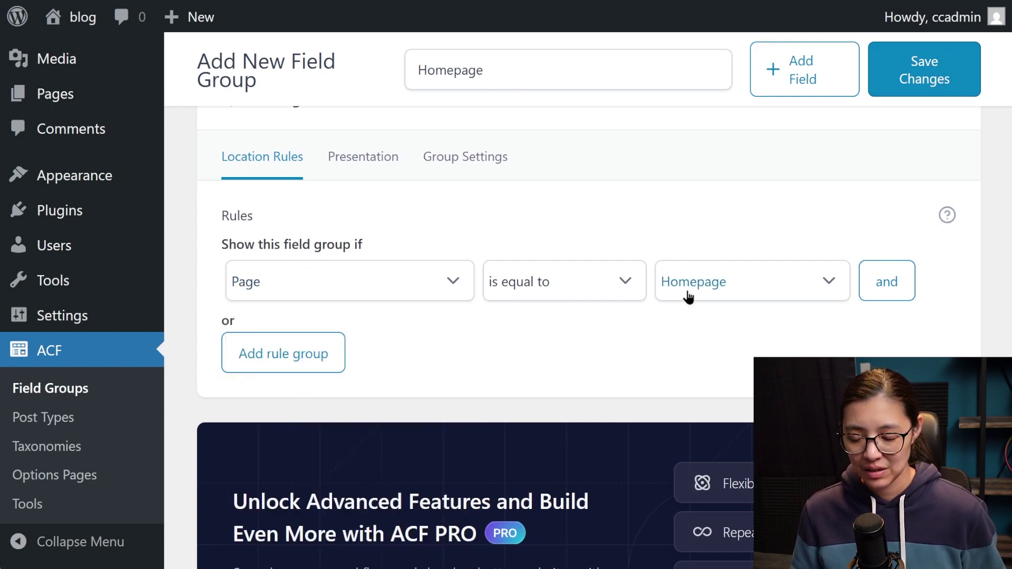
pyautogui.click(909, 89)
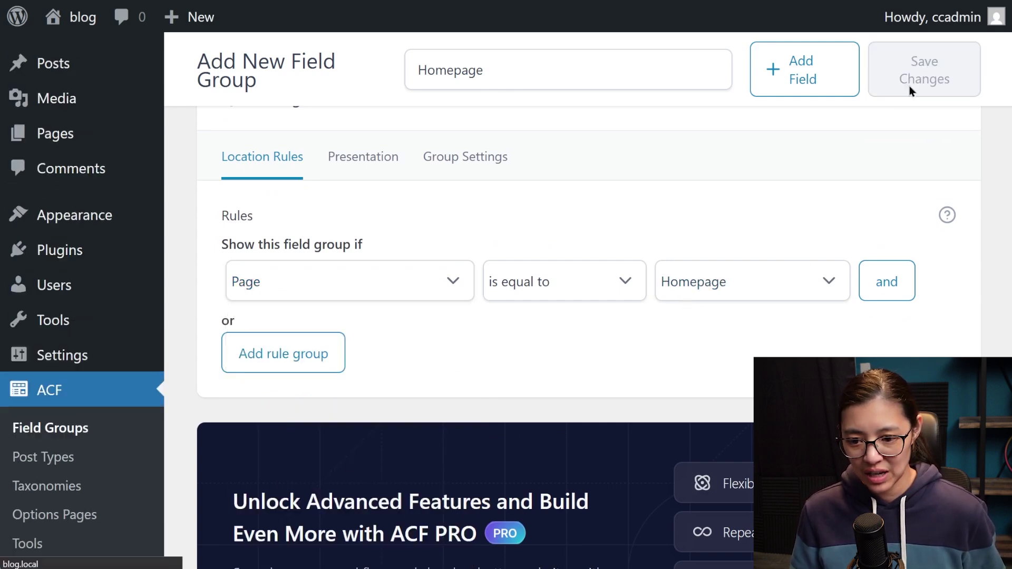
pyautogui.scroll(-2, 238, 333)
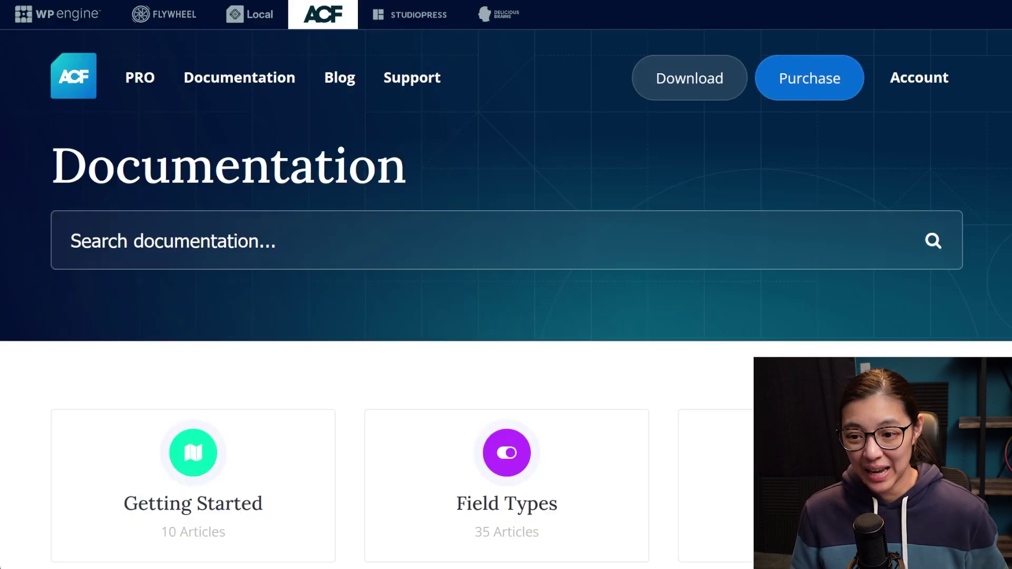
# Step: Find the ACF Text field docs and select its escaped get_field display-value code example
pyautogui.scroll(-4, 18, 425)
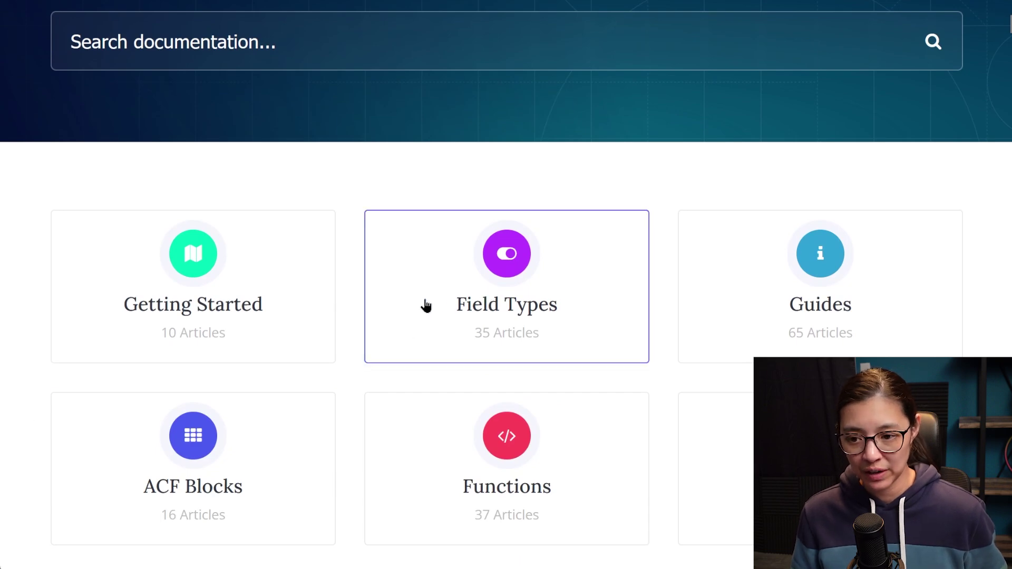
pyautogui.click(427, 304)
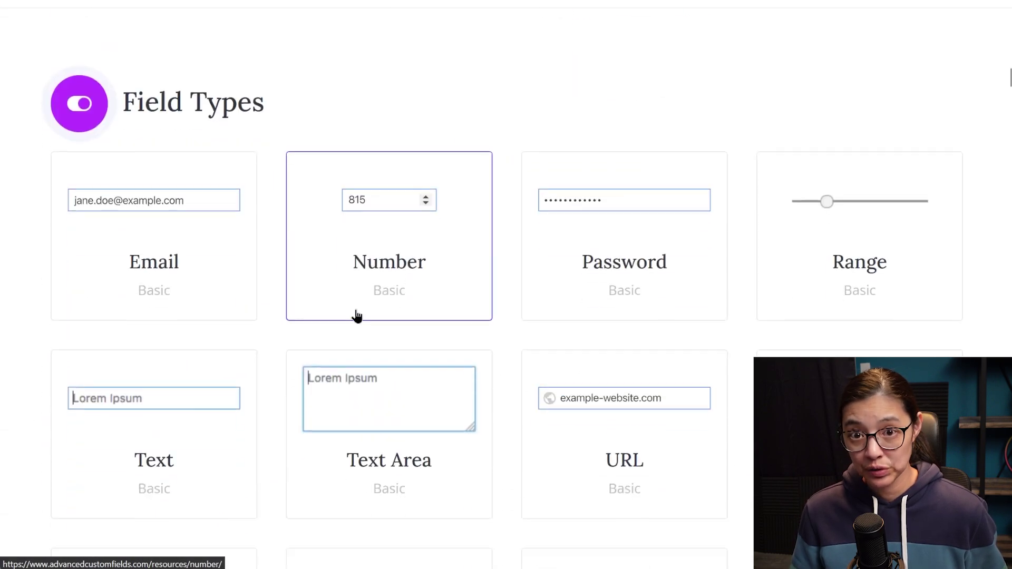
pyautogui.click(174, 425)
pyautogui.scroll(-5, 33, 390)
pyautogui.scroll(-20, 34, 390)
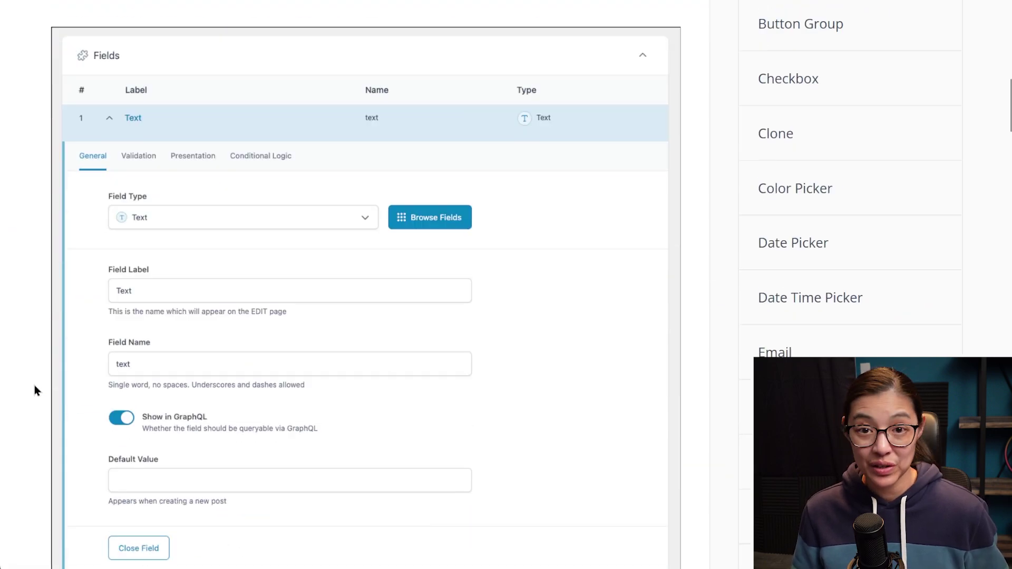
pyautogui.scroll(-20, 34, 384)
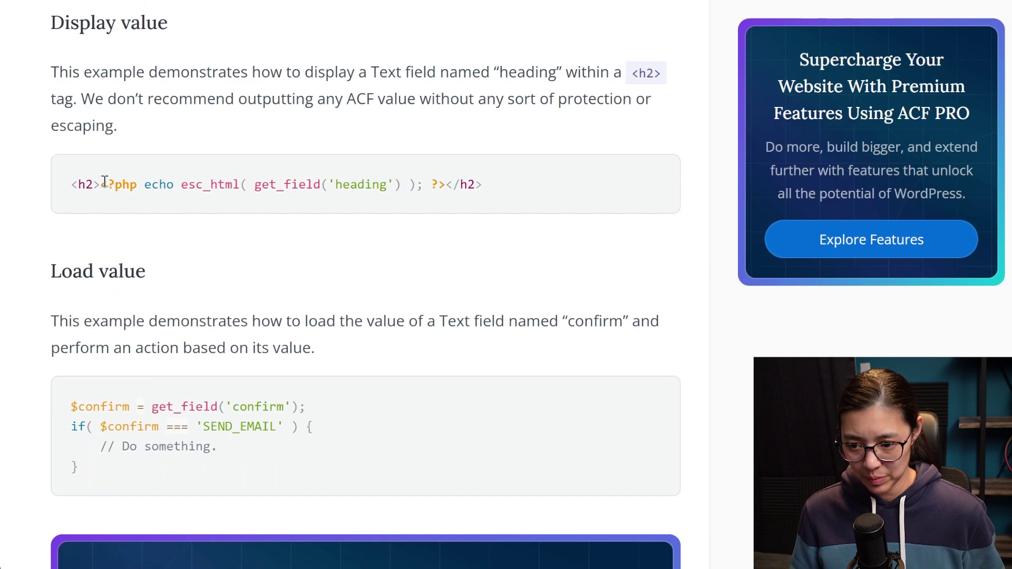
pyautogui.moveTo(100, 181); pyautogui.dragTo(427, 190)
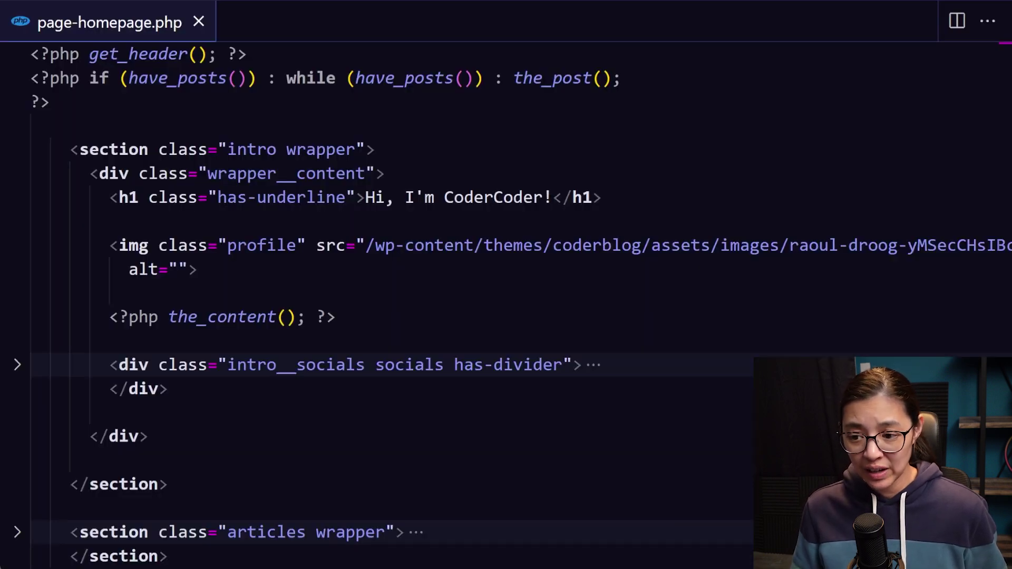
# Step: Replace the h1 greeting with the pasted get_field snippet, changing the field name to homepage_title
pyautogui.moveTo(366, 204); pyautogui.dragTo(549, 202)
pyautogui.write("<?php echo esc_html( get_field('heading') ); ?>")
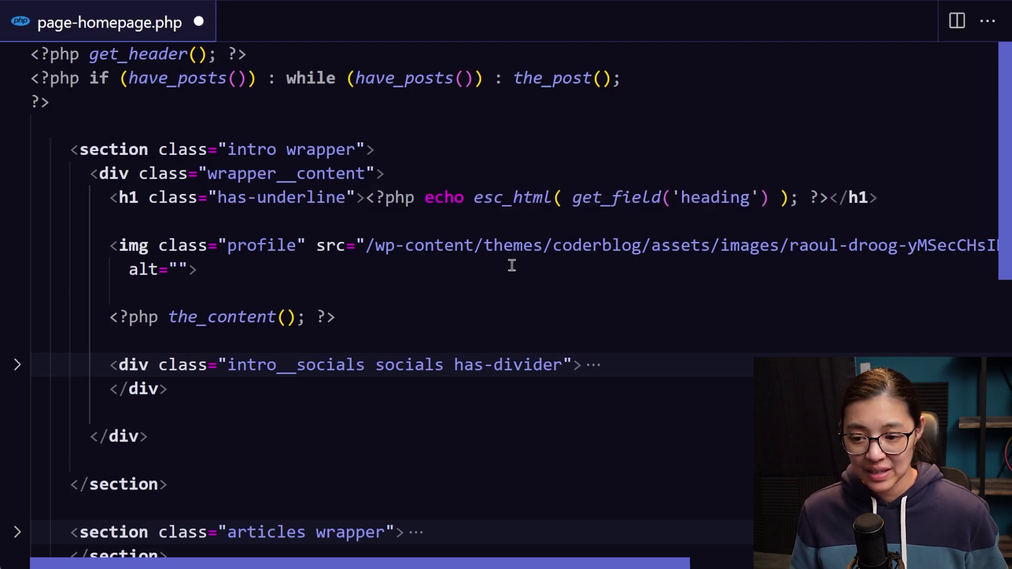
pyautogui.doubleClick(702, 205)
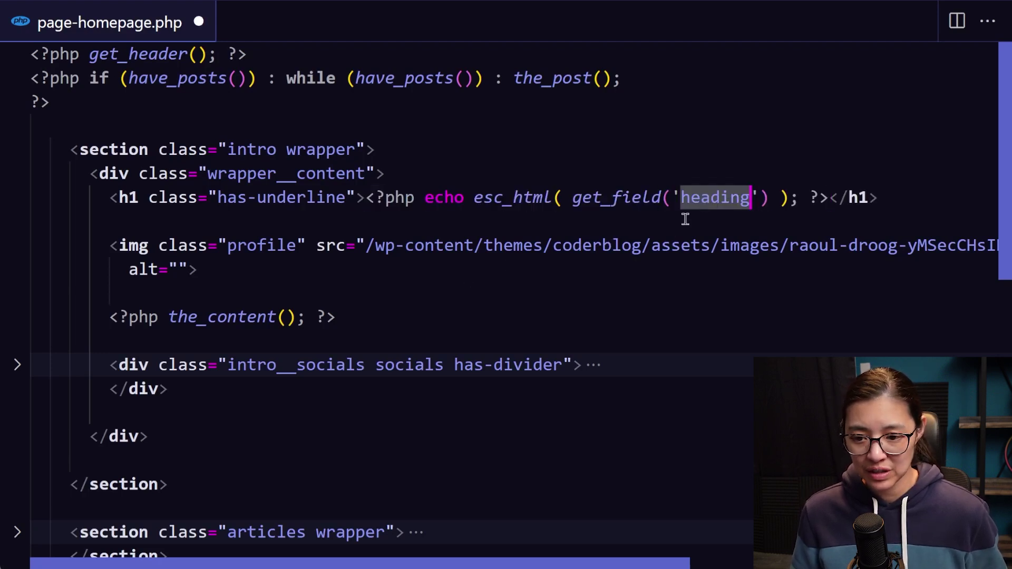
pyautogui.write('homepage_')
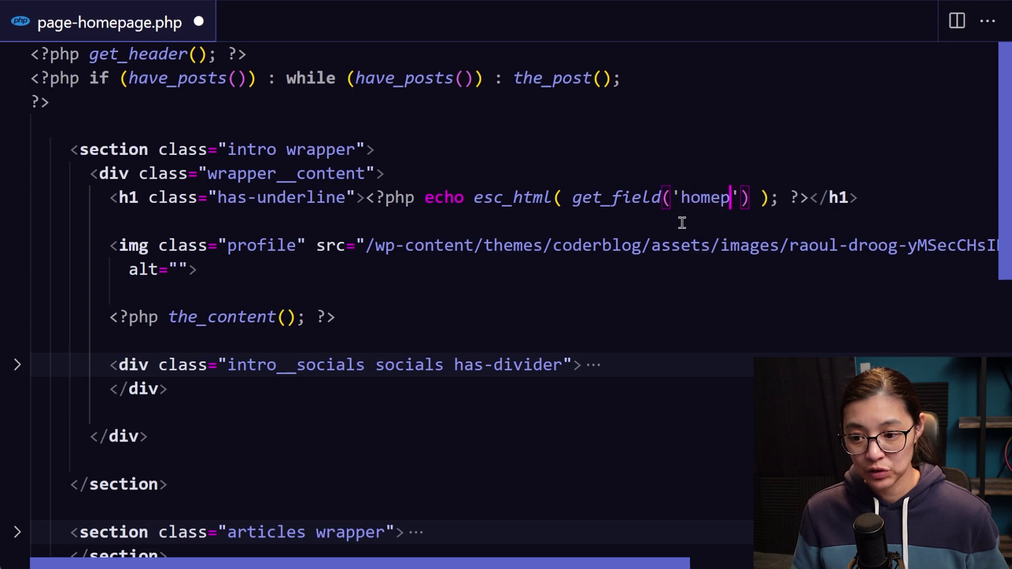
pyautogui.write('title')
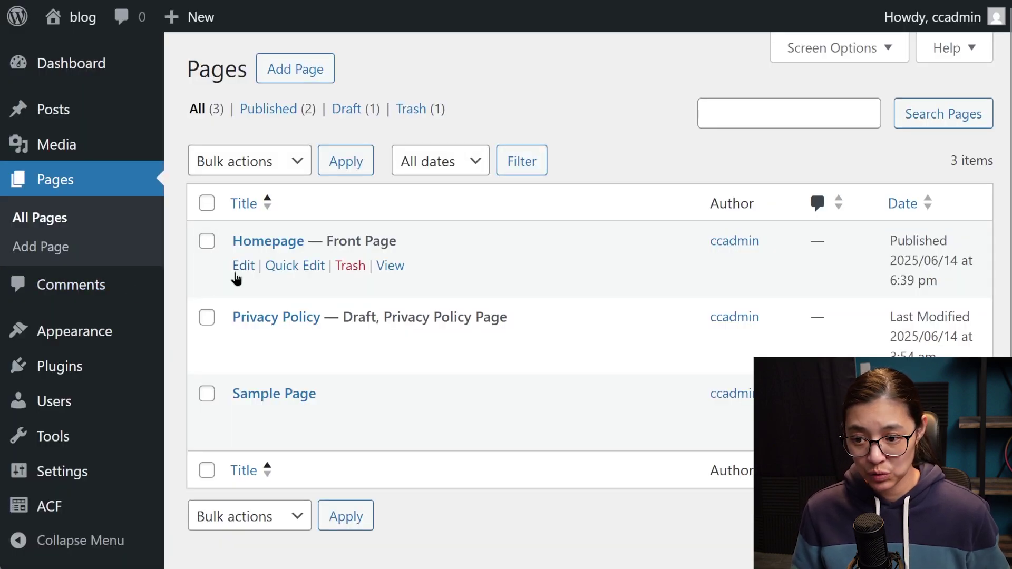
# Step: Enter 'Hi, I'm CoderCoder!!!' as the Homepage page's Homepage Title, update, and view the live page
pyautogui.click(244, 267)
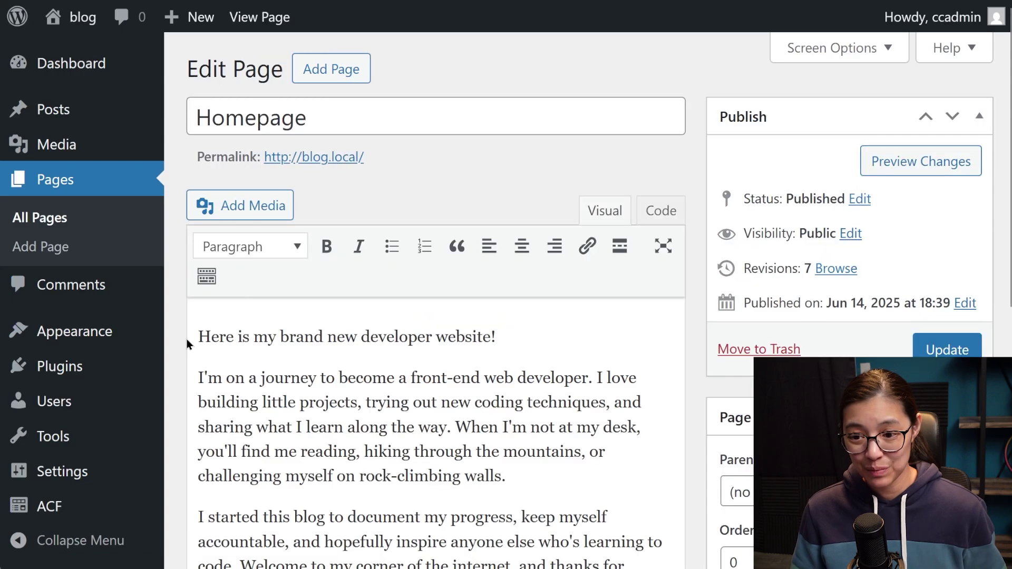
pyautogui.scroll(-8, 182, 343)
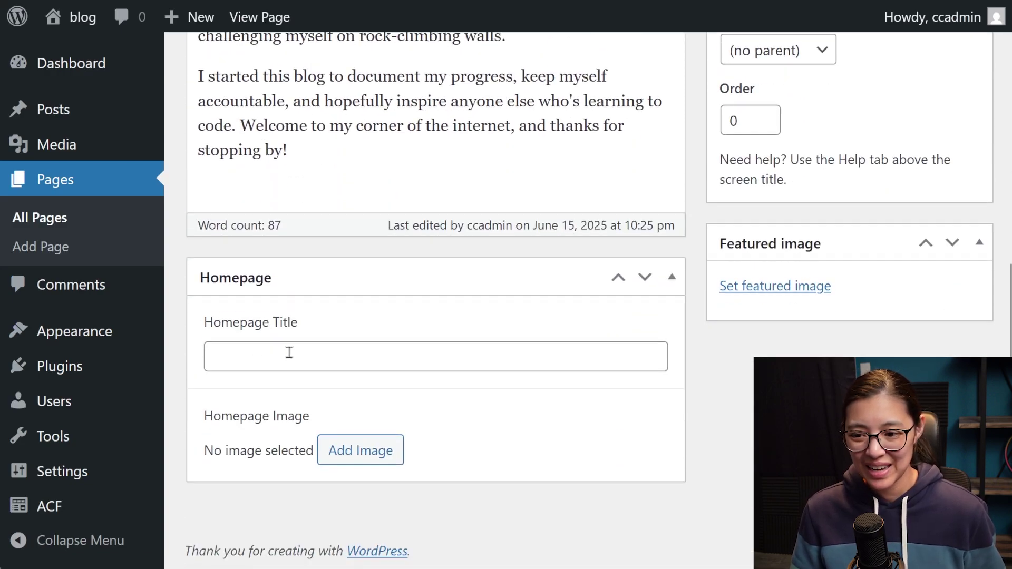
pyautogui.click(287, 353)
pyautogui.write("Hi, I'm CoderCoder!!!")
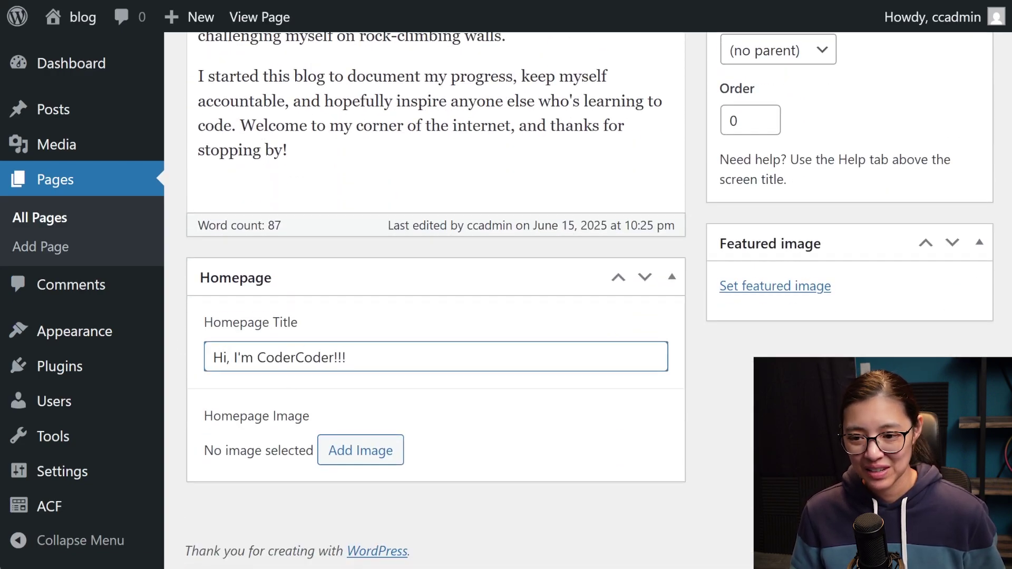
pyautogui.scroll(8, 746, 369)
pyautogui.click(947, 348)
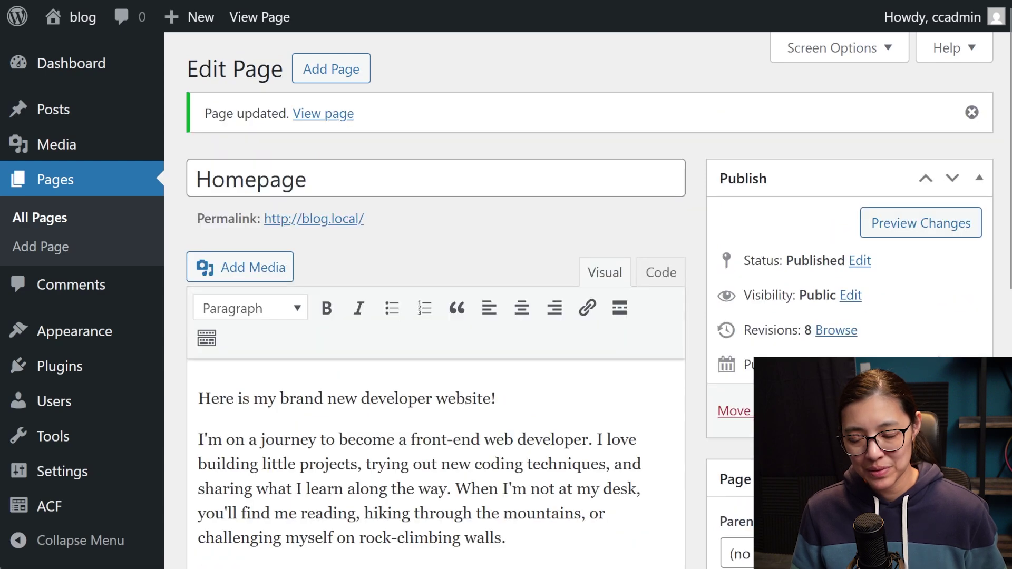
pyautogui.click(259, 17)
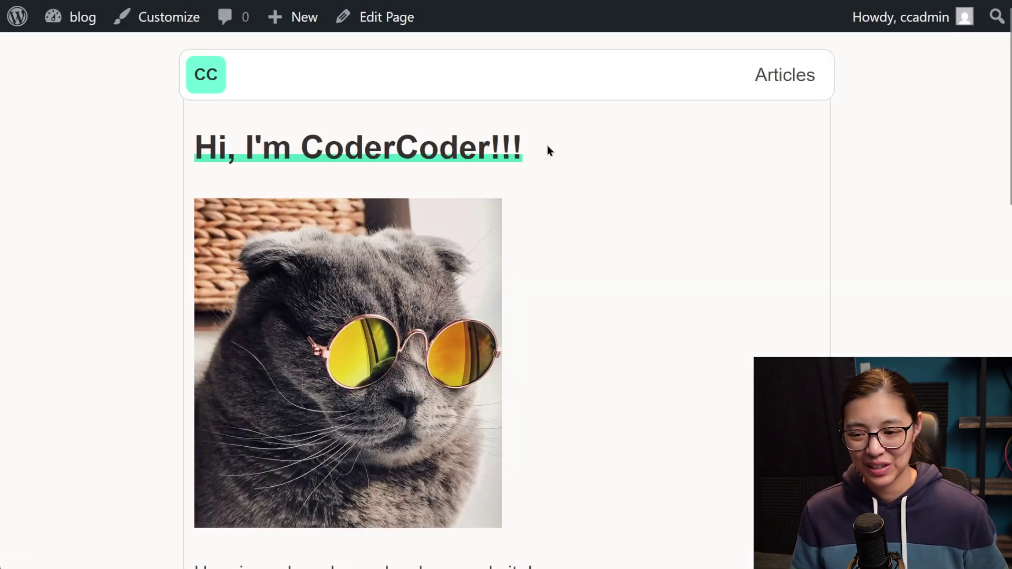
pyautogui.moveTo(533, 149); pyautogui.dragTo(173, 155)
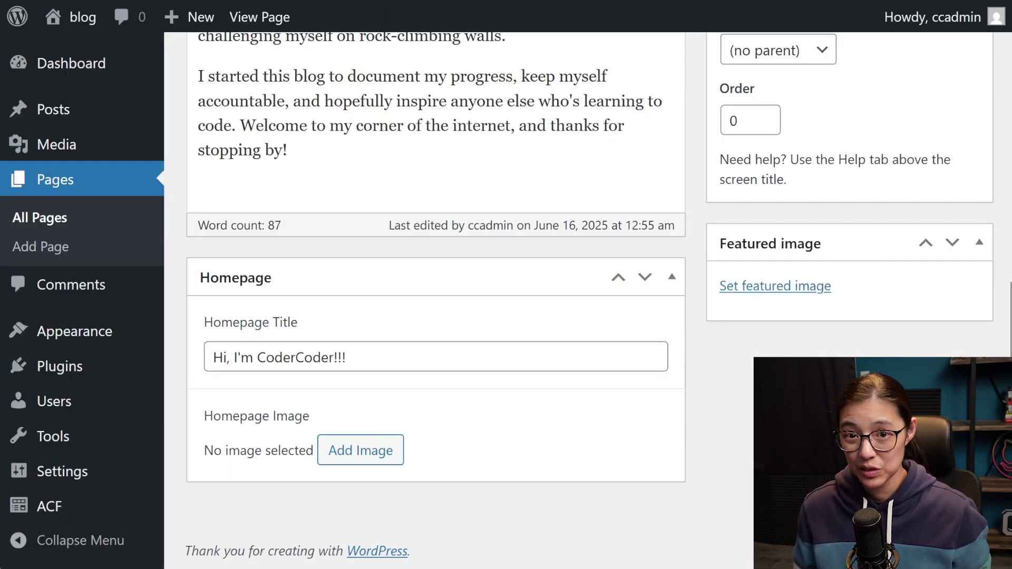
# Step: Upload the cat photo as the Homepage Image with alt text 'cat on green background'
pyautogui.click(369, 456)
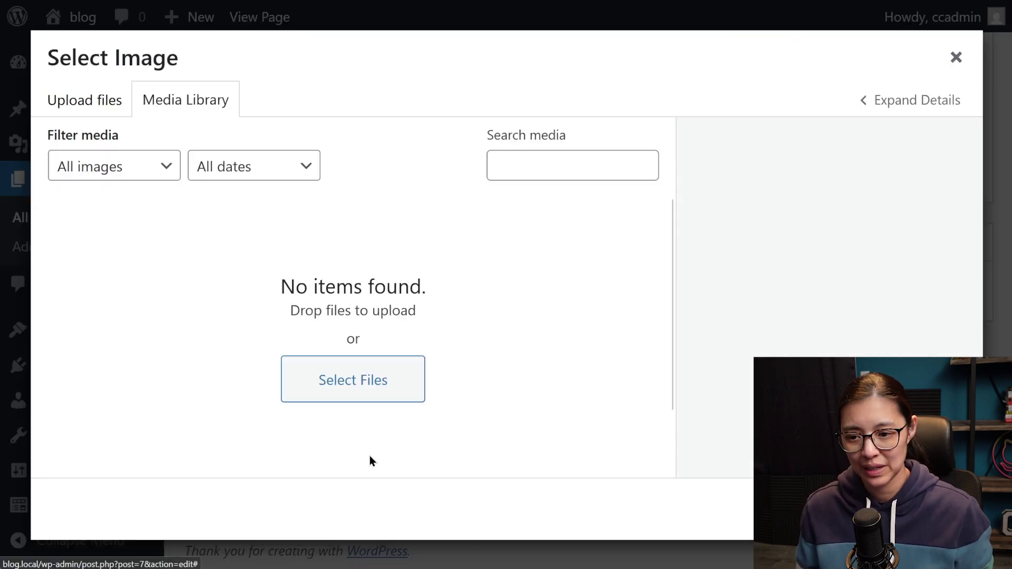
pyautogui.click(353, 379)
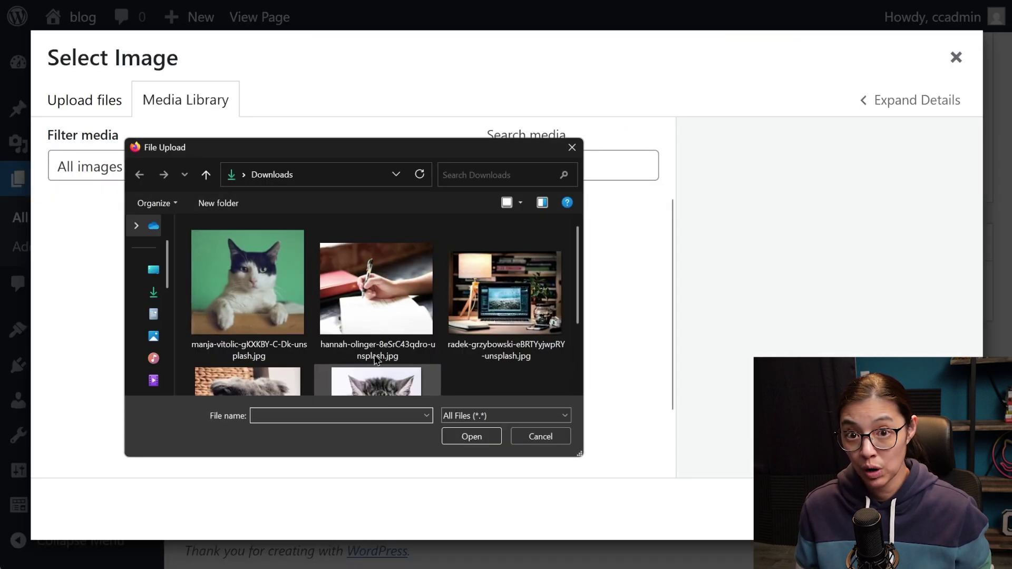
pyautogui.doubleClick(270, 295)
pyautogui.scroll(-2, 685, 316)
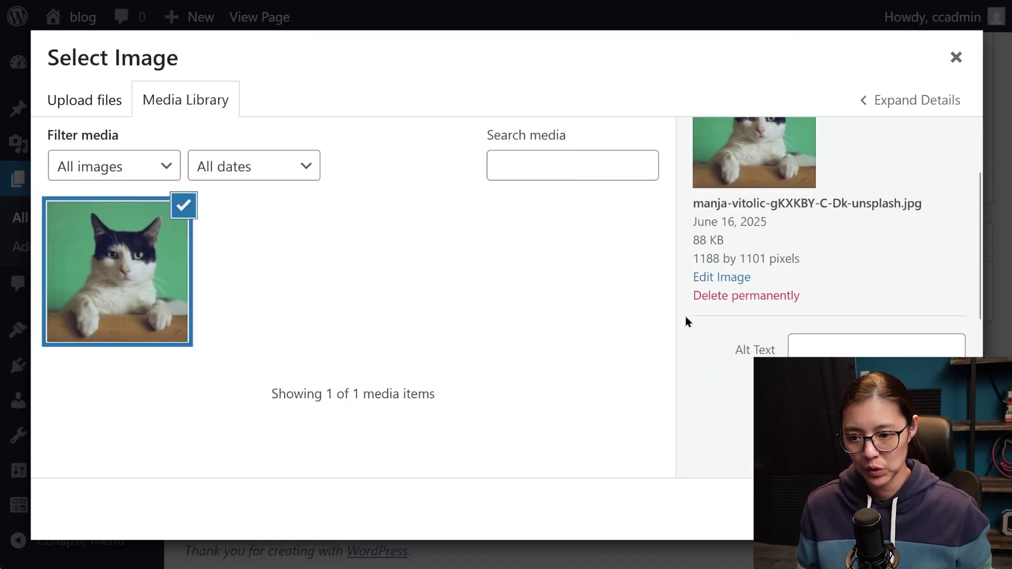
pyautogui.click(805, 354)
pyautogui.write('cat on green bac')
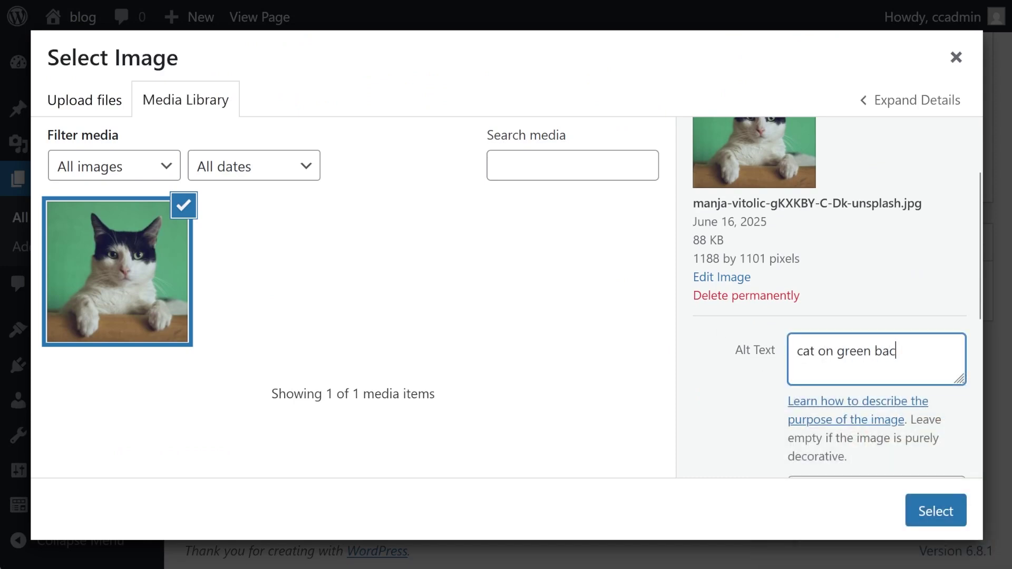
pyautogui.write('kground')
pyautogui.click(933, 511)
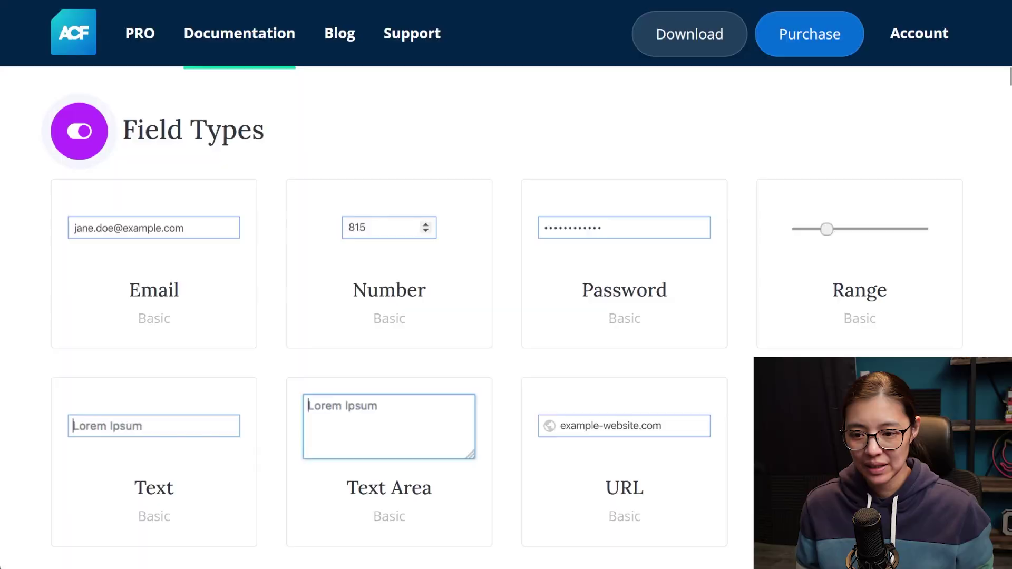
# Step: Open ACF's Image field documentation down to its Display image (ID) example
pyautogui.scroll(-10, 501, 352)
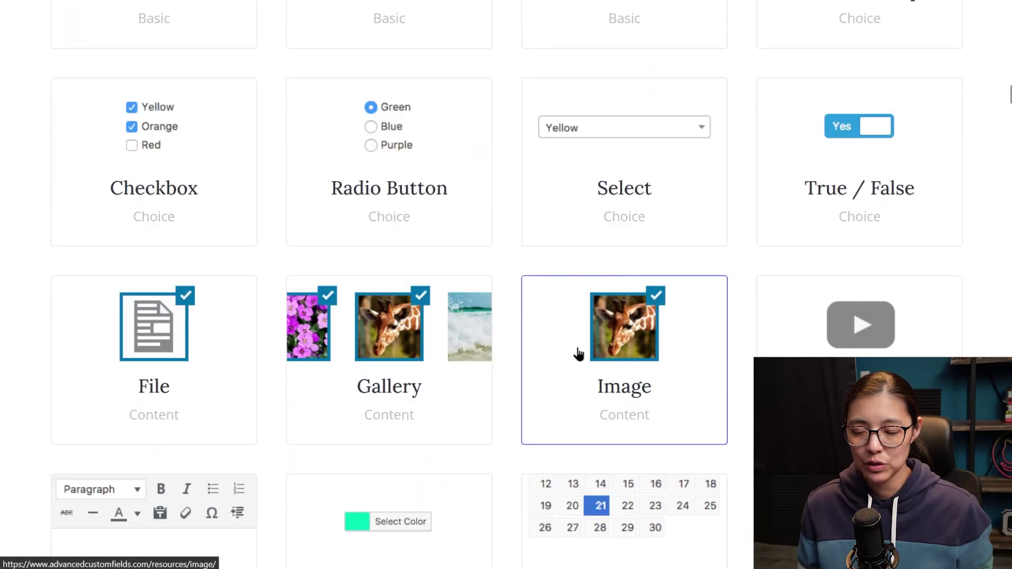
pyautogui.click(578, 352)
pyautogui.scroll(-9, 555, 361)
pyautogui.scroll(-20, 545, 364)
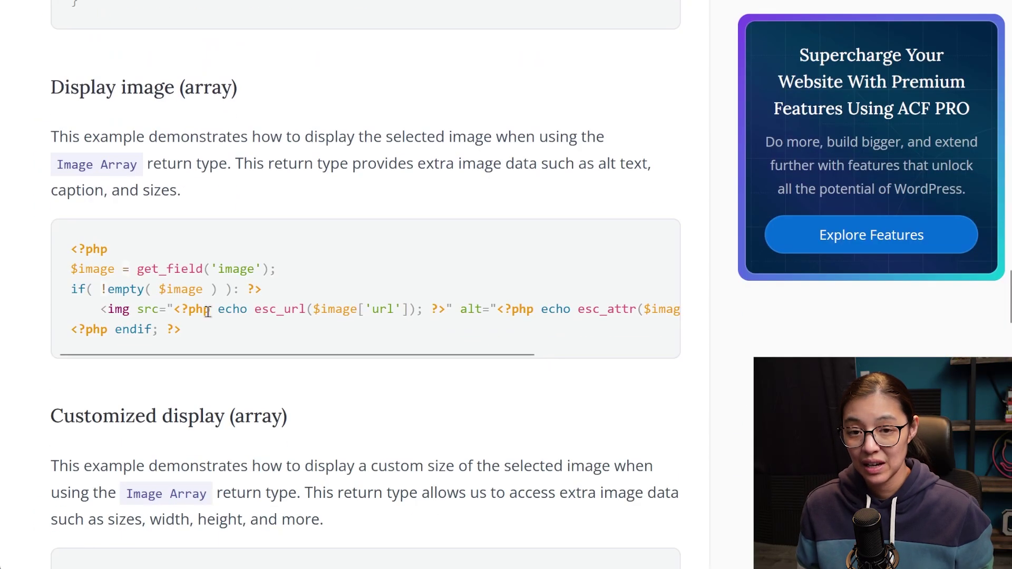
# Step: Replace the hard-coded profile img tag with ACF's image display code and save
pyautogui.moveTo(181, 330); pyautogui.dragTo(71, 269)
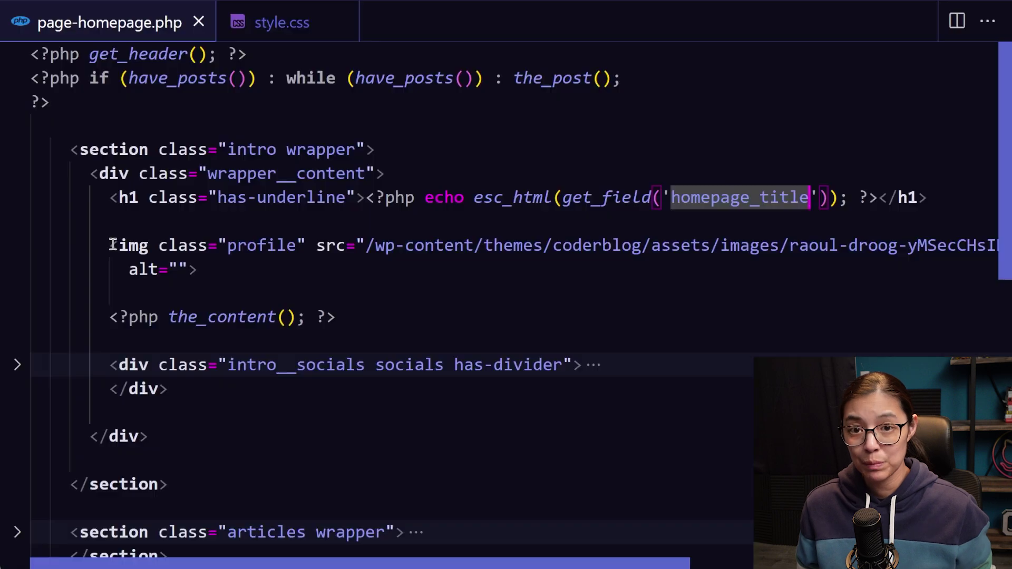
pyautogui.moveTo(110, 245); pyautogui.dragTo(197, 270)
pyautogui.write('<?php $image = get_field(\'image\'); if( !empty( $image ) ): ?>     <img src="<?php echo esc_url($image[\'url\']); ?>" alt="<?php echo esc_attr($image[\'alt\']); ?>" /> <?php endif; ?>')
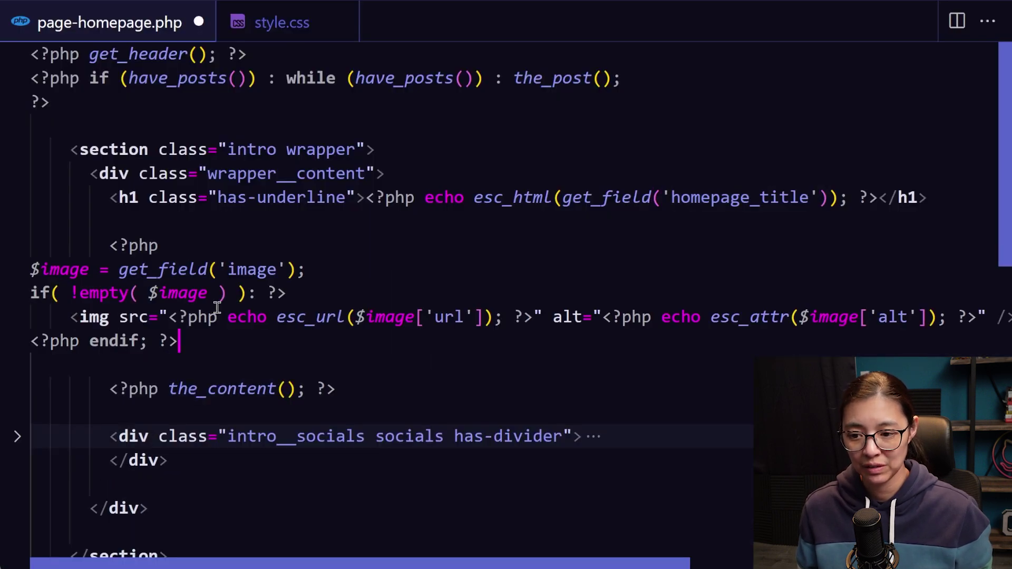
pyautogui.hotkey('ctrl', 's')
# Step: Change the field name to homepage_image, add class="profile" to the img, and save
pyautogui.click(308, 273)
pyautogui.write('homepage_')
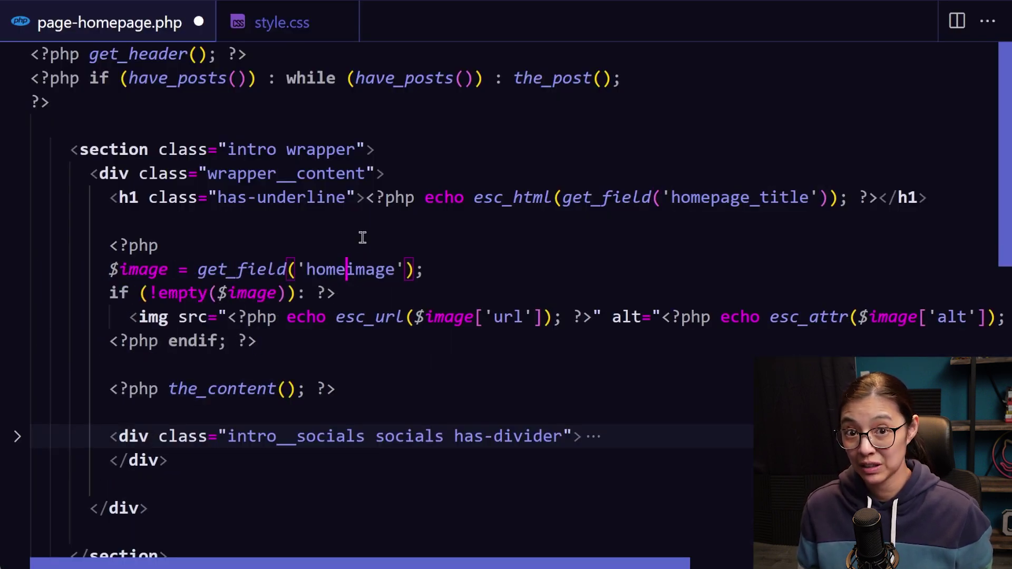
pyautogui.click(169, 317)
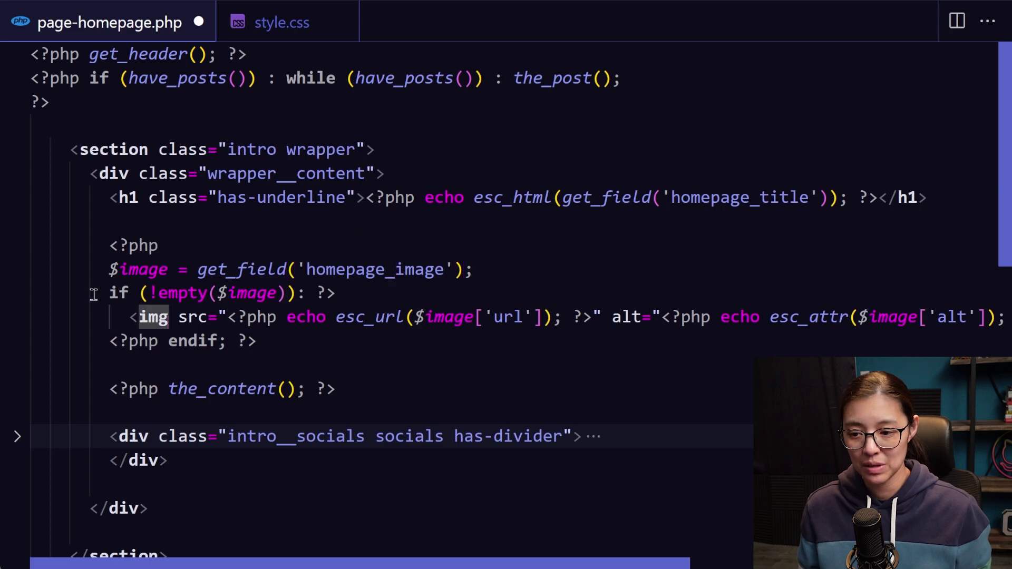
pyautogui.write('clas')
pyautogui.write('s="profile"')
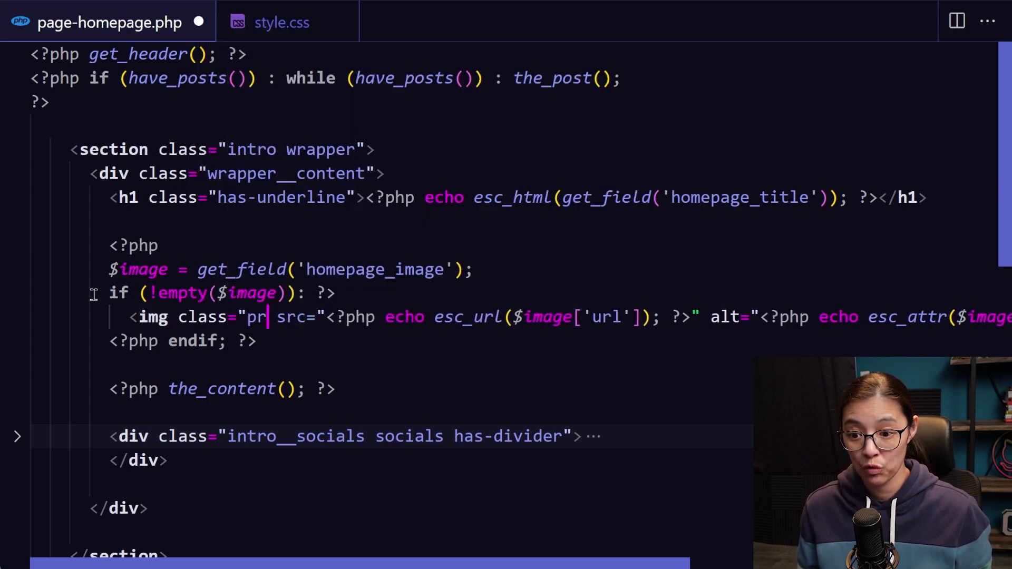
pyautogui.hotkey('ctrl', 's')
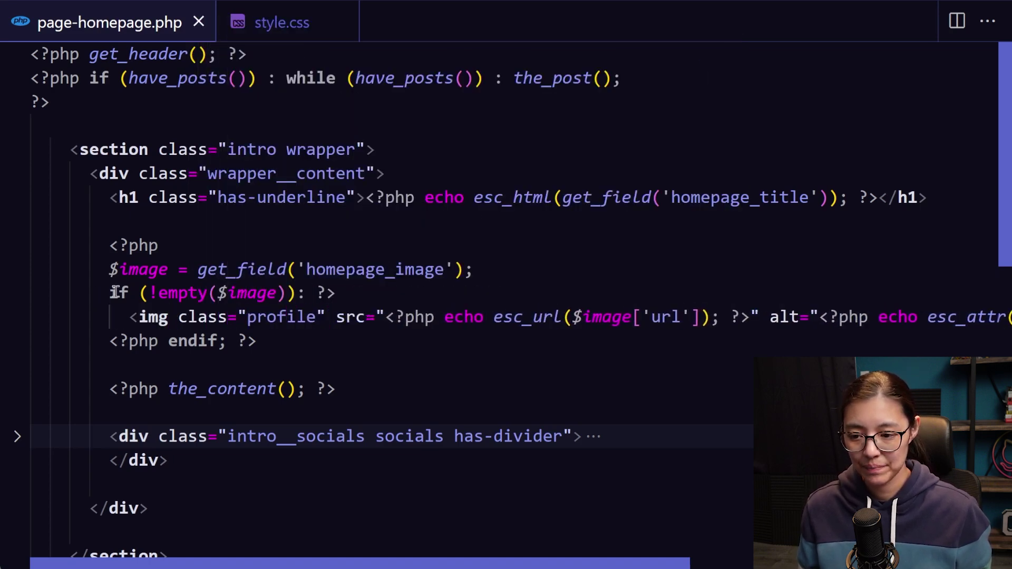
# Step: Put the alt attribute on its own line and duplicate it as a width attribute
pyautogui.hscroll(10, 294, 343)
pyautogui.click(233, 306)
pyautogui.press('Return')
pyautogui.moveTo(68, 341); pyautogui.dragTo(502, 348)
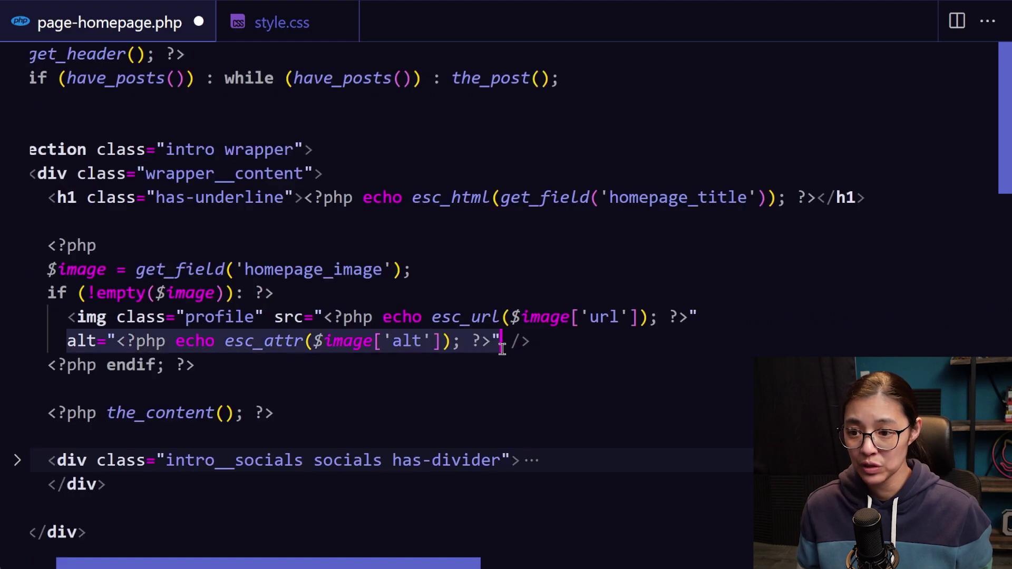
pyautogui.hotkey('ctrl', 'c')
pyautogui.click(499, 340)
pyautogui.press('Return')
pyautogui.hotkey('ctrl', 'v')
pyautogui.doubleClick(79, 364)
pyautogui.write('width')
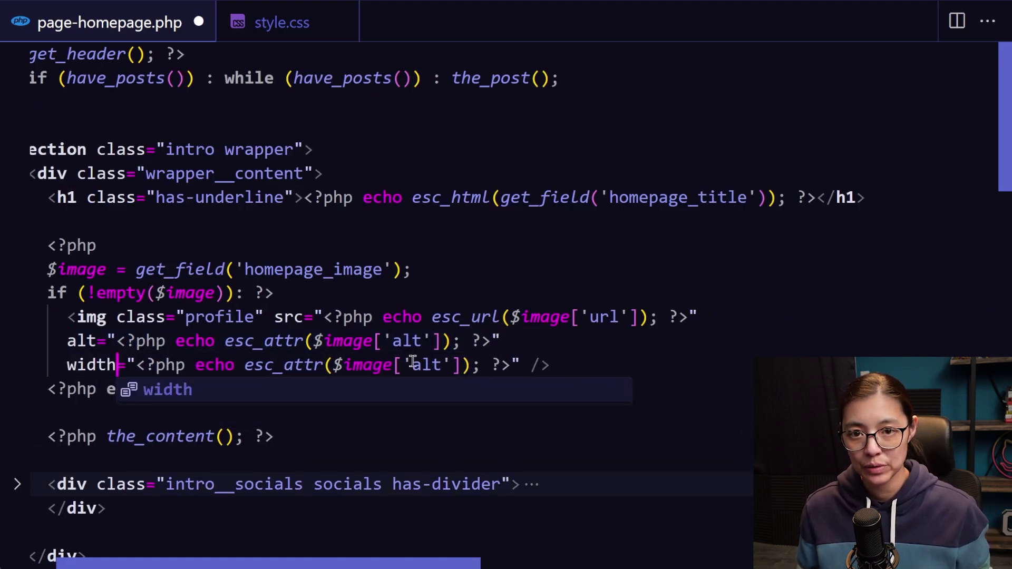
pyautogui.doubleClick(417, 364)
pyautogui.write('width')
# Step: Add a height attribute line copied from the alt line and save the template
pyautogui.click(536, 365)
pyautogui.press('Return')
pyautogui.hotkey('ctrl', 'v')
pyautogui.doubleClick(79, 389)
pyautogui.write('height')
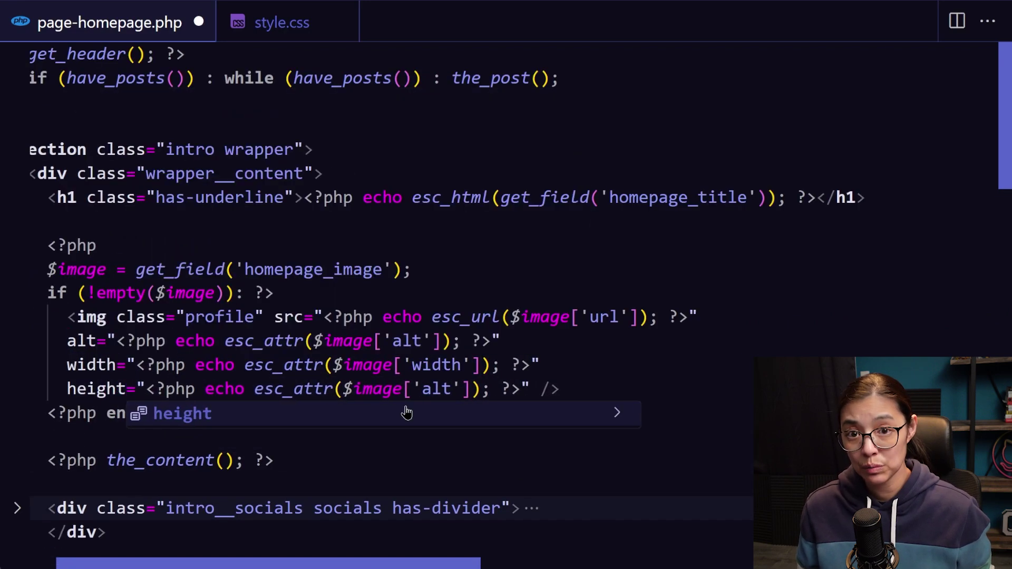
pyautogui.doubleClick(431, 388)
pyautogui.write('height')
pyautogui.hotkey('ctrl', 's')
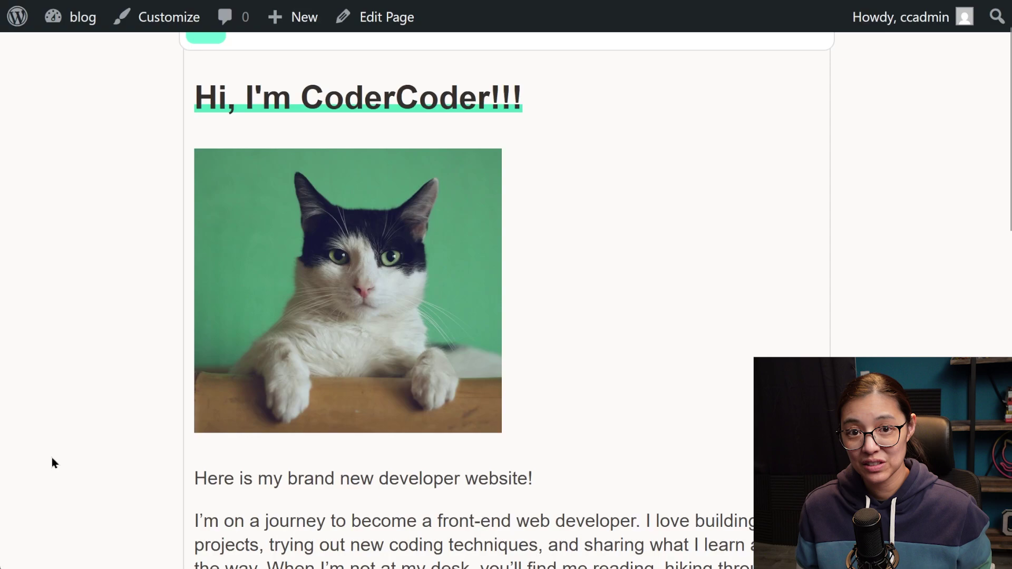
# Step: Scroll through the homepage to confirm the cat photo appears under the heading
pyautogui.scroll(-6, 53, 462)
pyautogui.scroll(-6, 53, 462)
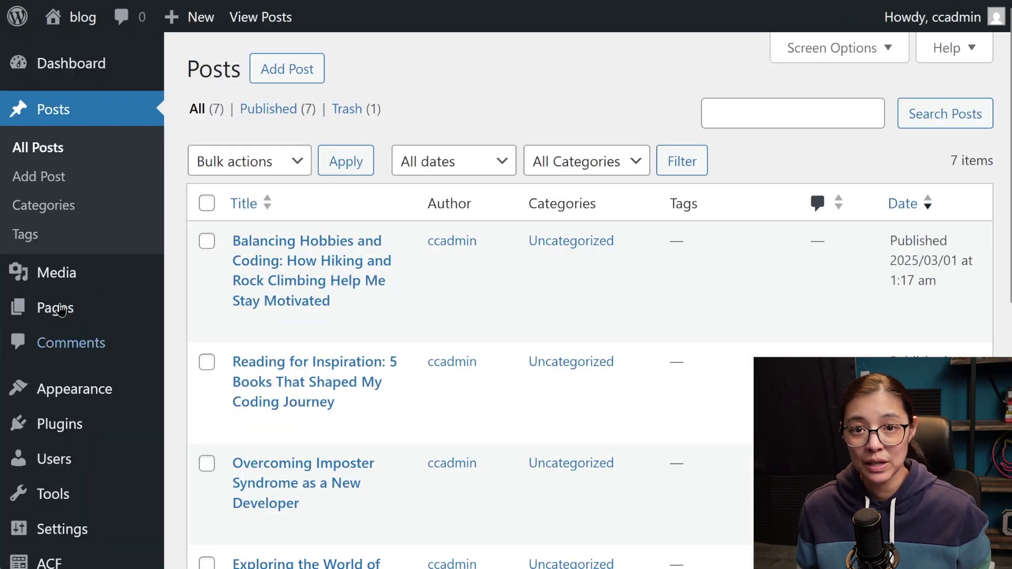
pyautogui.scroll(-1, 179, 253)
pyautogui.scroll(-4, 175, 255)
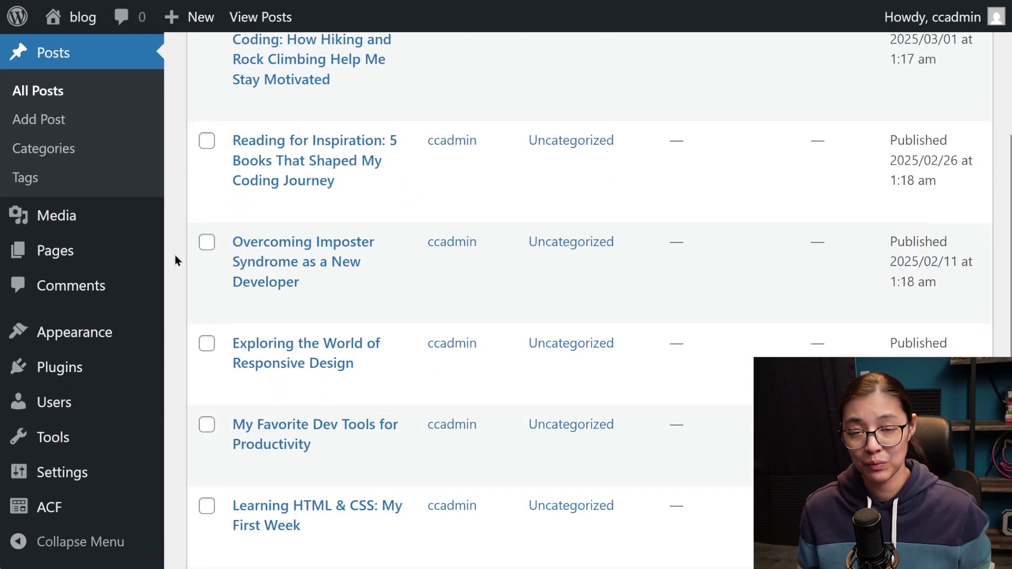
pyautogui.scroll(4, 175, 256)
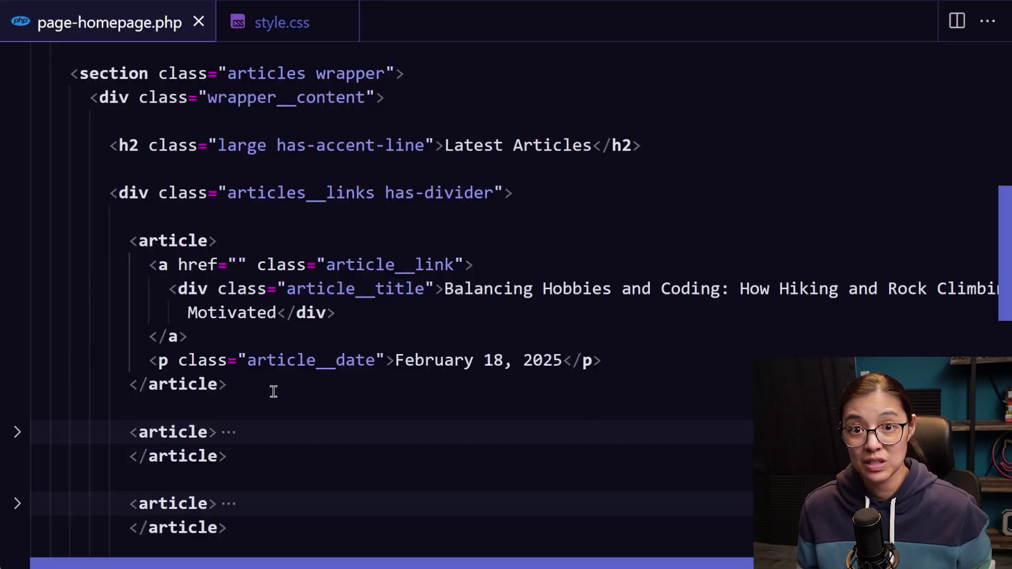
# Step: Delete the four extra hard-coded article blocks from the Latest Articles section
pyautogui.scroll(-1, 274, 391)
pyautogui.scroll(-3, 273, 391)
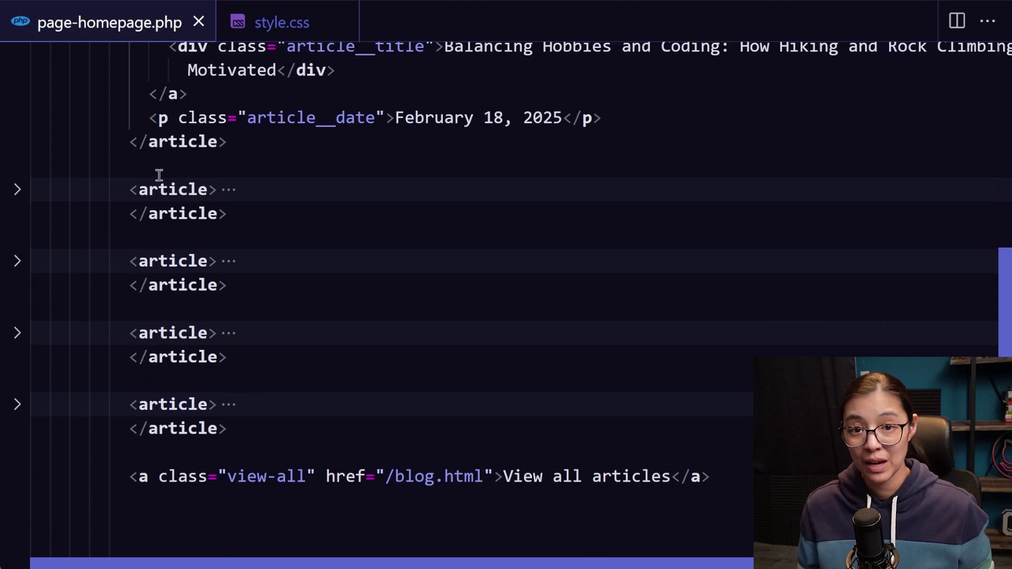
pyautogui.moveTo(158, 175); pyautogui.dragTo(244, 427)
pyautogui.press('BackSpace')
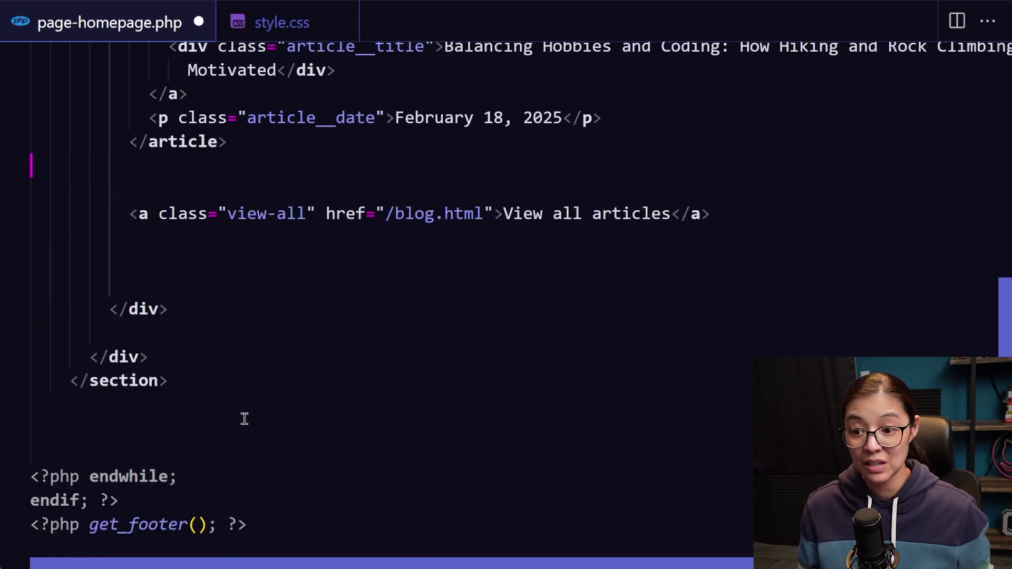
# Step: Select ACF's 'Query posts with ACF values' get_posts example to copy
pyautogui.scroll(3, 229, 414)
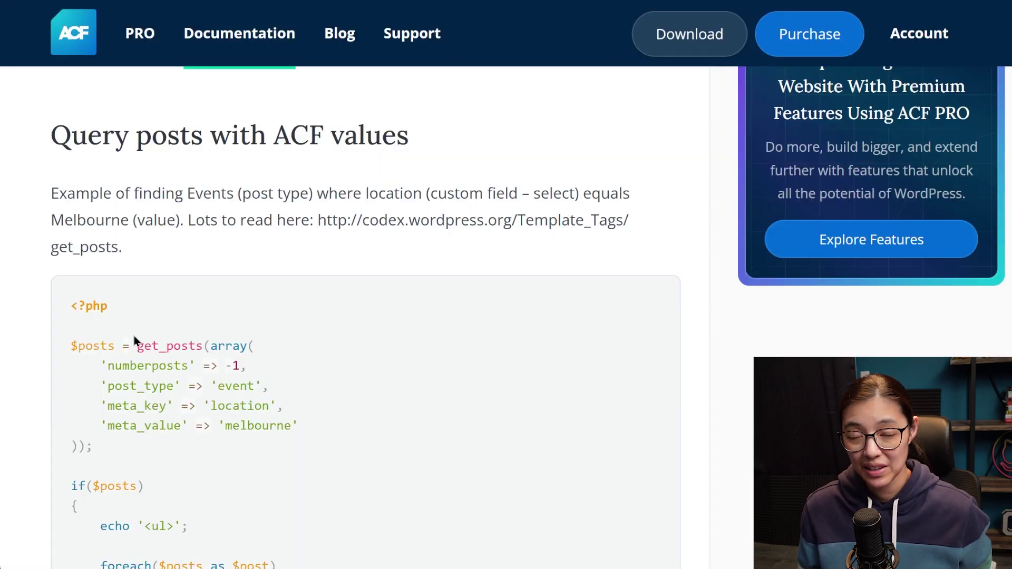
pyautogui.scroll(-4, 399, 269)
pyautogui.moveTo(71, 107); pyautogui.dragTo(90, 527)
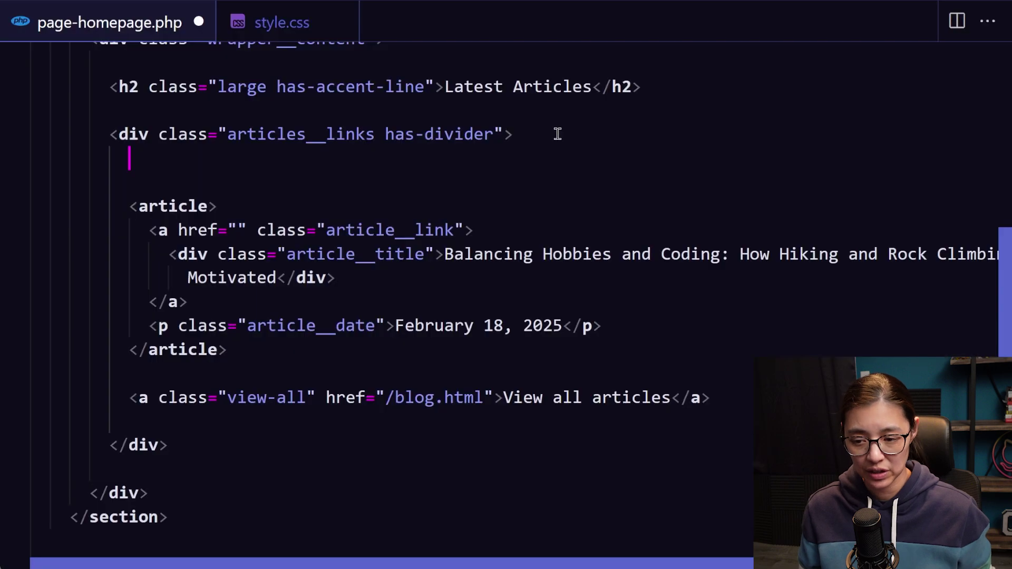
# Step: Paste the get_posts example under the articles div and trim its arguments to 'numberposts' => 5
pyautogui.press('Return')
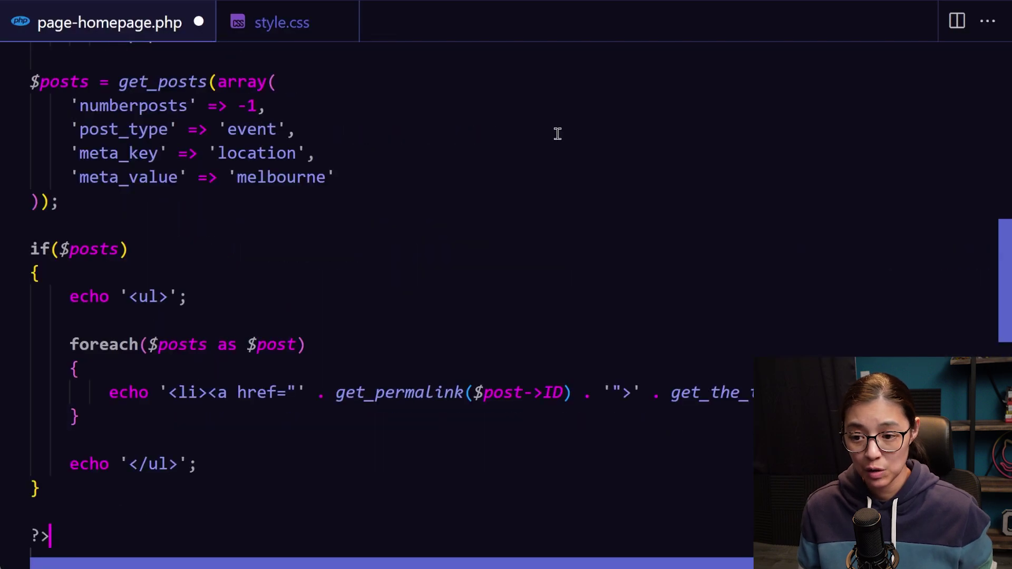
pyautogui.press('Return')
pyautogui.hotkey('shift', 'alt', 'f')
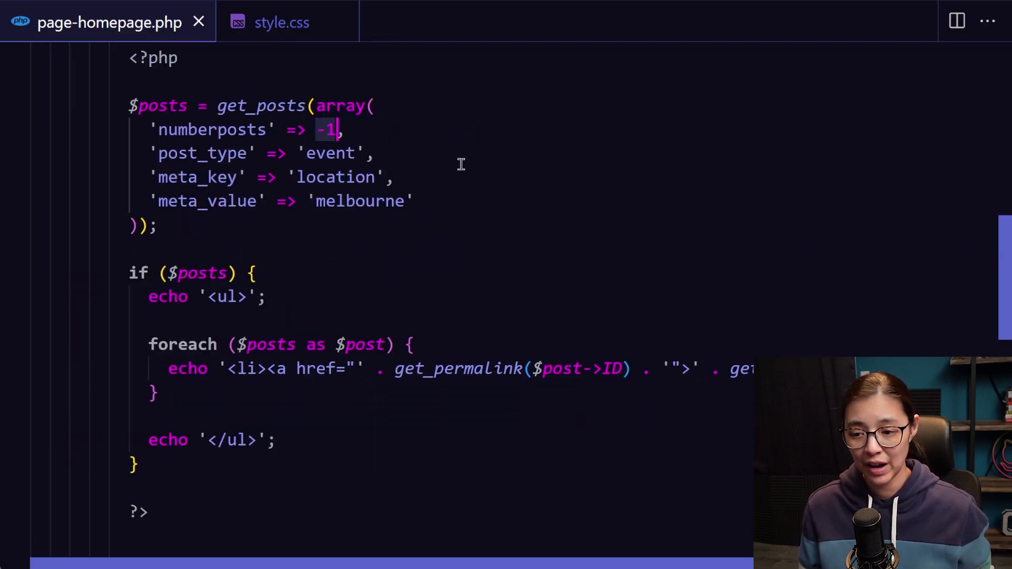
pyautogui.hotkey('shift', 'Down')
pyautogui.hotkey('shift', 'Down')
pyautogui.hotkey('shift', 'Down')
pyautogui.hotkey('shift', 'End')
pyautogui.press('BackSpace')
# Step: Remove the opening and closing ul echo lines, save, and reload the homepage
pyautogui.tripleClick(287, 230)
pyautogui.press('BackSpace')
pyautogui.tripleClick(279, 316)
pyautogui.press('BackSpace')
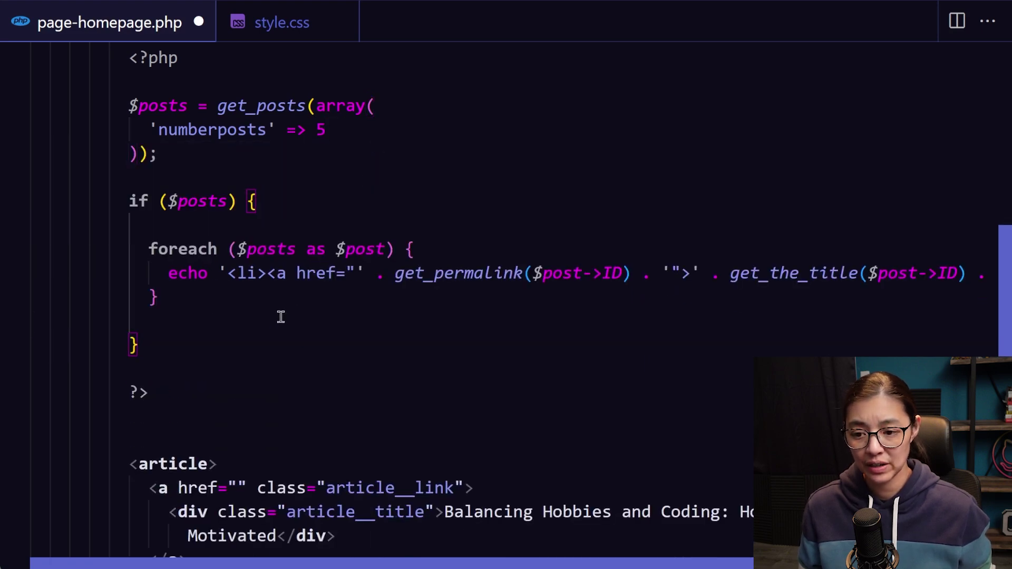
pyautogui.click(220, 345)
pyautogui.hotkey('ctrl', 's')
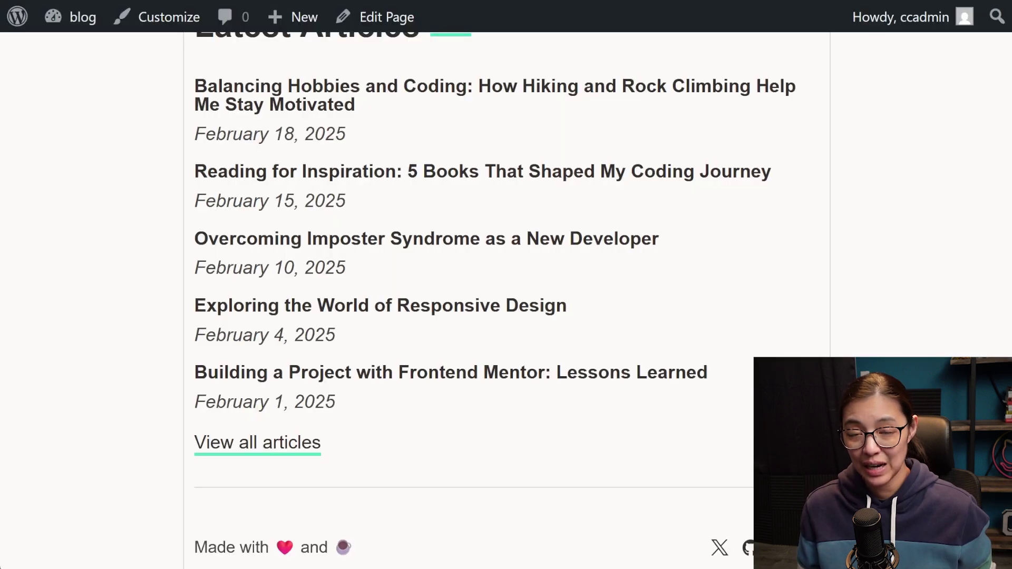
pyautogui.press('F5')
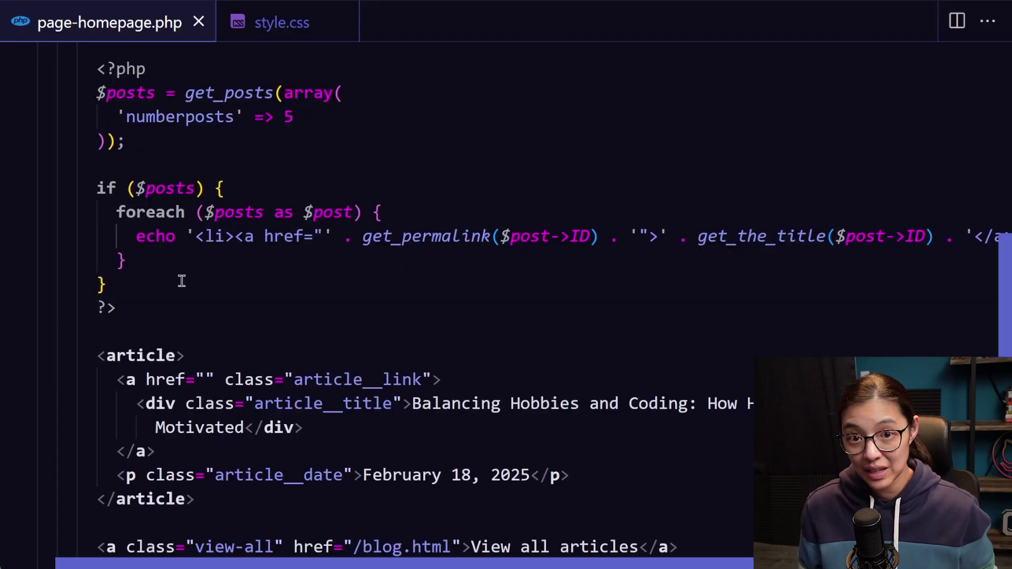
# Step: Move the static article markup inside the foreach loop between PHP close and open tags
pyautogui.press('Return')
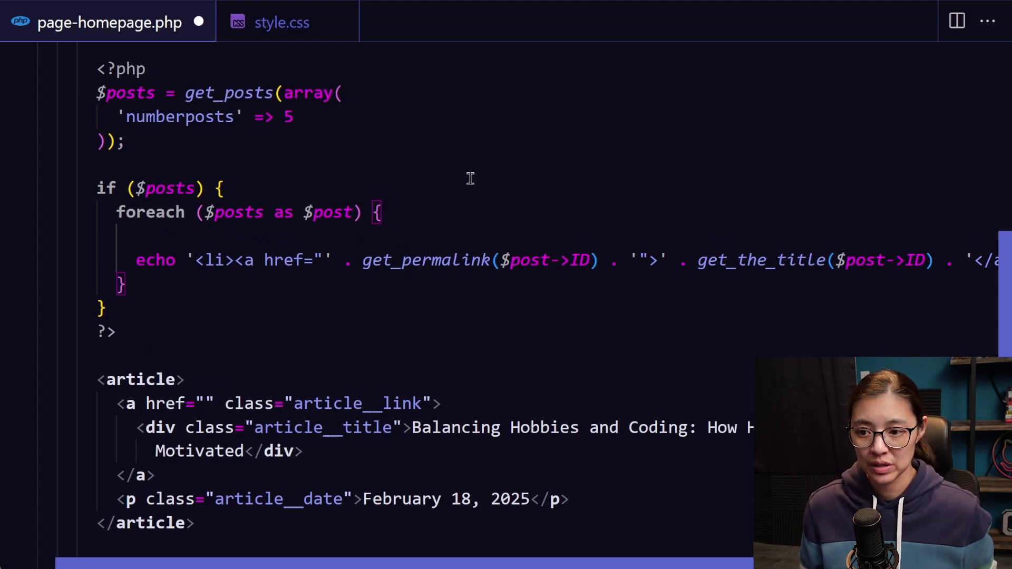
pyautogui.write('?>')
pyautogui.press('Return')
pyautogui.press('Return')
pyautogui.write('<?php')
pyautogui.press('Escape')
pyautogui.press('Up')
pyautogui.press('Up')
pyautogui.scroll(-2, 226, 350)
pyautogui.click(98, 323)
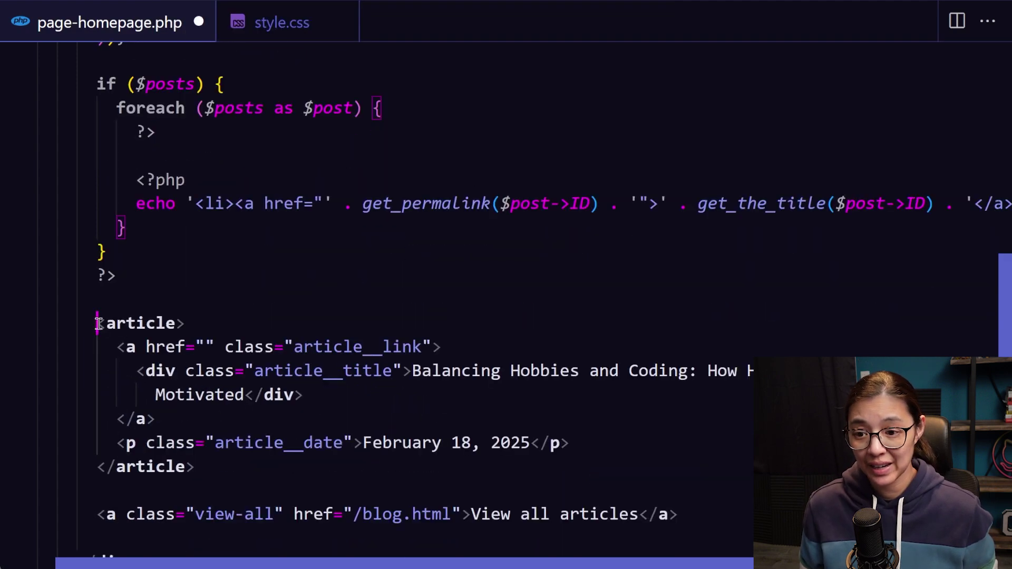
pyautogui.moveTo(98, 323); pyautogui.dragTo(226, 463)
pyautogui.hotkey('alt', 'Up')
pyautogui.hotkey('alt', 'Up')
pyautogui.hotkey('alt', 'Up')
pyautogui.hotkey('alt', 'Up')
pyautogui.hotkey('alt', 'Up')
pyautogui.hotkey('alt', 'Up')
pyautogui.hotkey('alt', 'Up')
pyautogui.press('BackSpace')
# Step: Replace the article's hard-coded link, title and date with get_permalink(), get_the_title() and get_the_date()
pyautogui.moveTo(391, 208); pyautogui.dragTo(514, 249)
pyautogui.press('BackSpace')
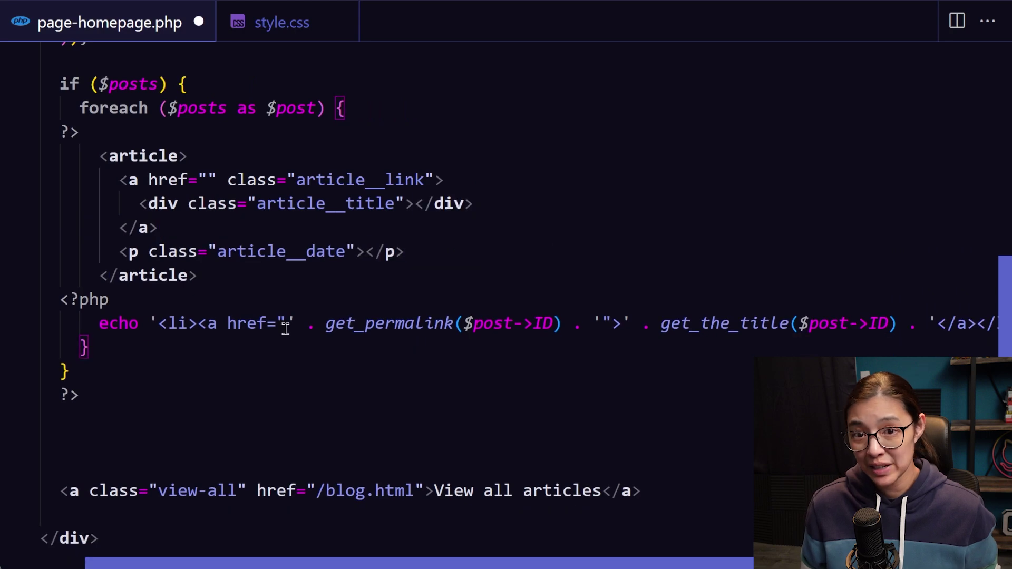
pyautogui.write('<?php echo get_perm?>')
pyautogui.press('Tab')
pyautogui.write('<?php echo get')
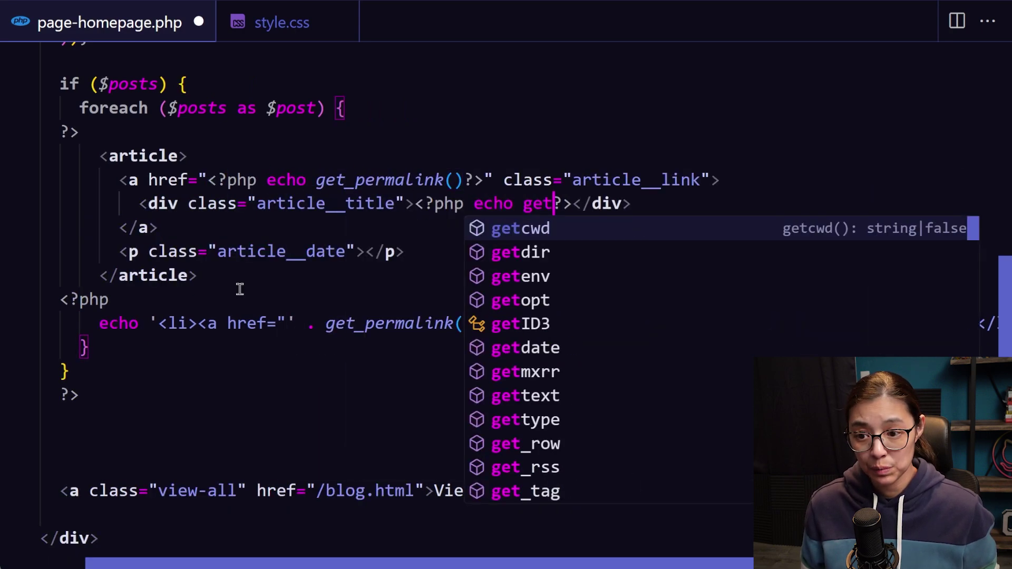
pyautogui.write('_the_title')
pyautogui.press('Tab')
pyautogui.press('Down')
pyautogui.press('Down')
pyautogui.press('Left')
pyautogui.press('Left')
pyautogui.press('Left')
pyautogui.press('Left')
pyautogui.write('<?php echo get_the_date()')
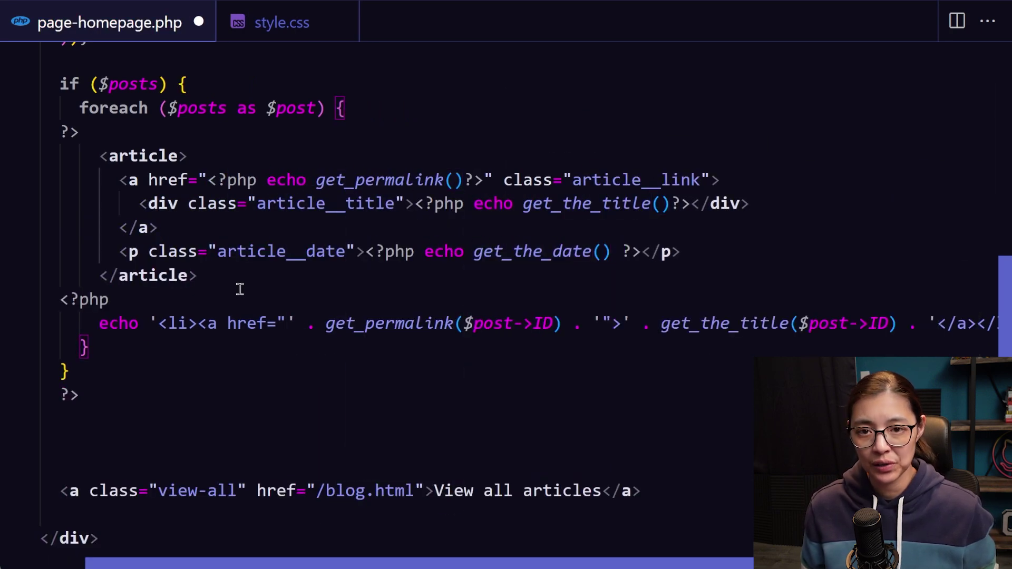
# Step: Save and delete the old list-item echo line along with its leftover empty line
pyautogui.hotkey('ctrl', 's')
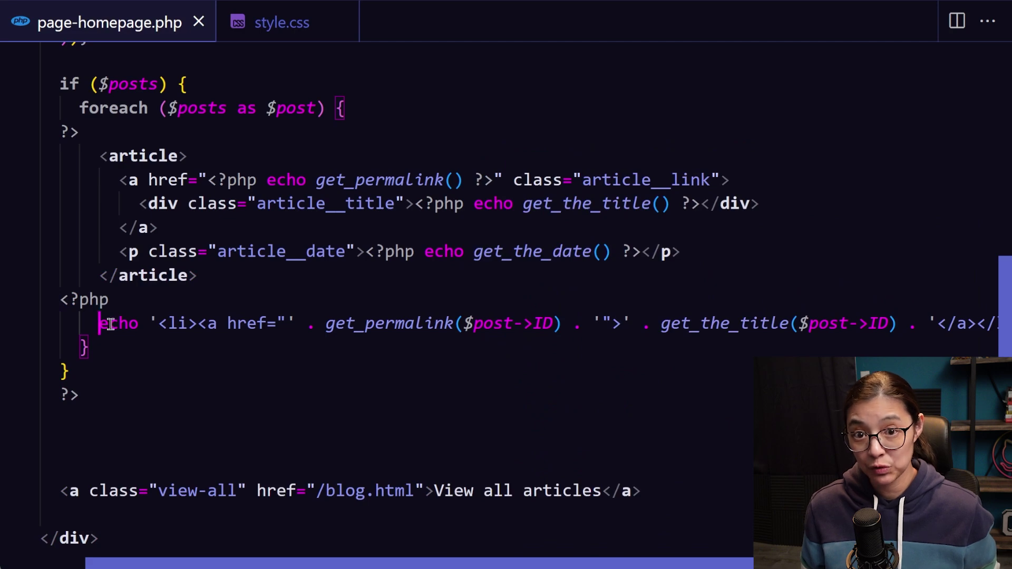
pyautogui.hotkey('shift', 'End')
pyautogui.press('BackSpace')
pyautogui.press('Delete')
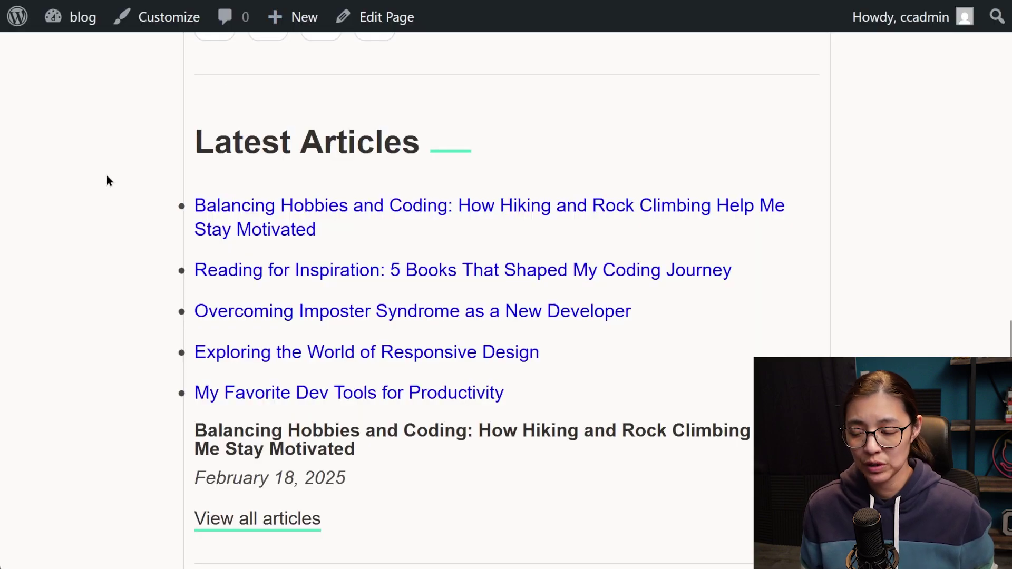
# Step: Reload the homepage and scroll down to check the dated post titles under Latest Articles
pyautogui.press('F5')
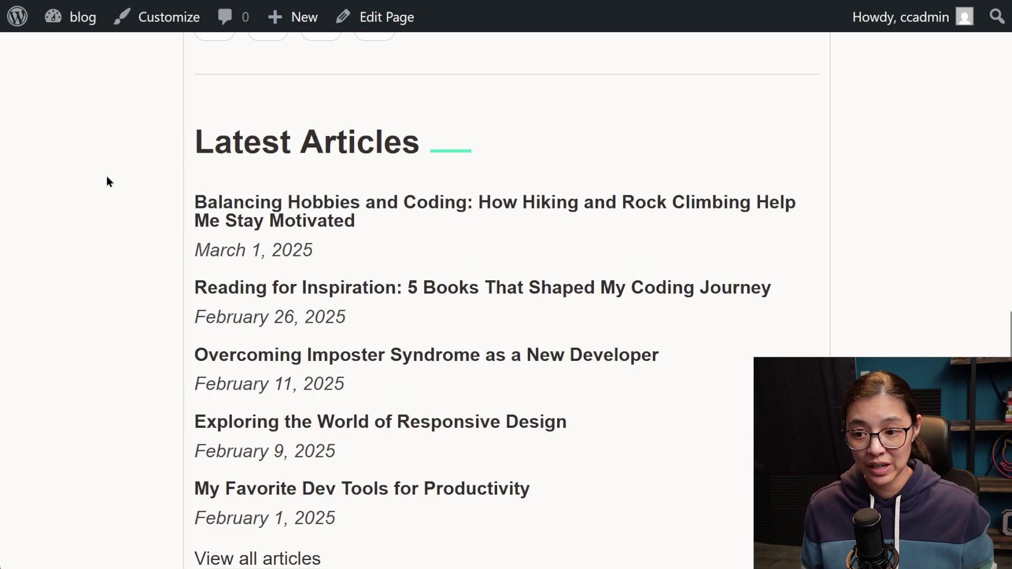
pyautogui.scroll(-2, 124, 543)
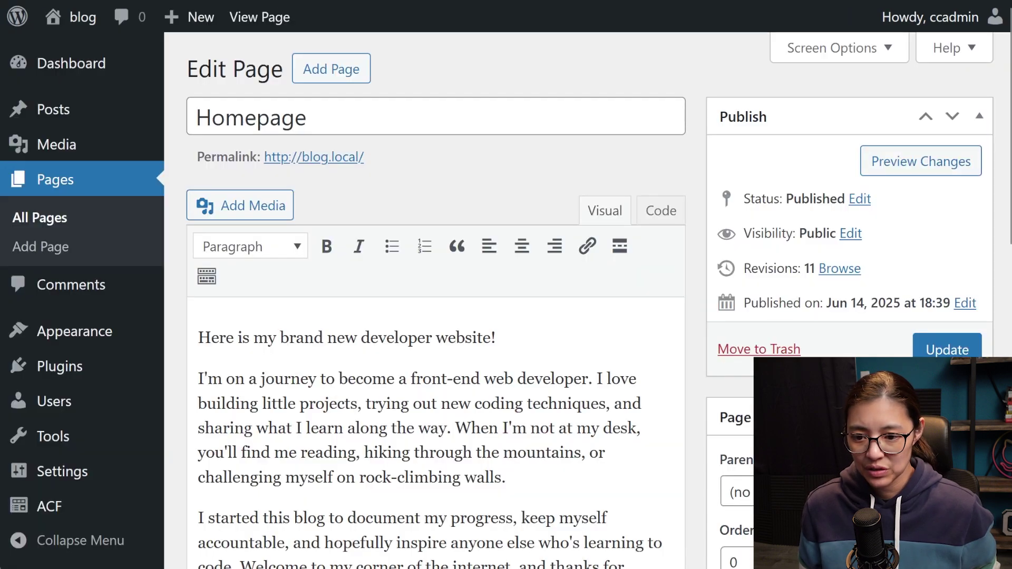
# Step: Create and publish a new page titled Articles at /articles/
pyautogui.click(332, 72)
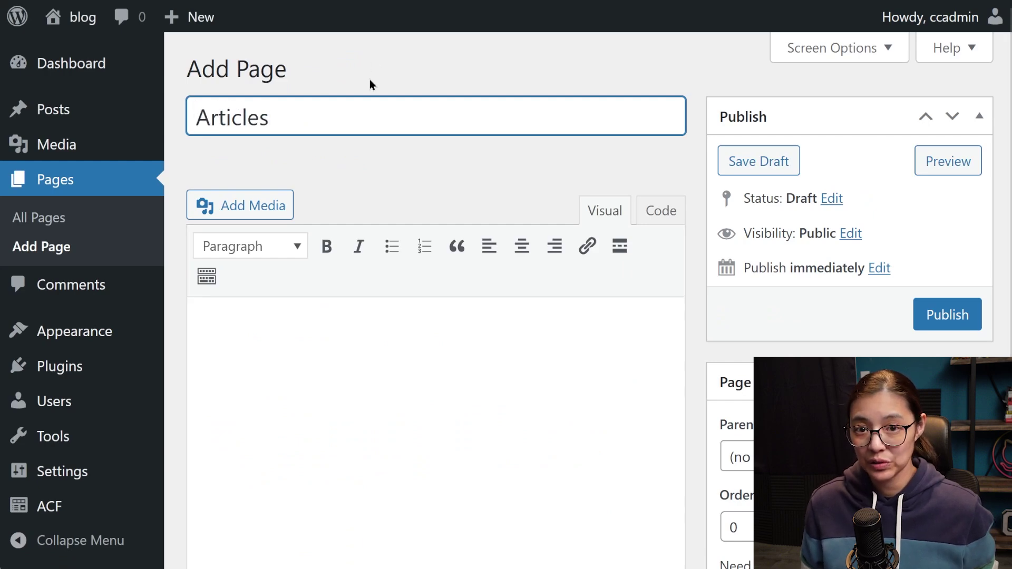
pyautogui.click(430, 161)
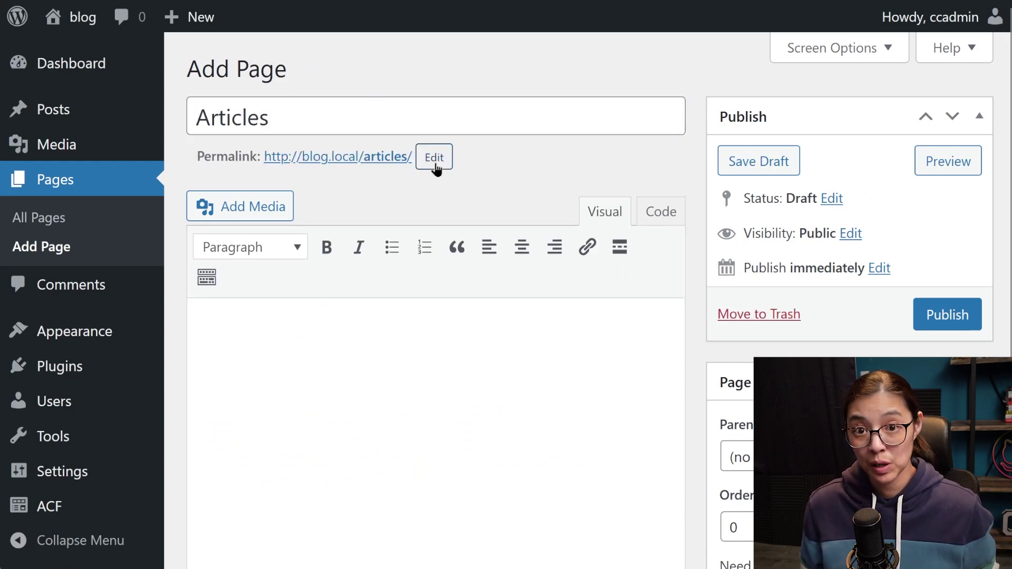
pyautogui.click(941, 316)
# Step: Rename the page to My Articles and paste the static site's intro paragraph into its body
pyautogui.click(194, 179)
pyautogui.write('My')
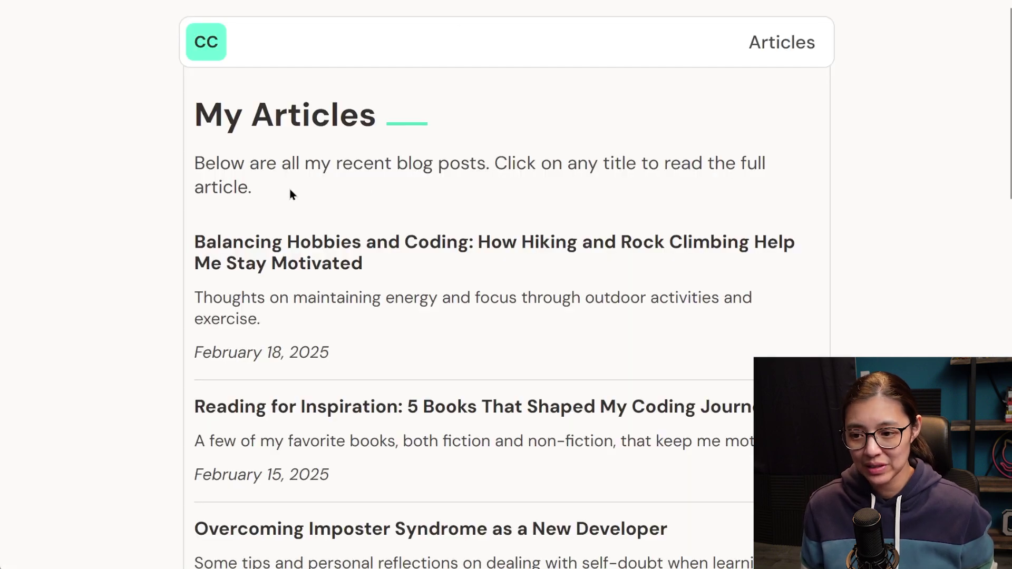
pyautogui.moveTo(291, 194); pyautogui.dragTo(196, 167)
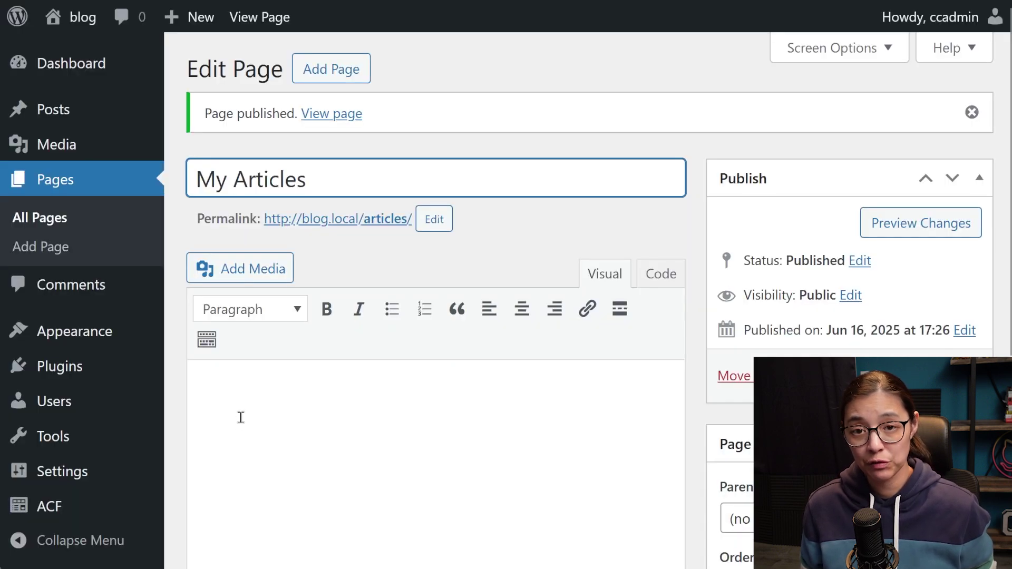
pyautogui.write('Below are all my recent blog posts. Click on any title to read the full article.')
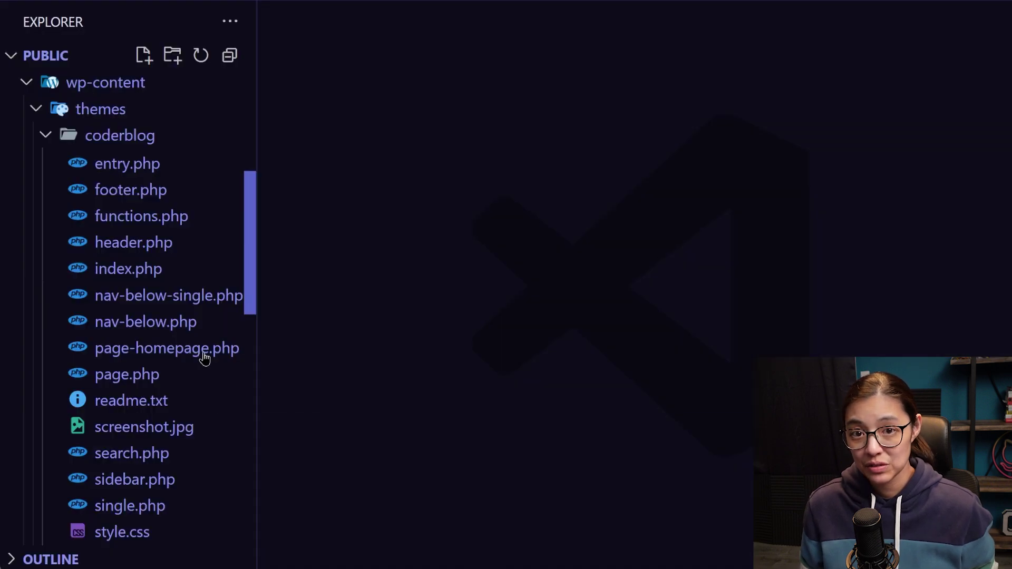
# Step: Copy page-homepage.php into the coderblog folder and rename the copy page-articles.php
pyautogui.rightClick(205, 356)
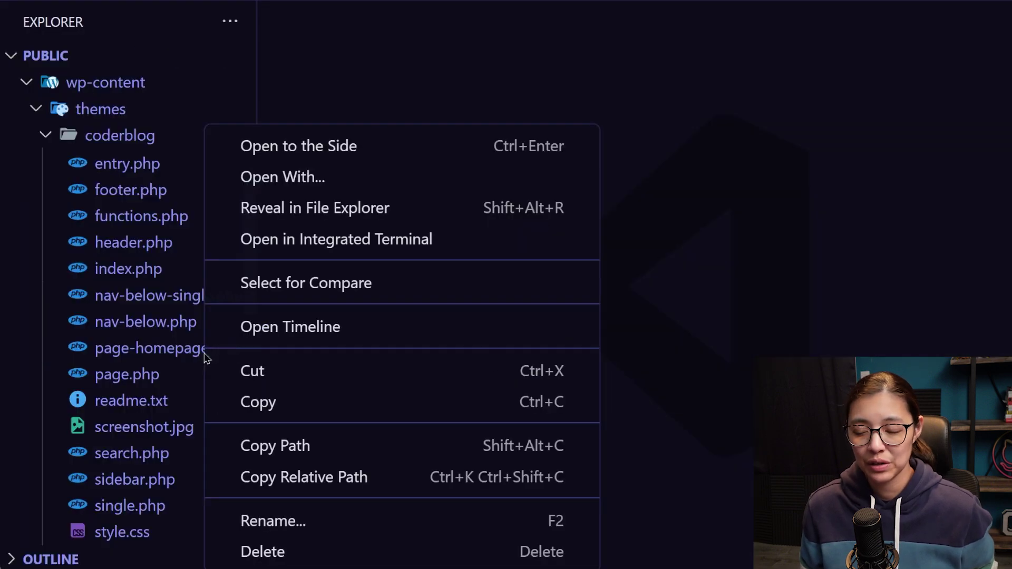
pyautogui.click(293, 402)
pyautogui.rightClick(173, 139)
pyautogui.click(287, 409)
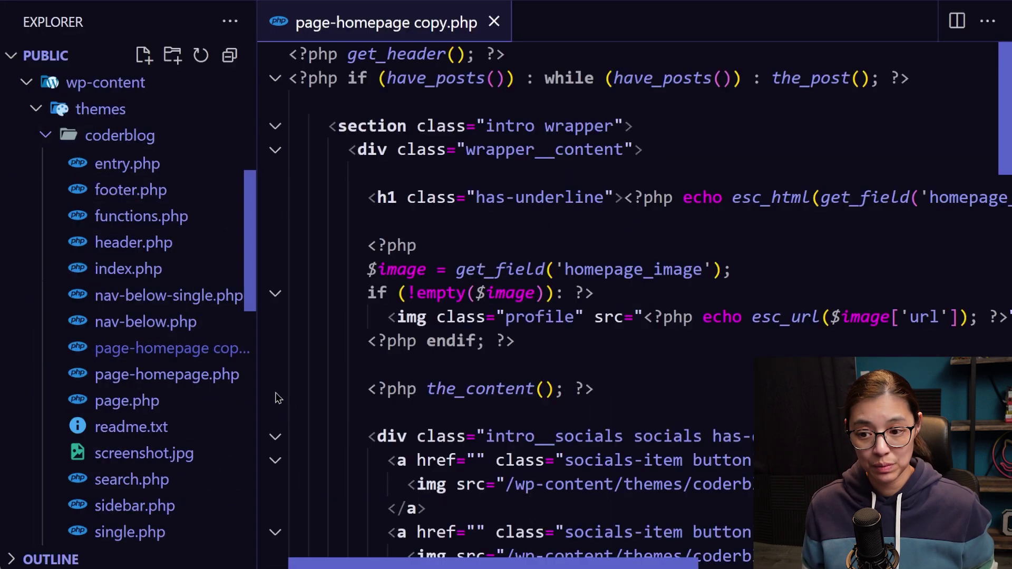
pyautogui.rightClick(220, 351)
pyautogui.click(327, 513)
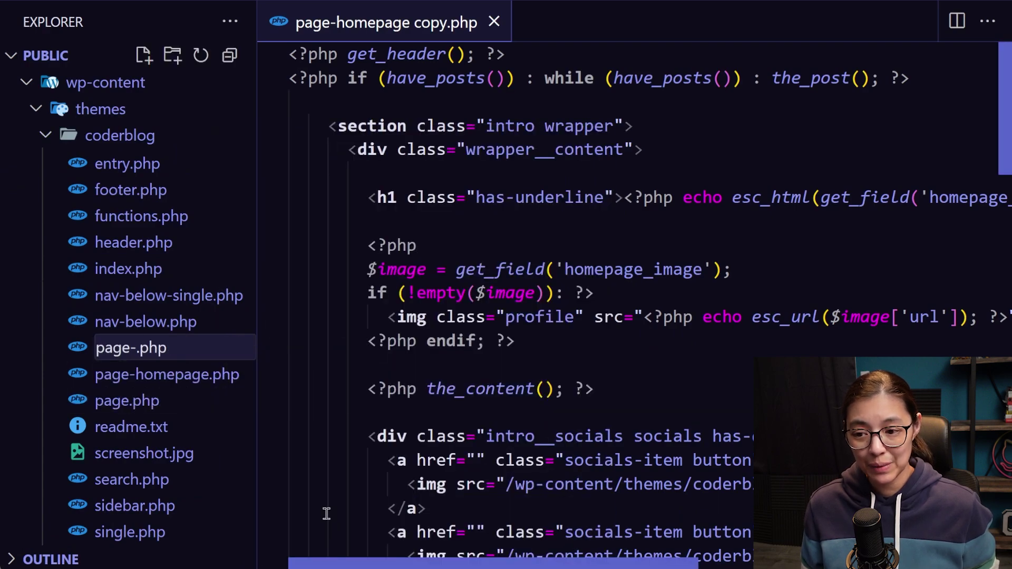
pyautogui.write('page-articles')
pyautogui.press('Return')
# Step: Delete the profile image block and move the posts loop below the_content()
pyautogui.scroll(-1, 326, 514)
pyautogui.moveTo(316, 174); pyautogui.dragTo(533, 271)
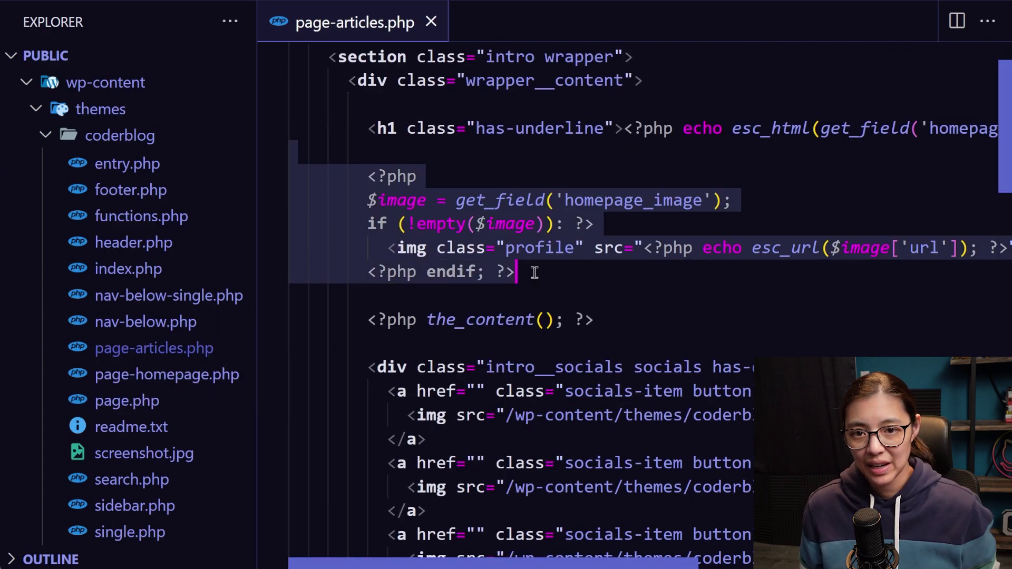
pyautogui.press('BackSpace')
pyautogui.scroll(-5, 350, 293)
pyautogui.click(389, 115)
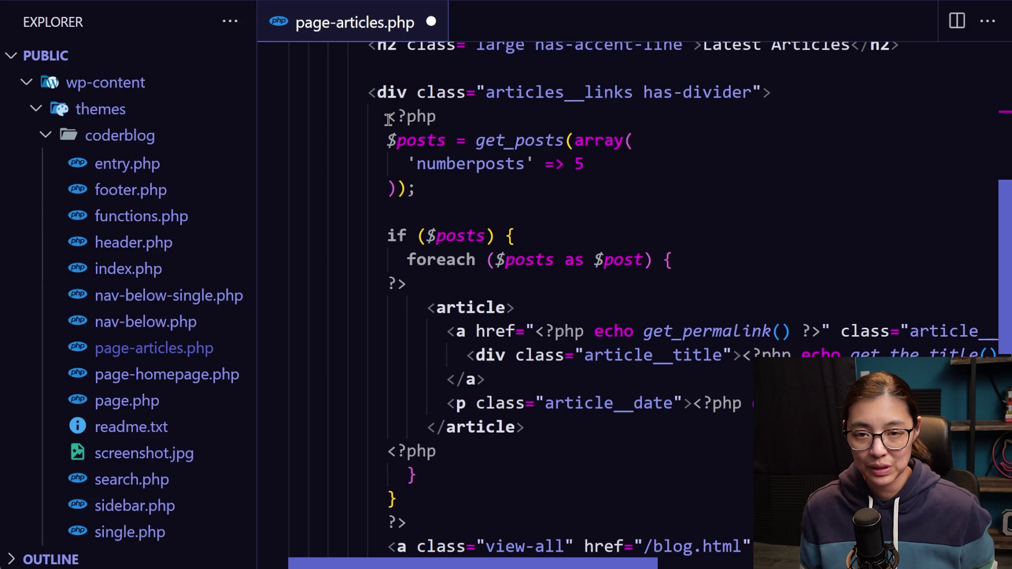
pyautogui.hotkey('shift', 'Down')
pyautogui.hotkey('shift', 'Down')
pyautogui.hotkey('shift', 'Down')
pyautogui.hotkey('shift', 'Down')
pyautogui.hotkey('shift', 'Down')
pyautogui.hotkey('shift', 'Down')
pyautogui.hotkey('shift', 'Down')
pyautogui.hotkey('shift', 'Down')
pyautogui.hotkey('shift', 'Down')
pyautogui.hotkey('shift', 'Down')
pyautogui.hotkey('shift', 'Down')
pyautogui.hotkey('shift', 'Down')
pyautogui.hotkey('shift', 'Down')
pyautogui.hotkey('shift', 'Down')
pyautogui.hotkey('shift', 'Down')
pyautogui.hotkey('shift', 'Down')
pyautogui.hotkey('shift', 'Down')
pyautogui.press('BackSpace')
pyautogui.scroll(10, 497, 131)
pyautogui.hotkey('ctrl', 'v')
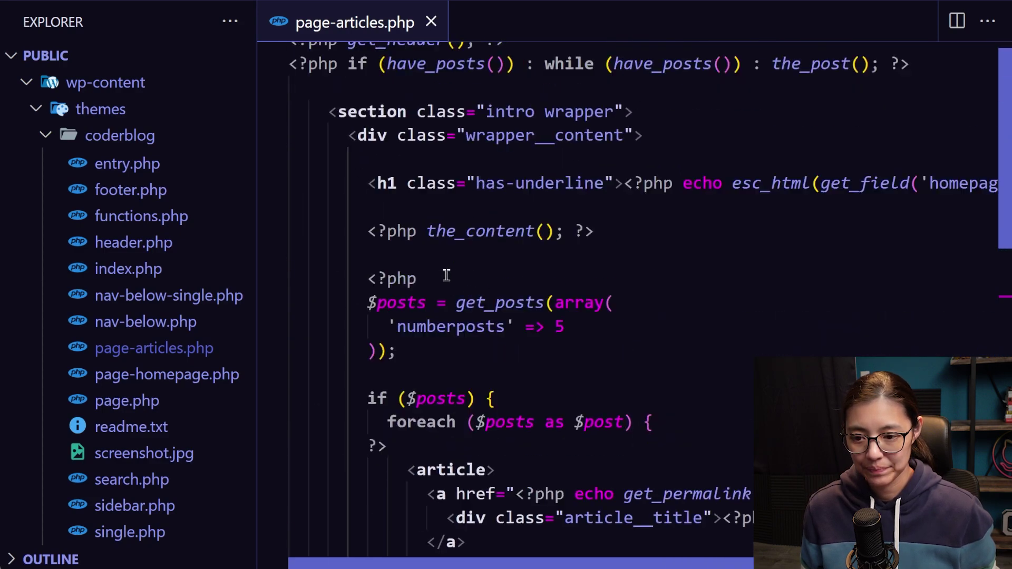
# Step: Paste blog.html's section and heading markup, wrap the loop in articles__links, add the_excerpt(), and save
pyautogui.moveTo(535, 126); pyautogui.dragTo(486, 126)
pyautogui.press('BackSpace')
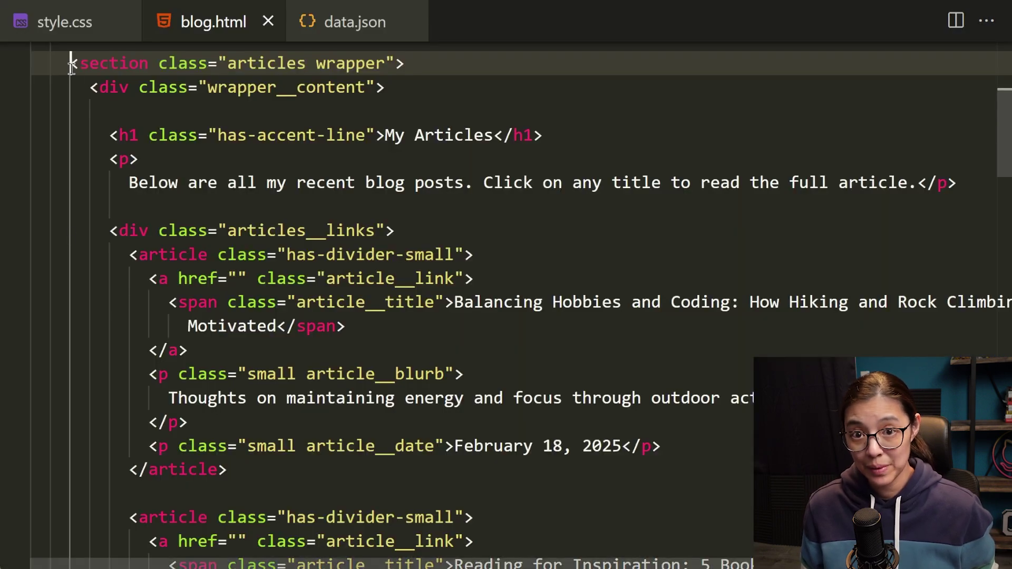
pyautogui.moveTo(72, 64); pyautogui.dragTo(311, 136)
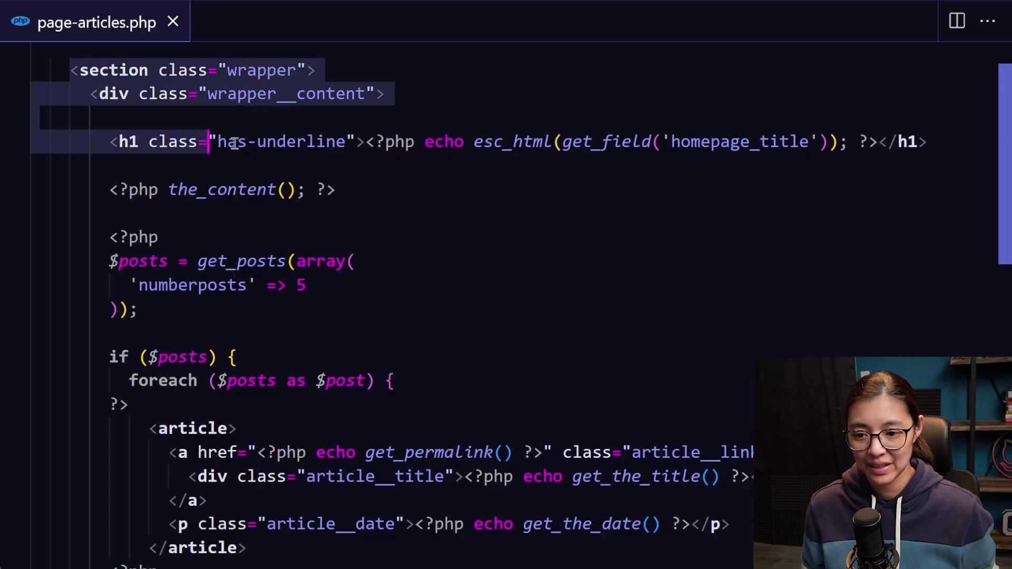
pyautogui.hotkey('ctrl', 'v')
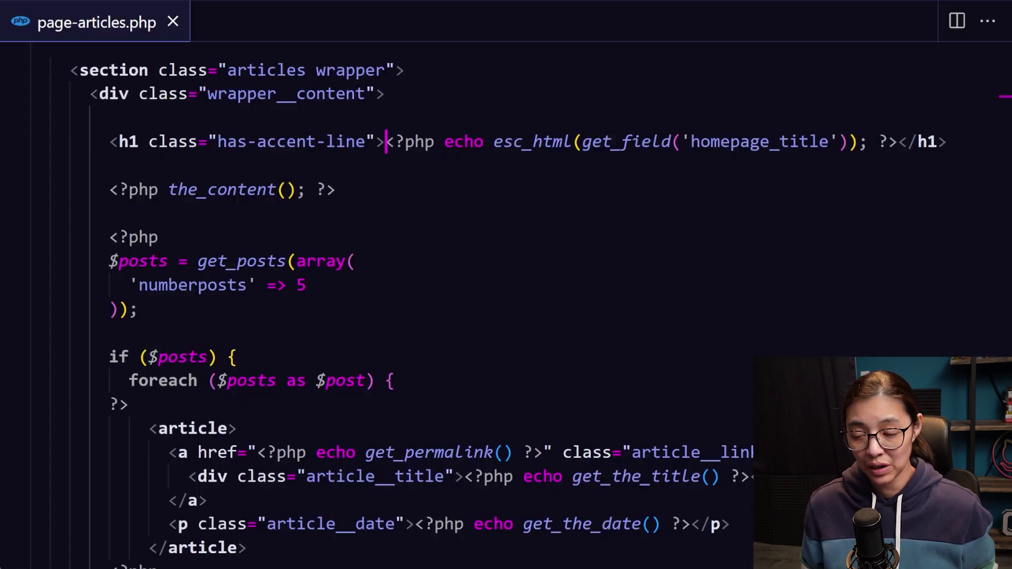
pyautogui.scroll(-3, 321, 330)
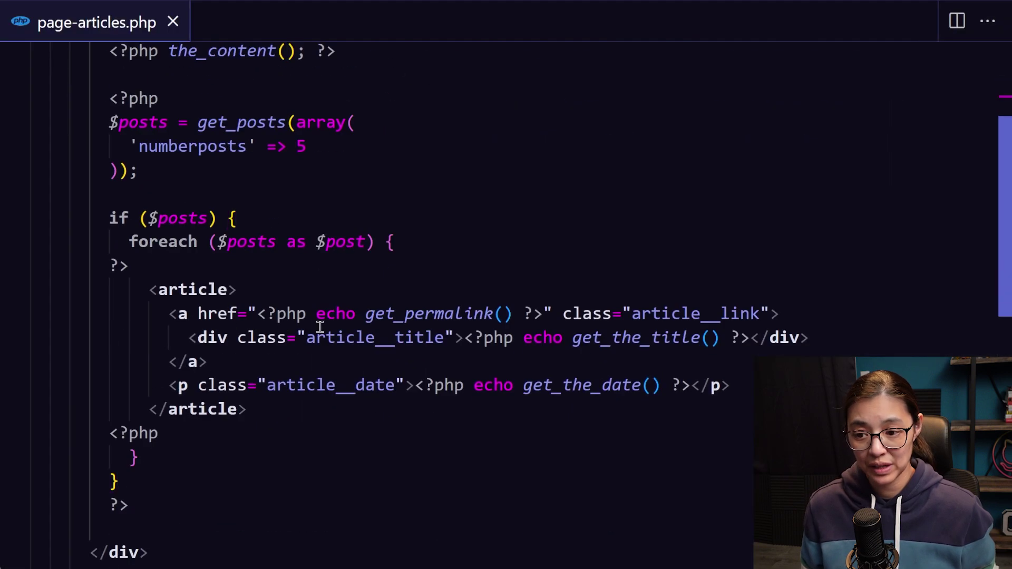
pyautogui.hotkey('ctrl', 'v')
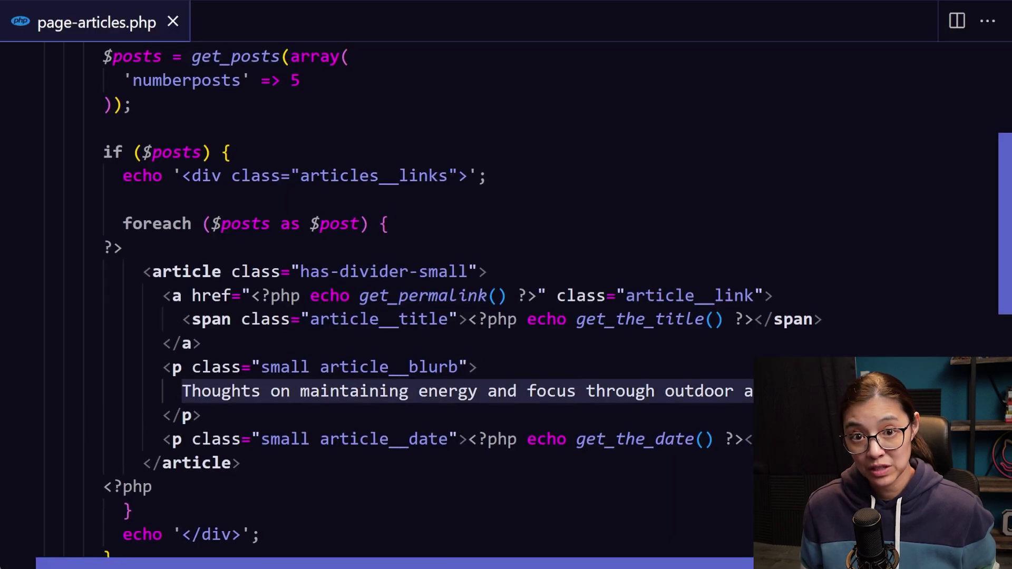
pyautogui.write('<?php echo t')
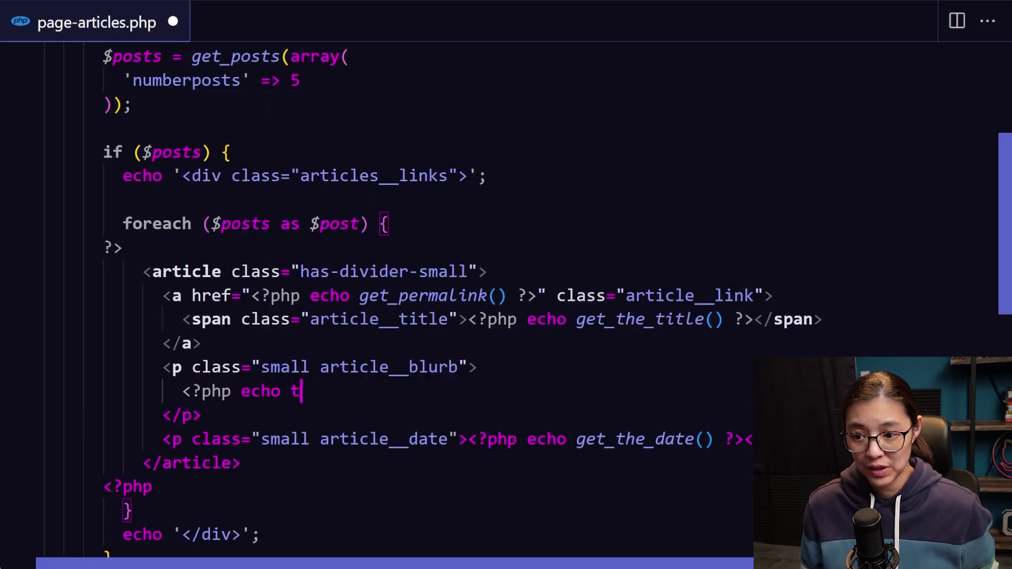
pyautogui.write('he_excerpt(); ?>')
pyautogui.hotkey('ctrl', 's')
# Step: Replace the homepage_title call with the_title() and remove the get_posts() array arguments
pyautogui.scroll(4, 650, 431)
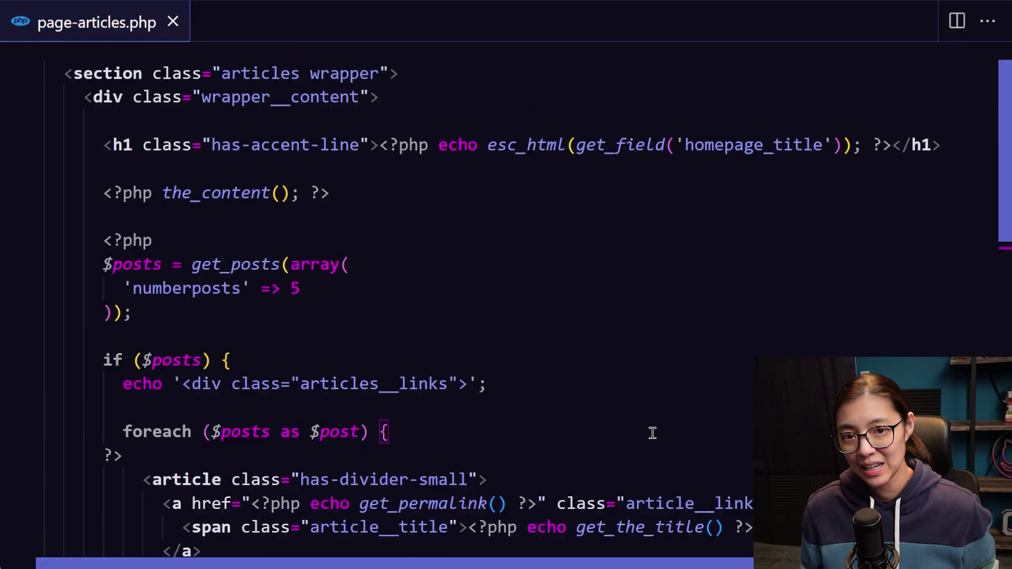
pyautogui.moveTo(488, 200); pyautogui.dragTo(853, 205)
pyautogui.write('the_title()')
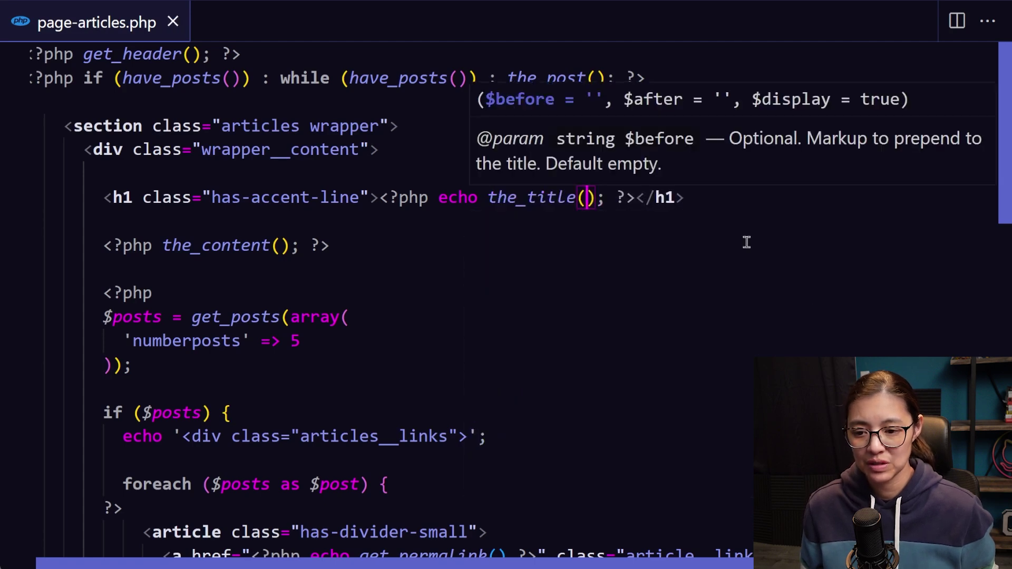
pyautogui.press('End')
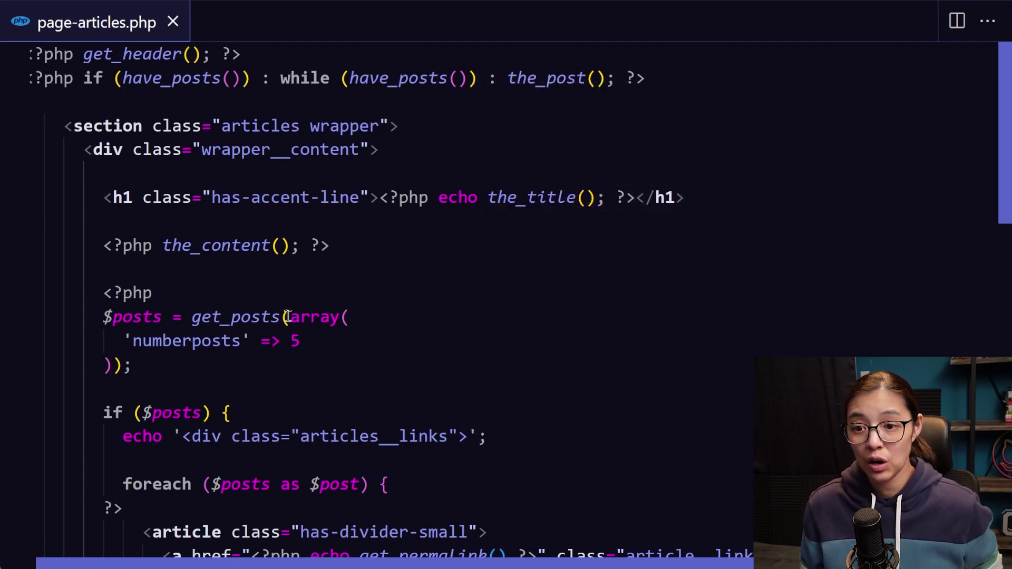
pyautogui.moveTo(288, 316); pyautogui.dragTo(115, 373)
pyautogui.press('BackSpace')
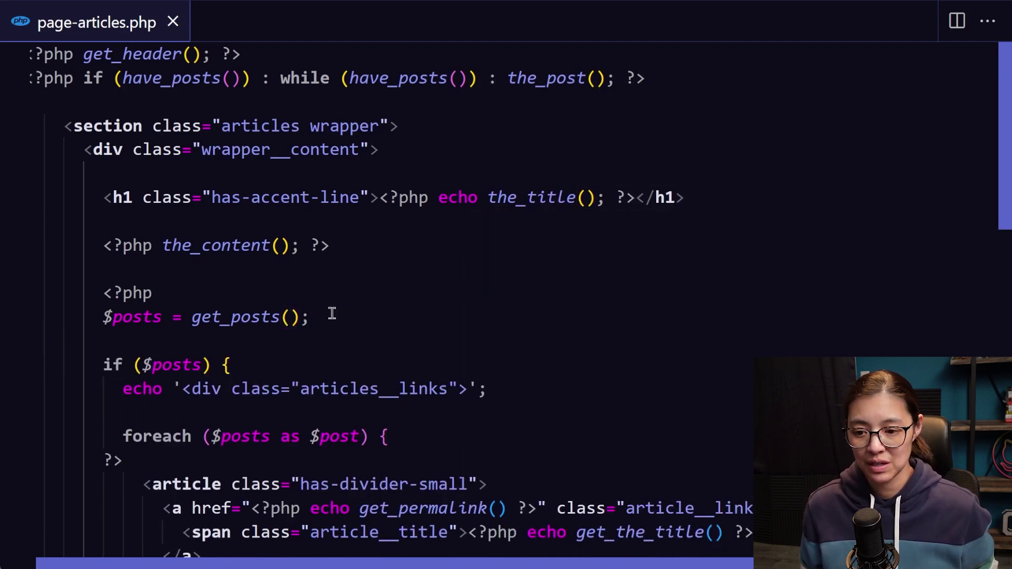
# Step: Browse the My Articles list and read through the Balancing Hobbies and Coding post
pyautogui.press('End')
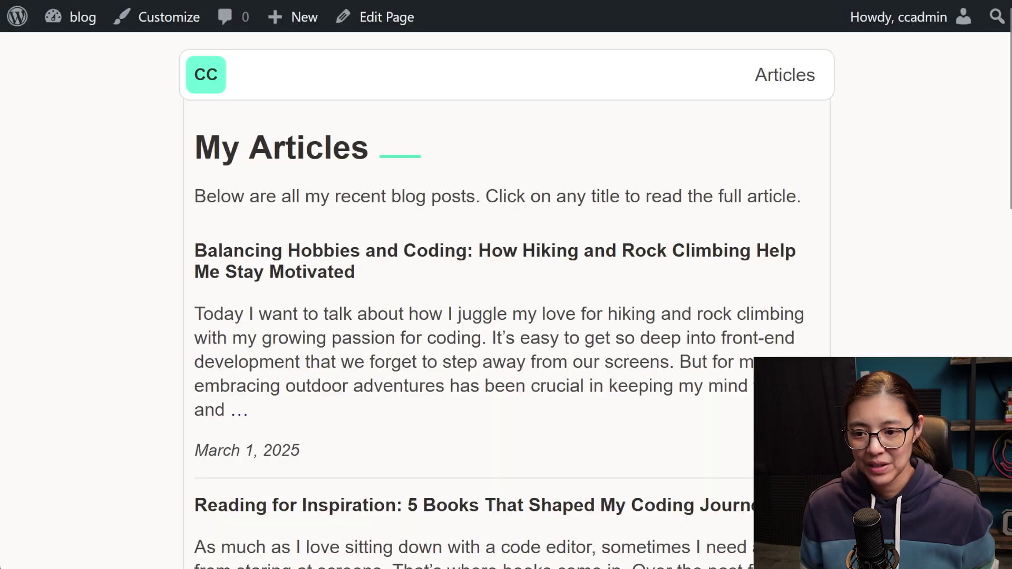
pyautogui.scroll(-15, 119, 405)
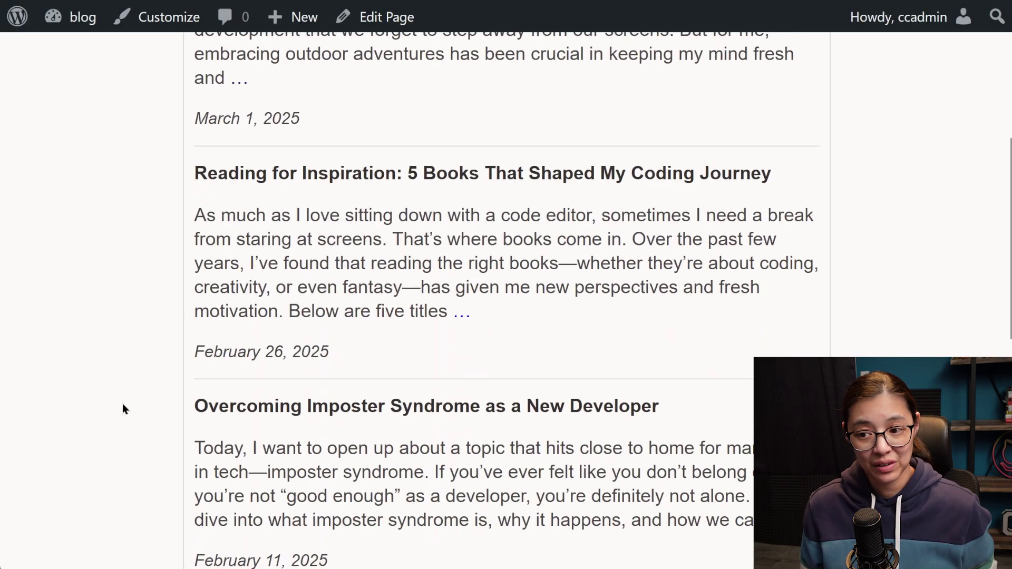
pyautogui.scroll(15, 123, 410)
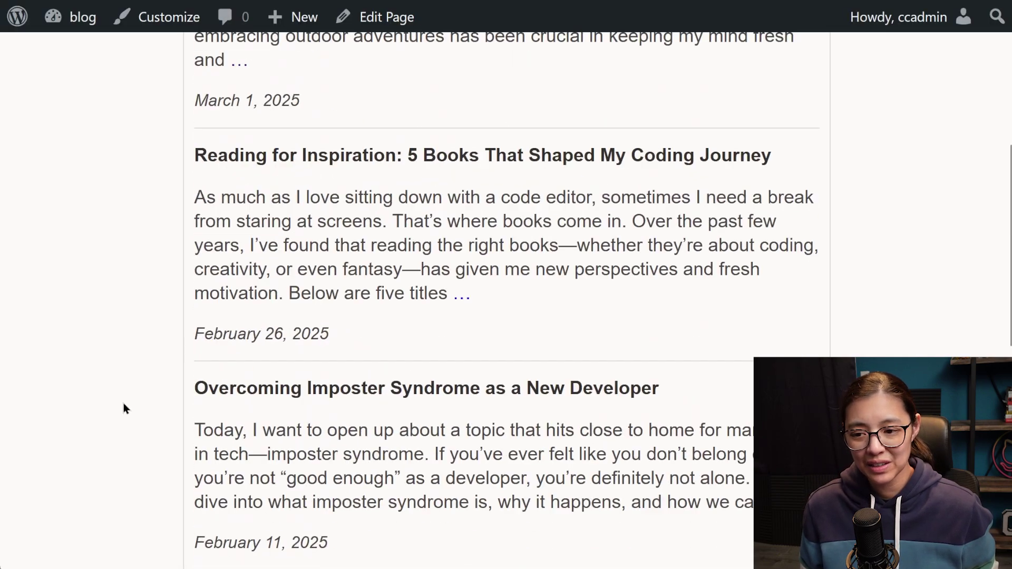
pyautogui.click(262, 255)
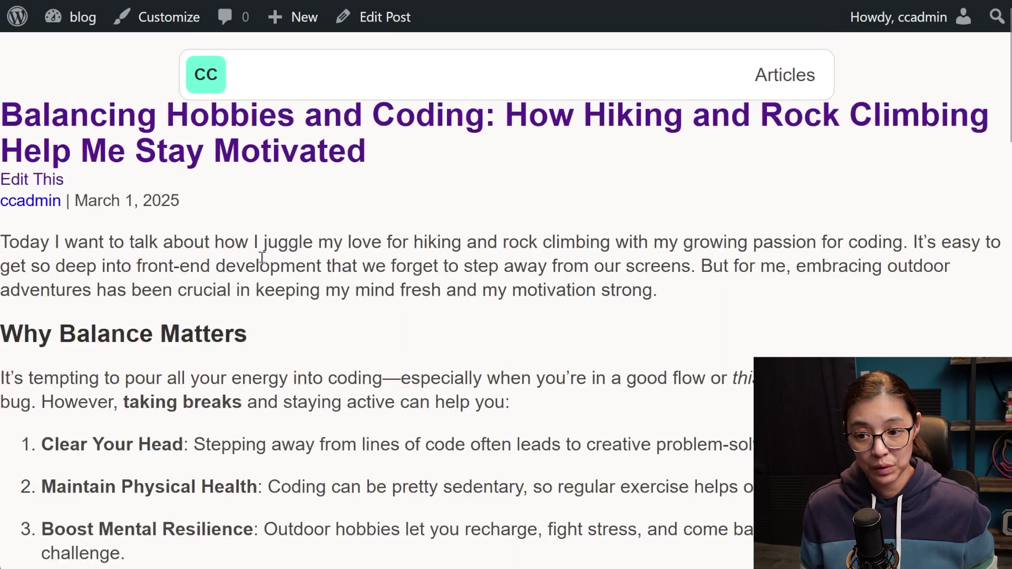
pyautogui.scroll(-10, 296, 334)
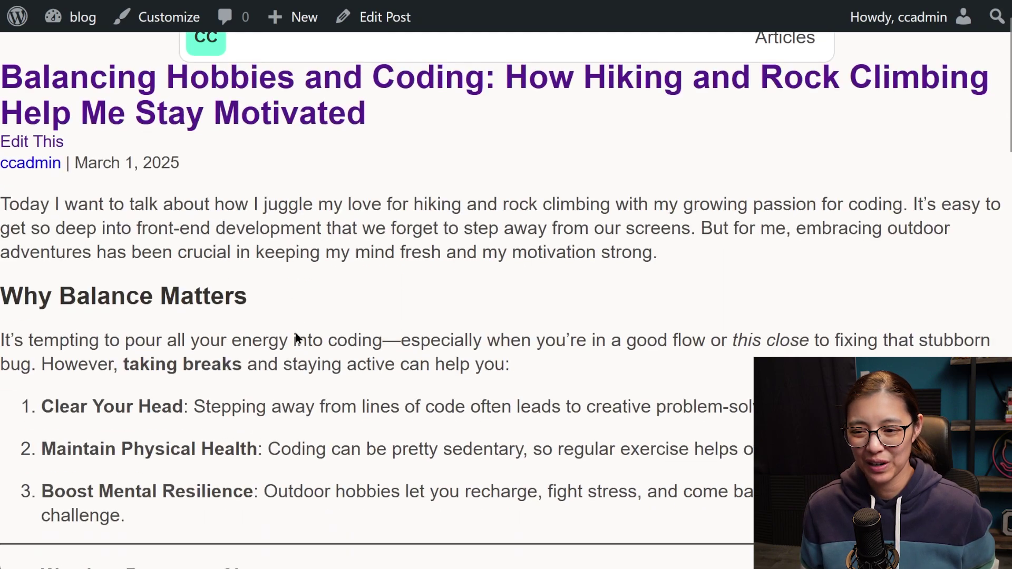
pyautogui.scroll(-8, 295, 333)
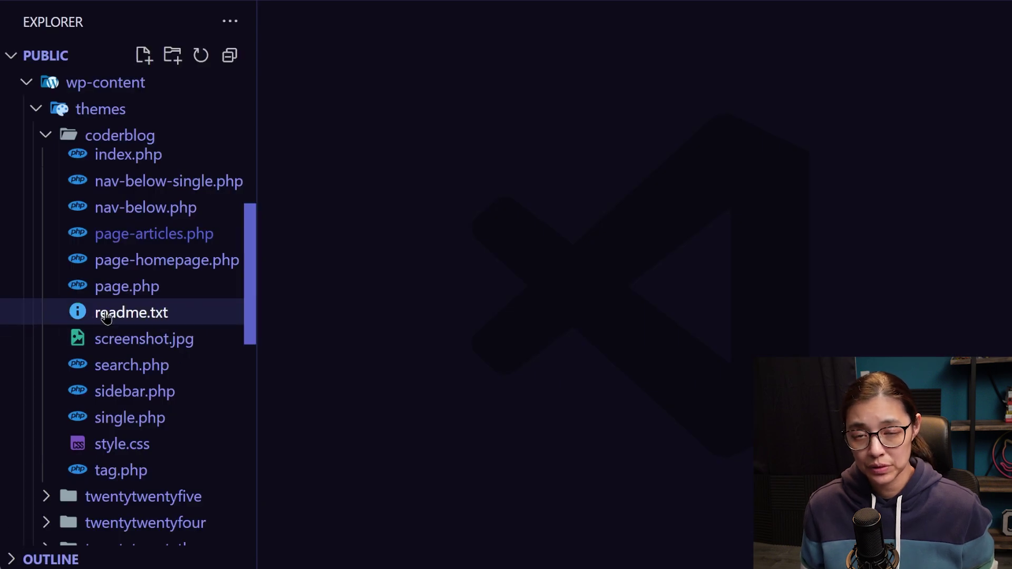
# Step: In single.php, delete the old entry, comments and three-line footer code
pyautogui.scroll(-4, 158, 311)
pyautogui.click(182, 317)
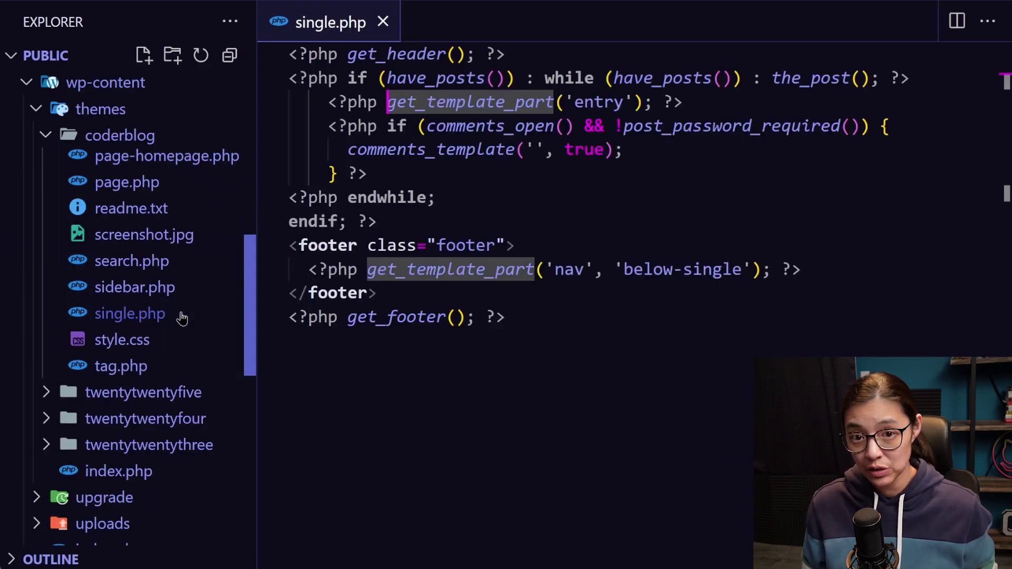
pyautogui.click(430, 300)
pyautogui.hotkey('ctrl', 'b')
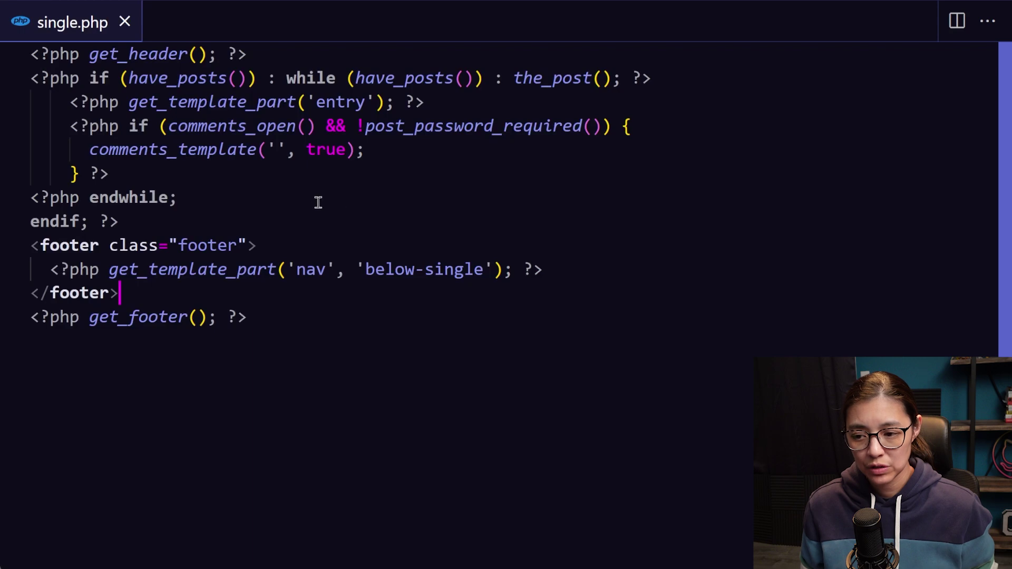
pyautogui.moveTo(70, 102); pyautogui.dragTo(120, 174)
pyautogui.press('BackSpace')
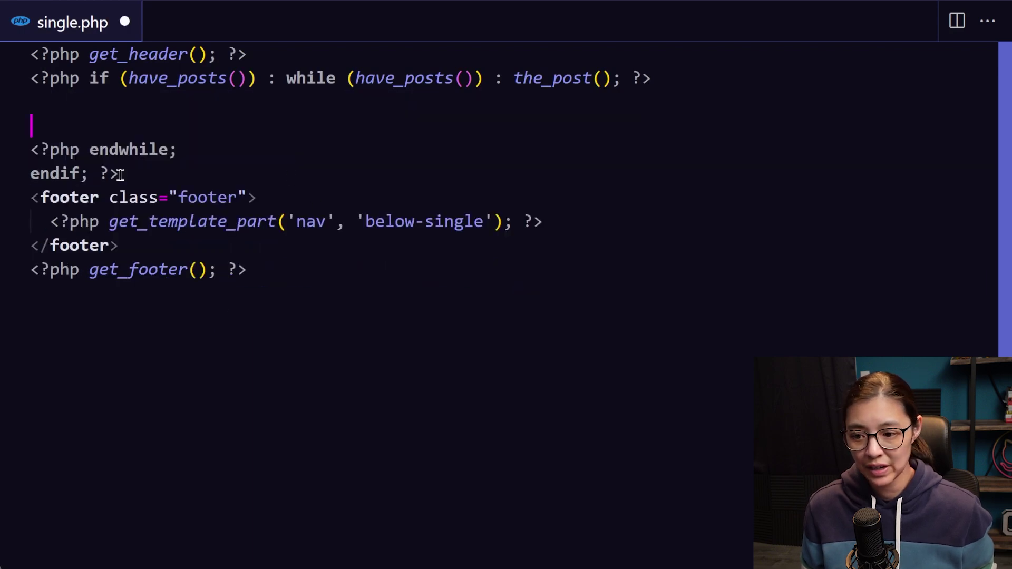
pyautogui.moveTo(42, 197); pyautogui.dragTo(147, 236)
pyautogui.press('BackSpace')
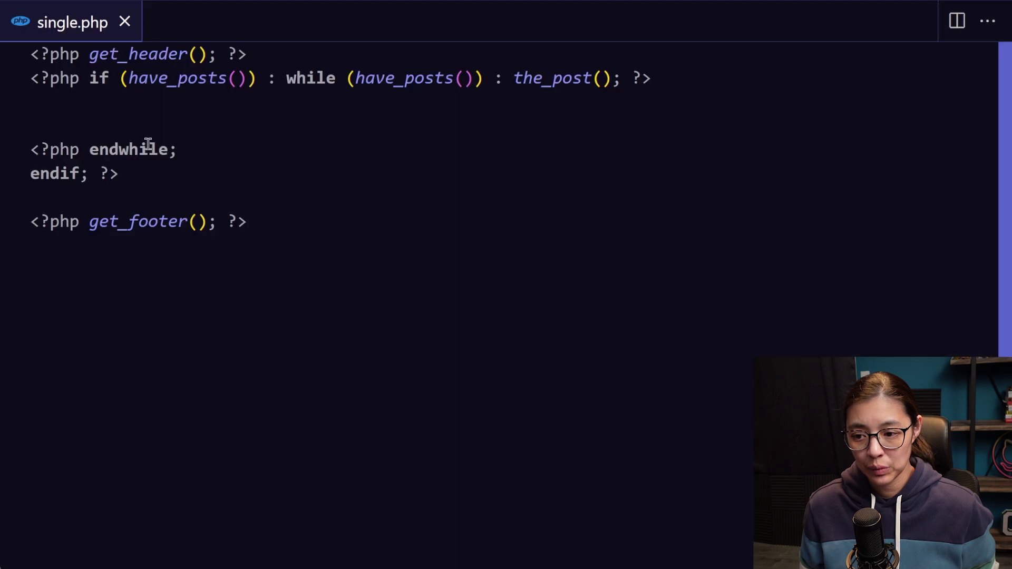
# Step: Paste the static article HTML markup, add its closing div tags, and select the hard-coded image tag
pyautogui.hotkey('ctrl', 'v')
pyautogui.press('Return')
pyautogui.press('Return')
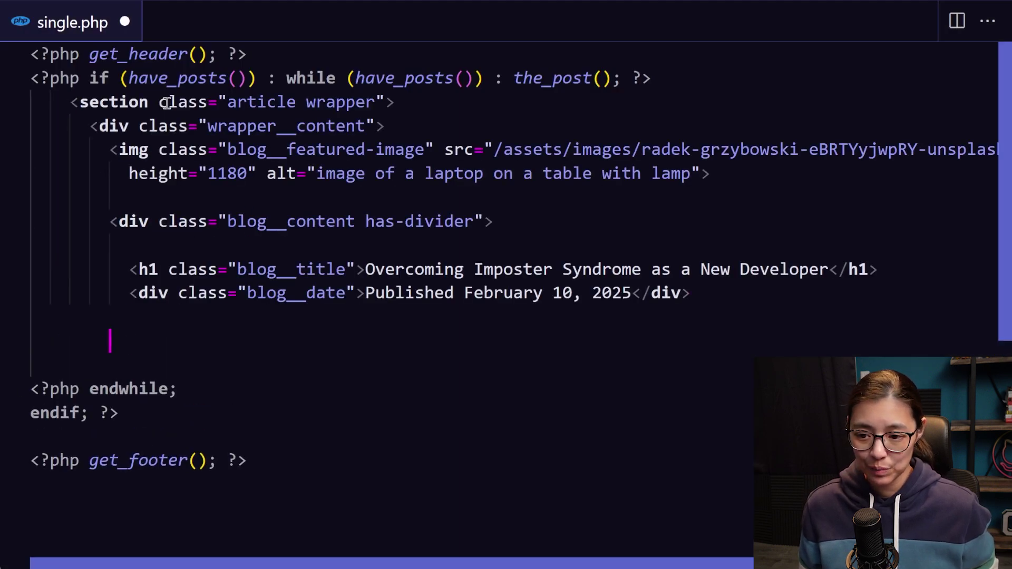
pyautogui.write('</d')
pyautogui.press('Return')
pyautogui.press('Return')
pyautogui.write('<')
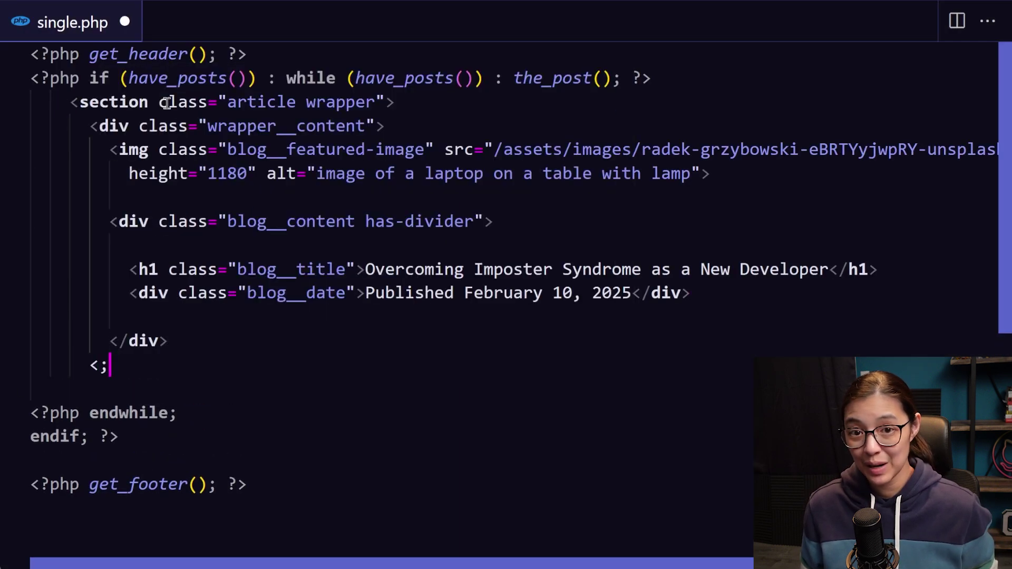
pyautogui.write('/div>')
pyautogui.press('Return')
pyautogui.write('<<')
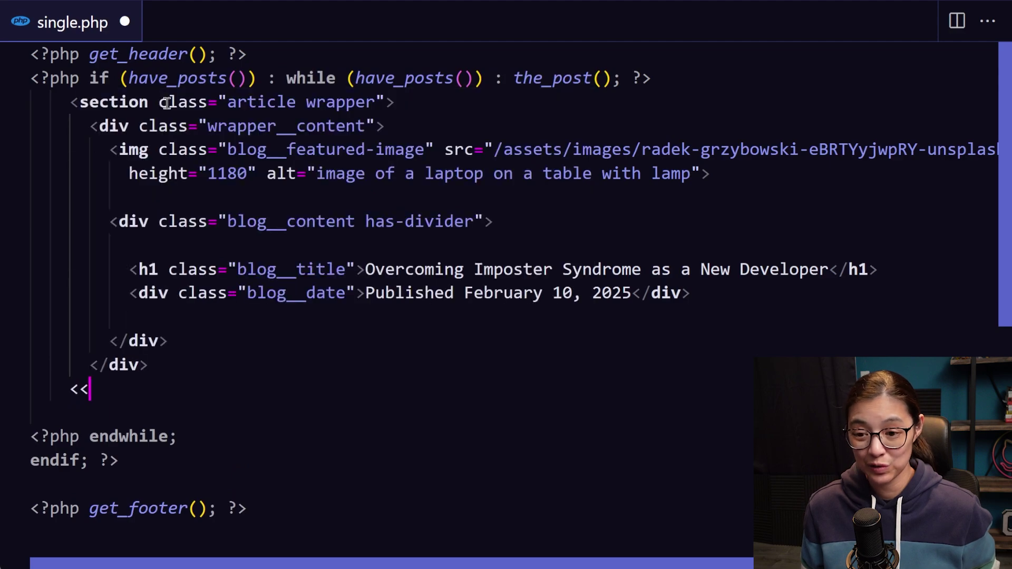
pyautogui.press('BackSpace')
pyautogui.write('/section>')
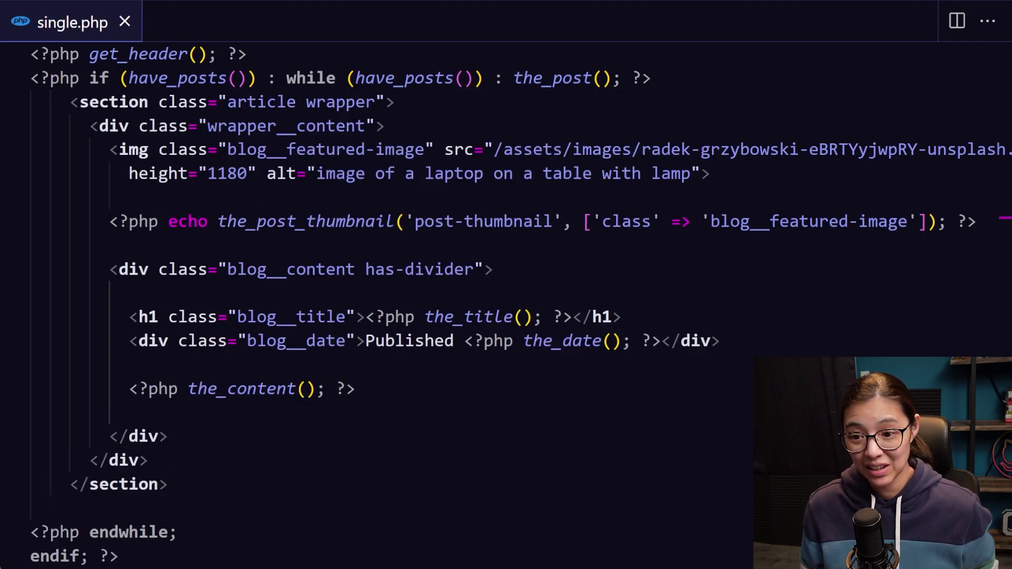
pyautogui.moveTo(714, 171); pyautogui.dragTo(11, 153)
# Step: Delete the hard-coded image tag and check the Balancing Hobbies and Coding post's new layout
pyautogui.press('BackSpace')
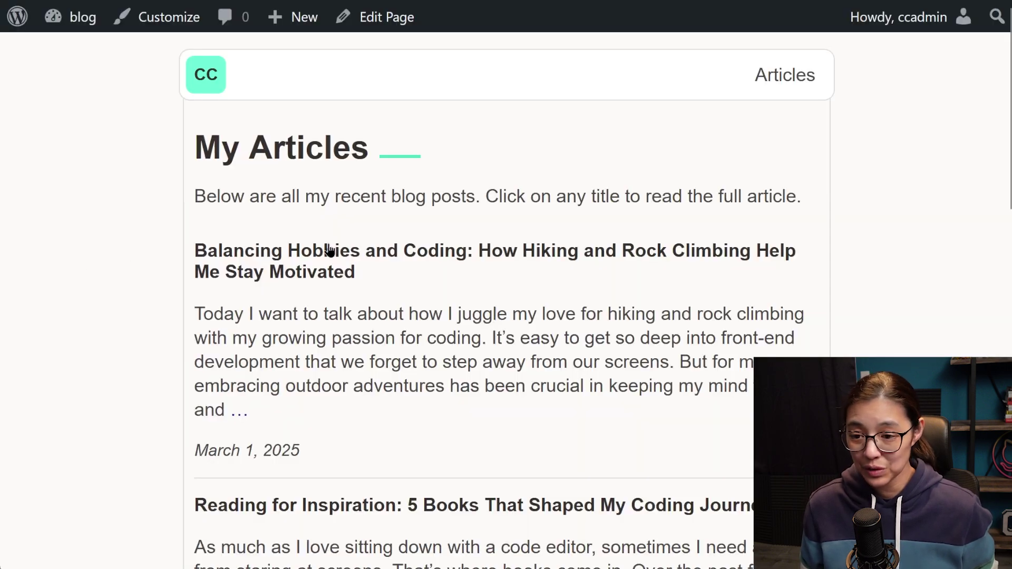
pyautogui.click(336, 271)
pyautogui.scroll(-5, 114, 287)
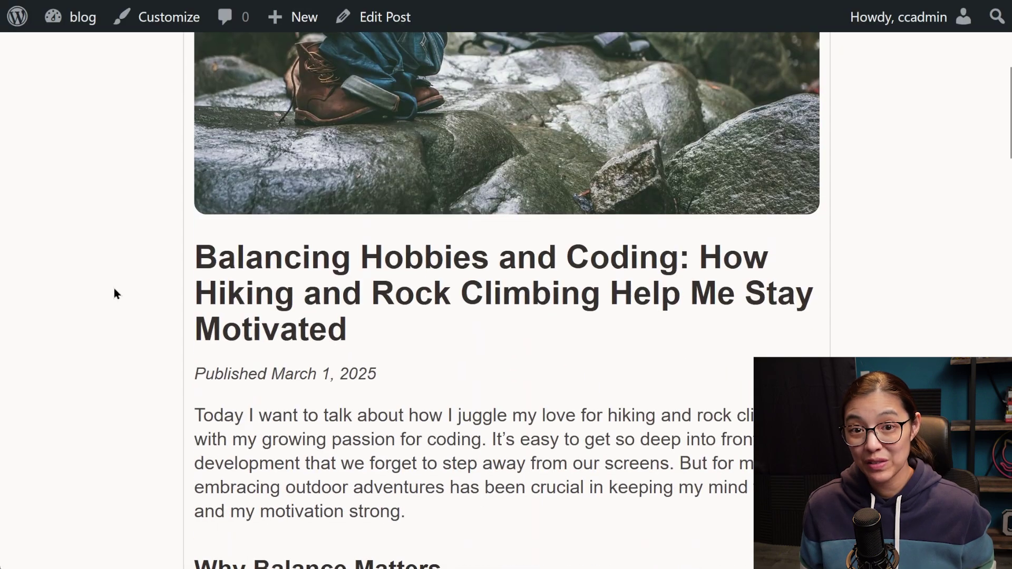
pyautogui.scroll(-8, 114, 288)
pyautogui.hotkey('alt', 'Left')
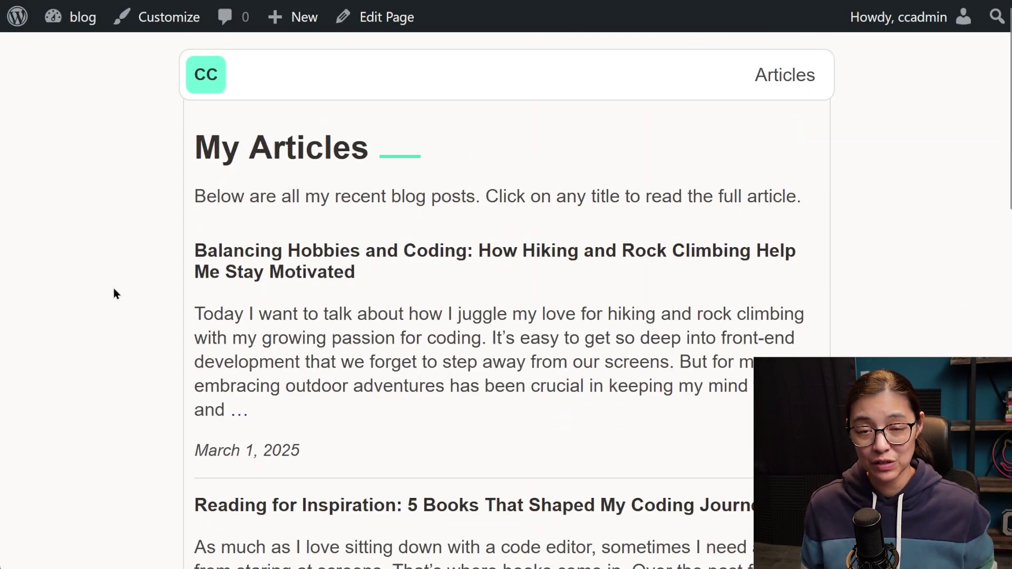
# Step: Open the Reading for Inspiration post from My Articles and scroll through it
pyautogui.scroll(-6, 112, 287)
pyautogui.click(339, 178)
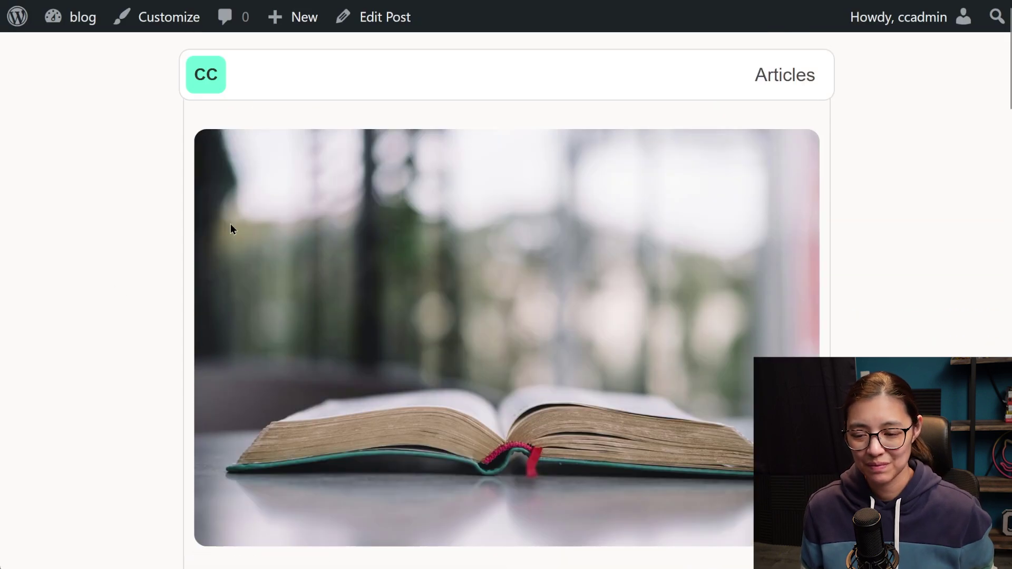
pyautogui.scroll(-15, 109, 292)
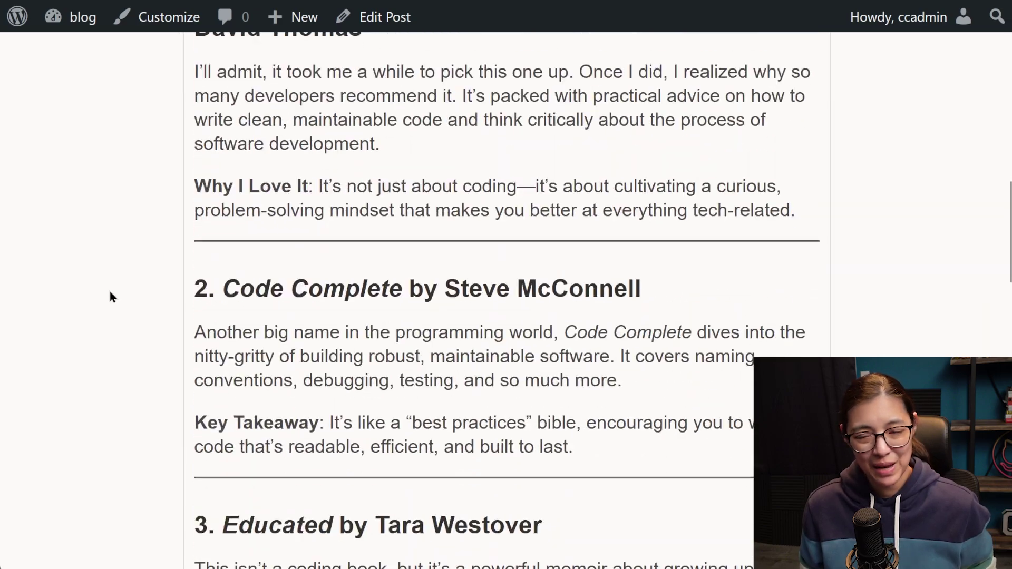
pyautogui.scroll(15, 110, 292)
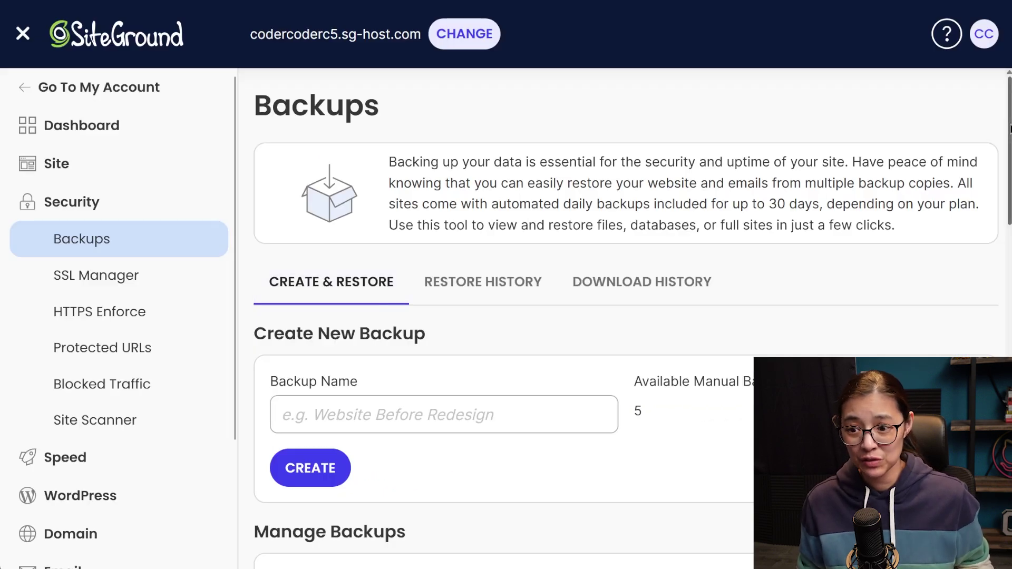
# Step: Scroll to Manage Backups and view the actions for the 06/14 daily backup
pyautogui.moveTo(1009, 129); pyautogui.dragTo(1010, 279)
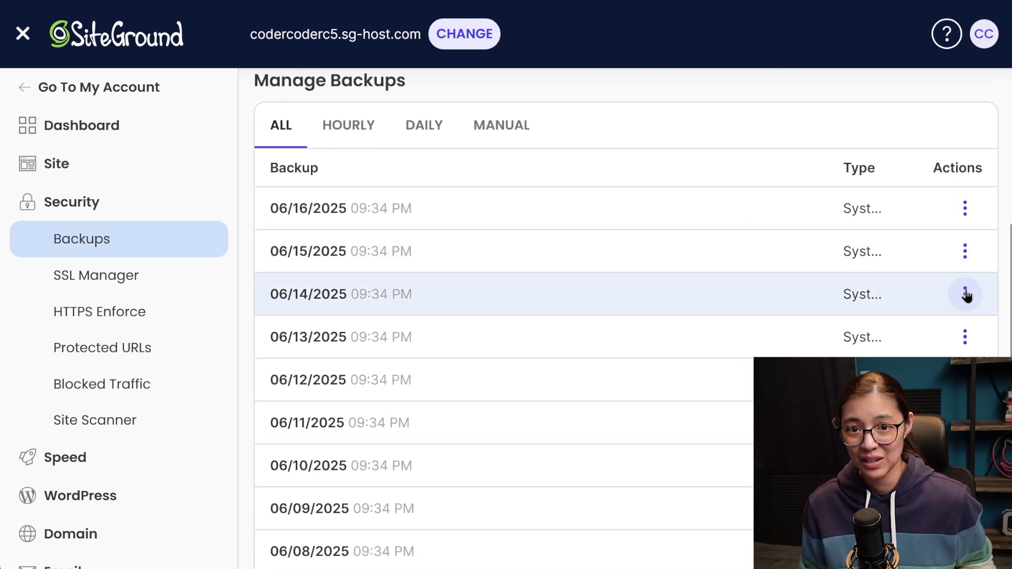
pyautogui.click(965, 294)
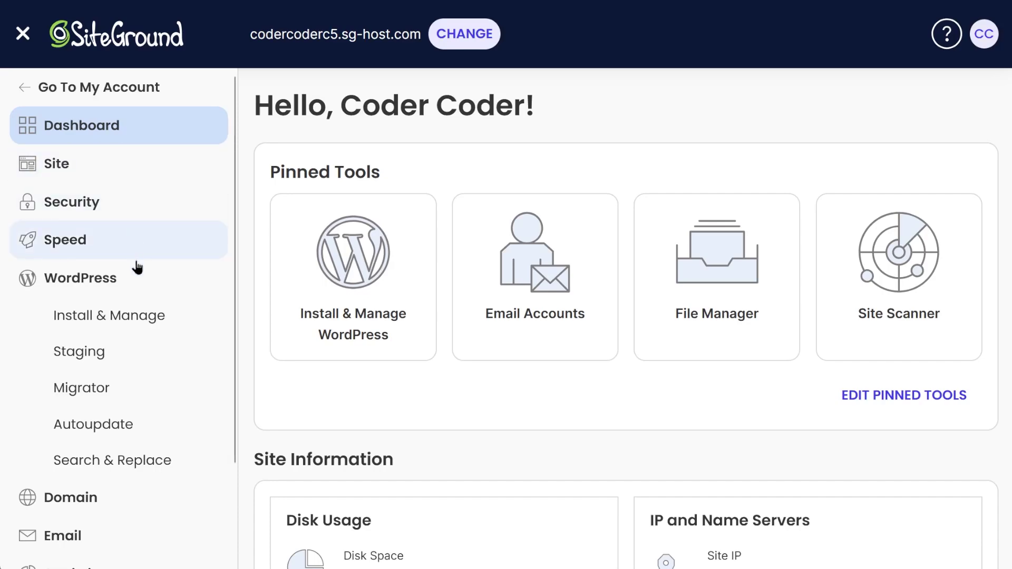
# Step: Turn on automatic plugin updates, keeping major releases at 24 Hours and minor at Immediate, then change sites
pyautogui.click(159, 422)
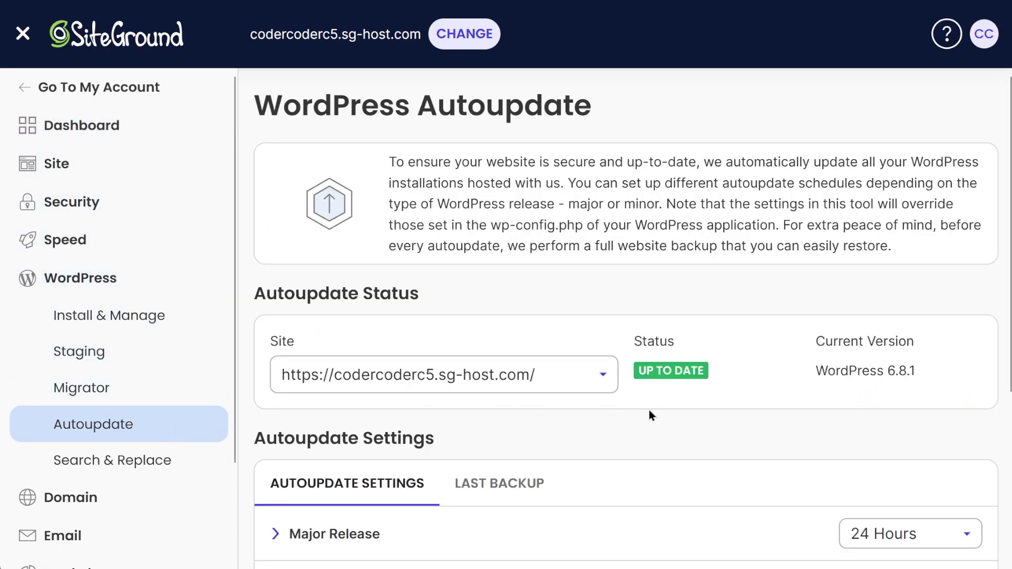
pyautogui.scroll(-5, 1009, 365)
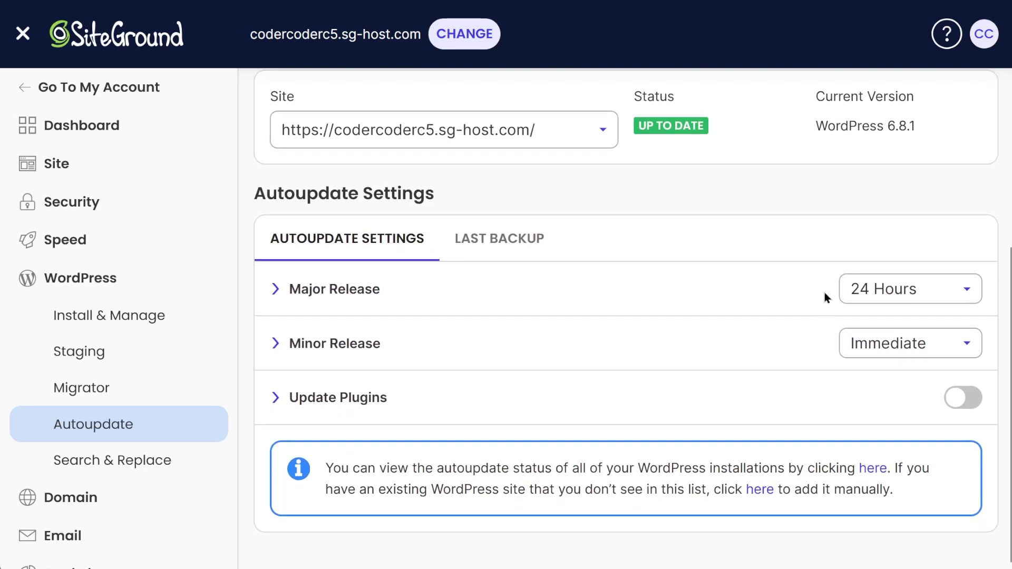
pyautogui.click(858, 297)
pyautogui.click(831, 293)
pyautogui.click(852, 350)
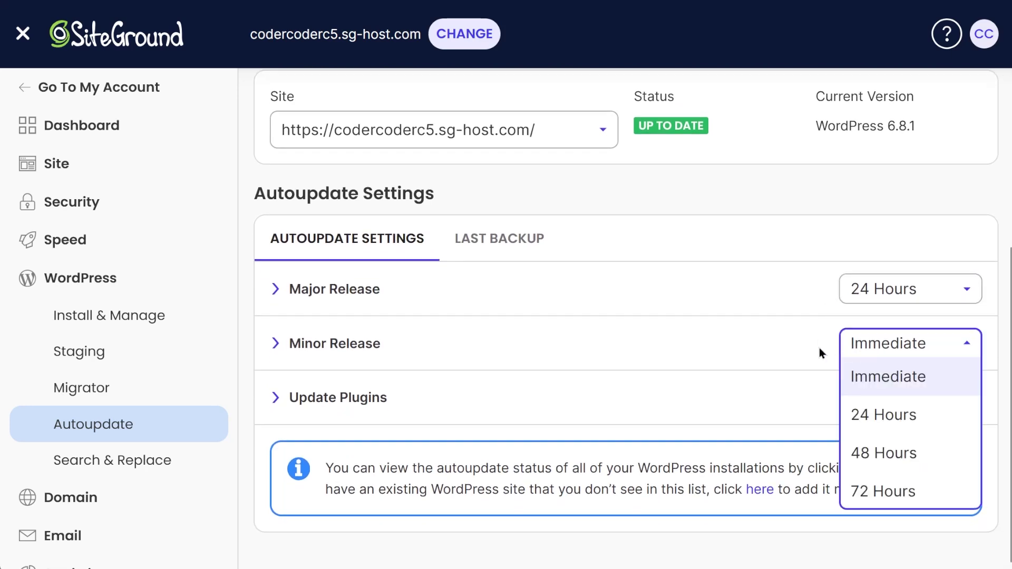
pyautogui.click(819, 349)
pyautogui.click(958, 403)
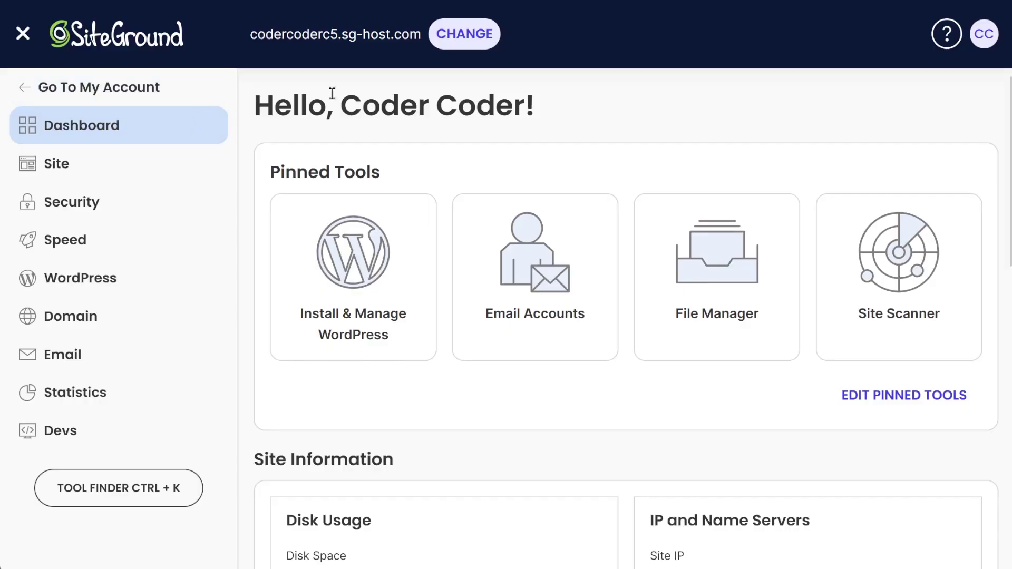
pyautogui.click(470, 46)
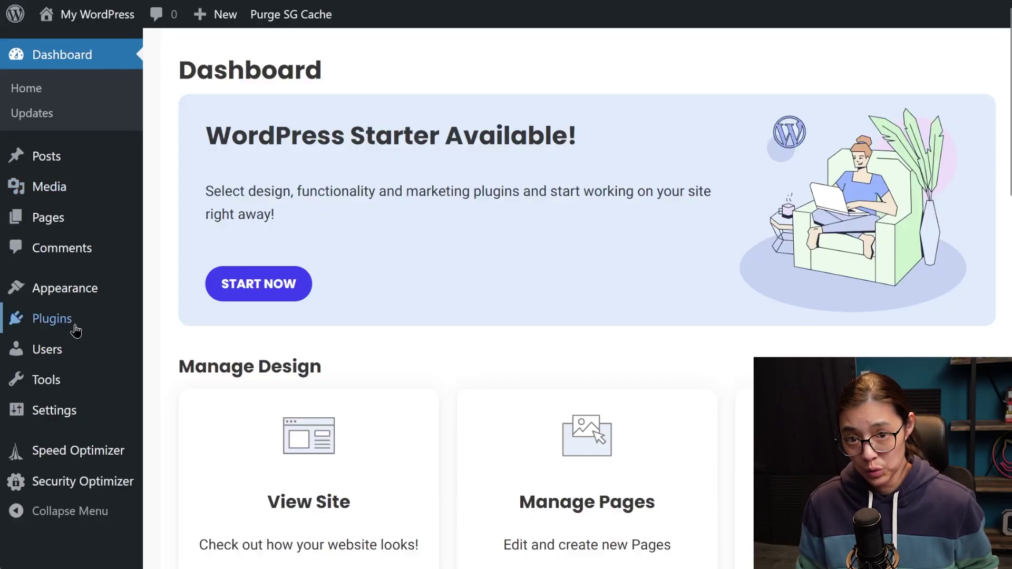
# Step: Activate the WPvivid Backup plugin on the live site
pyautogui.click(76, 328)
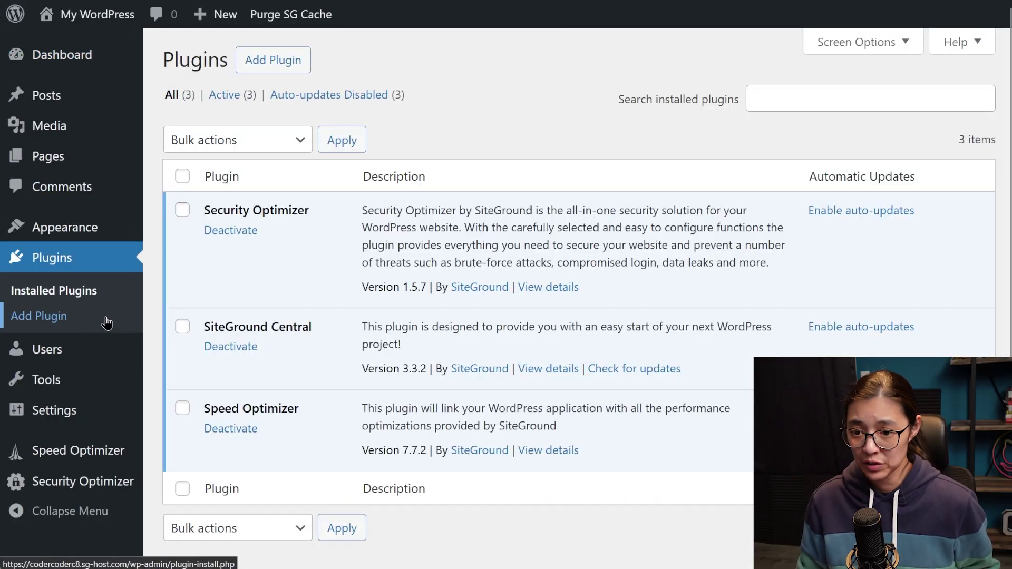
pyautogui.click(301, 73)
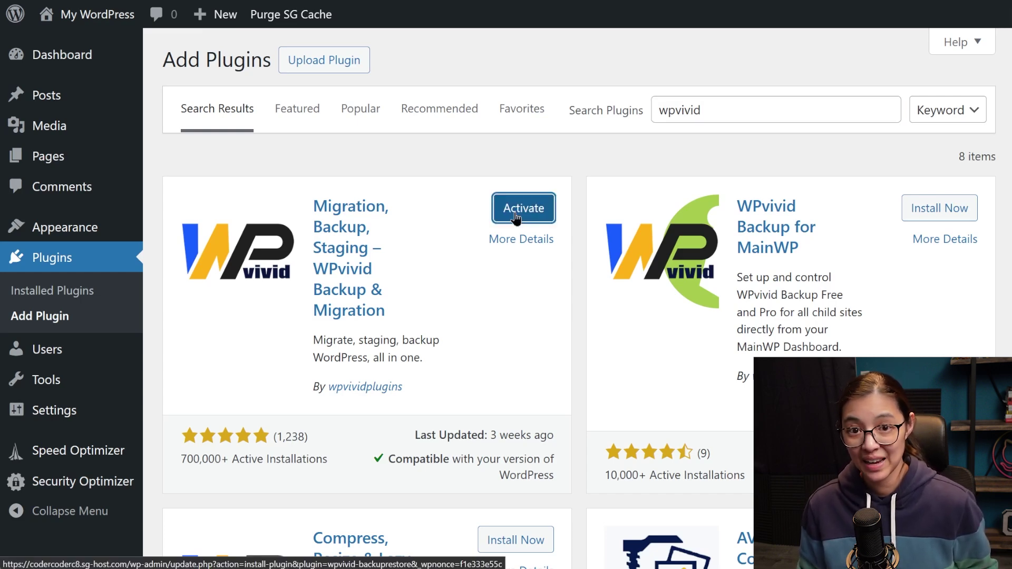
pyautogui.click(516, 213)
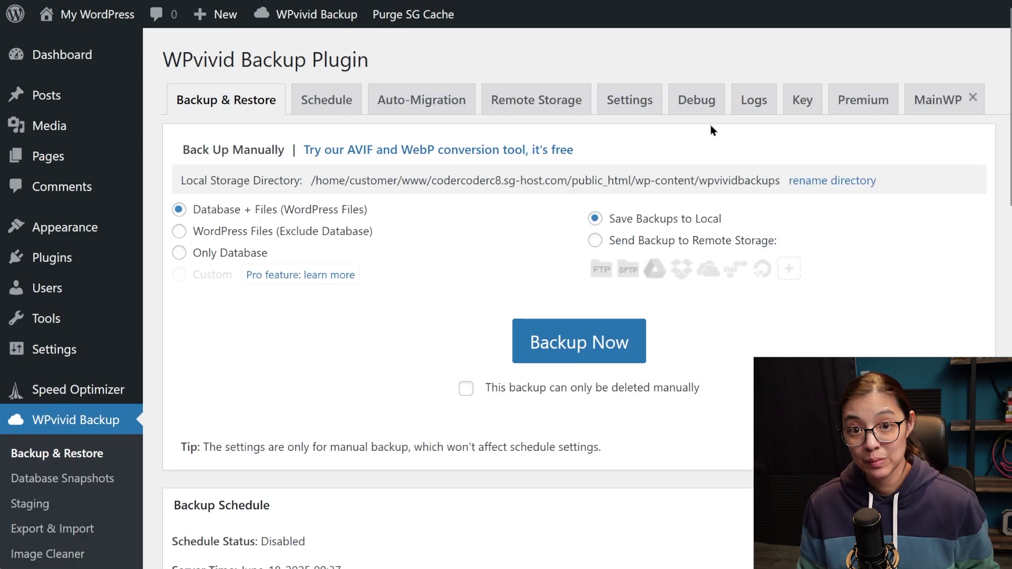
# Step: Generate an 8-hour WPvivid migration key and select it
pyautogui.click(800, 108)
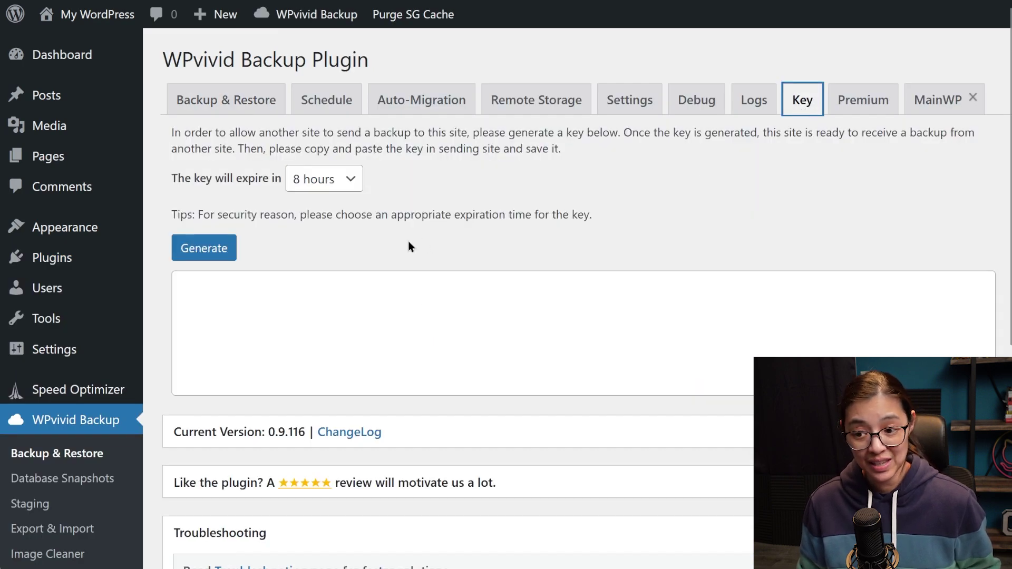
pyautogui.click(216, 252)
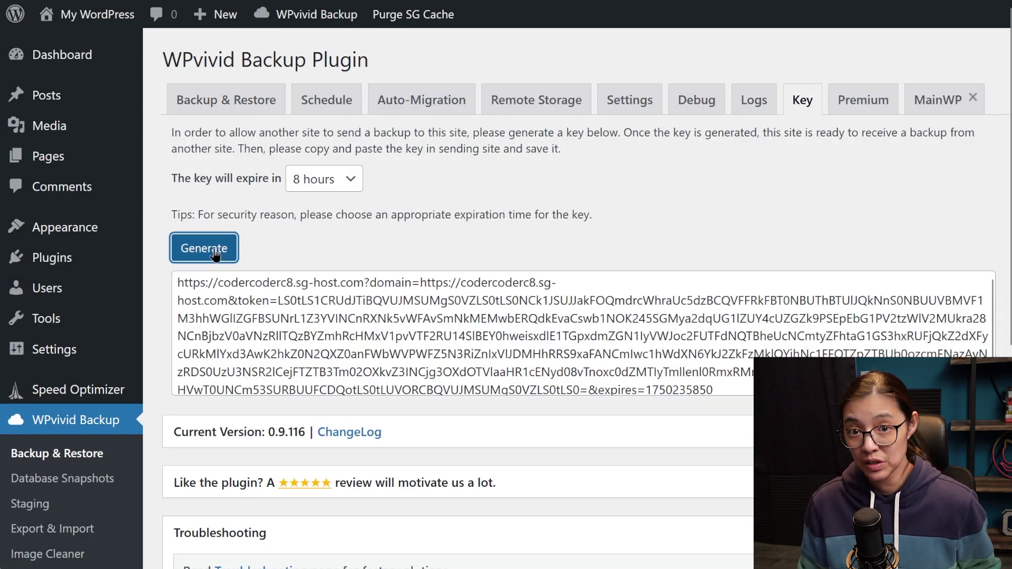
pyautogui.click(206, 295)
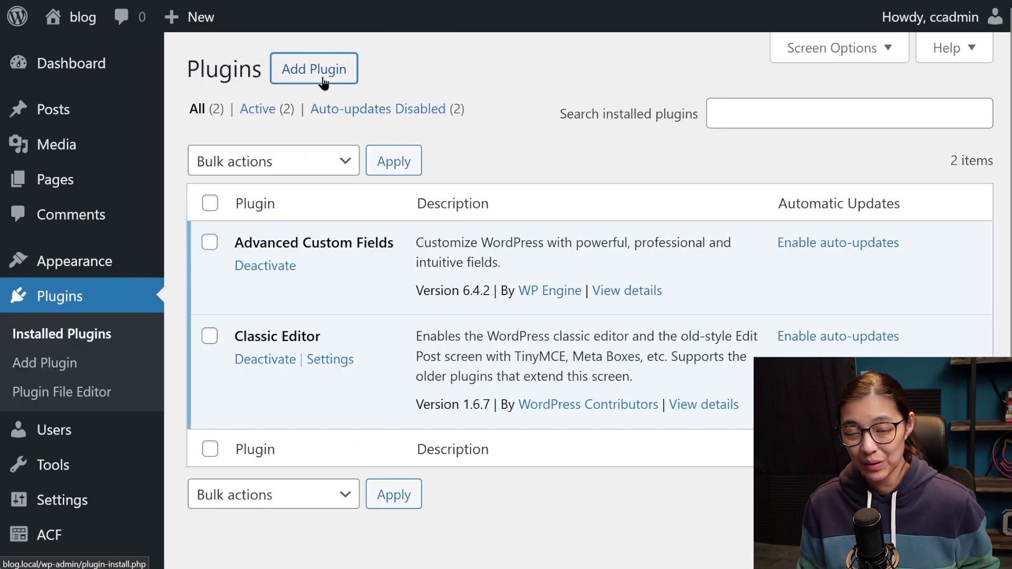
# Step: Search the local site's plugins for 'wpvivid', then install and activate WPvivid Backup & Migration
pyautogui.click(321, 70)
pyautogui.write('wpv')
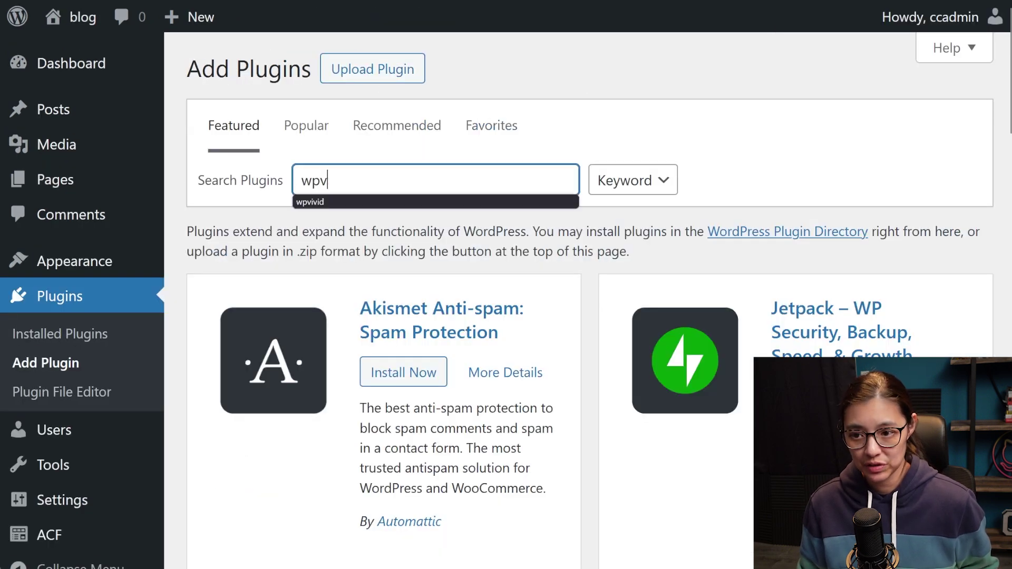
pyautogui.write('ivid')
pyautogui.scroll(-2, 579, 84)
pyautogui.click(424, 276)
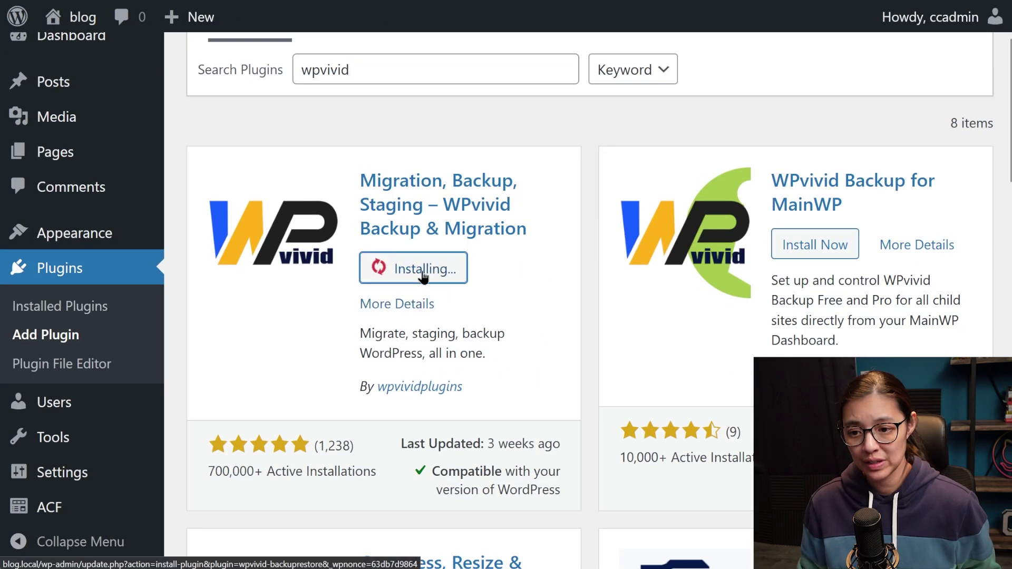
pyautogui.click(409, 284)
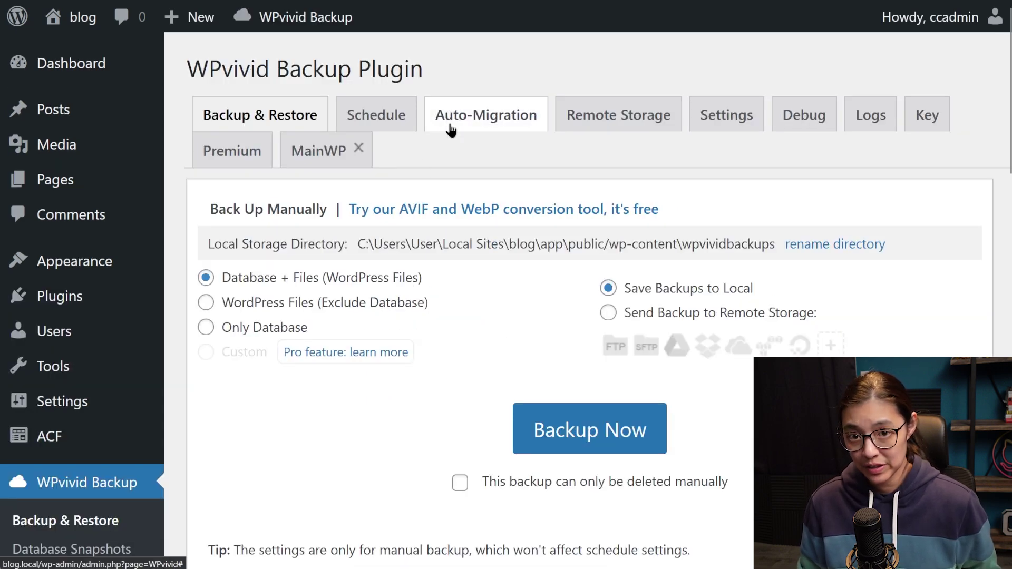
# Step: Paste the live site's migration key into WPvivid Auto-Migration, save it, and clone and transfer the site
pyautogui.click(450, 129)
pyautogui.click(428, 278)
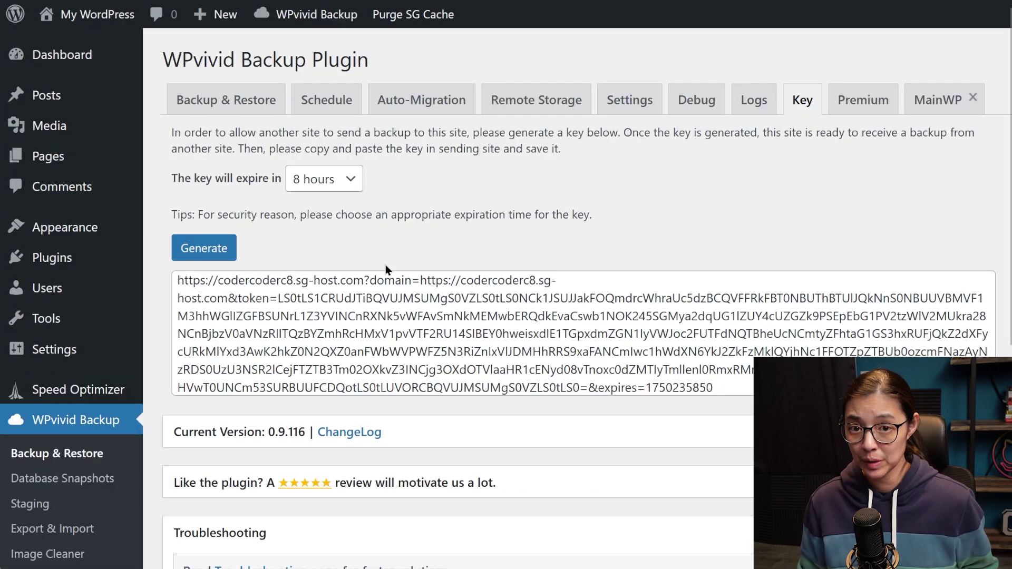
pyautogui.hotkey('ctrl', 'a')
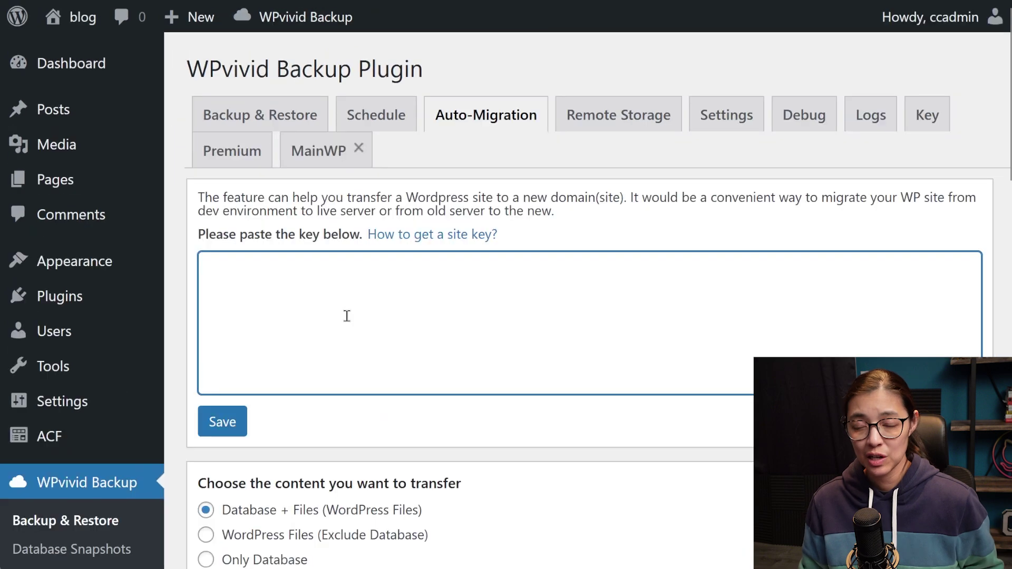
pyautogui.hotkey('ctrl', 'v')
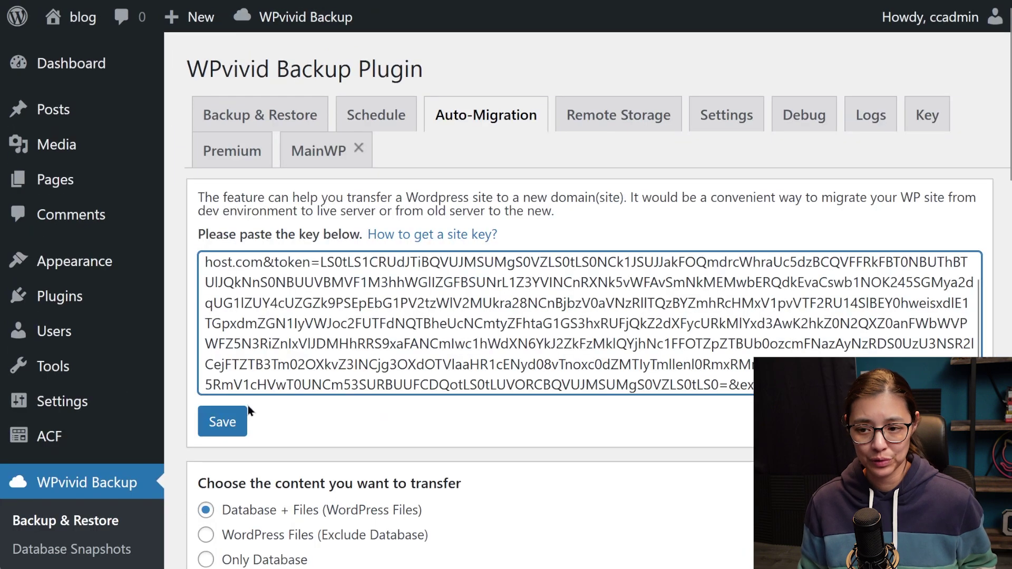
pyautogui.click(240, 415)
pyautogui.scroll(-8, 526, 393)
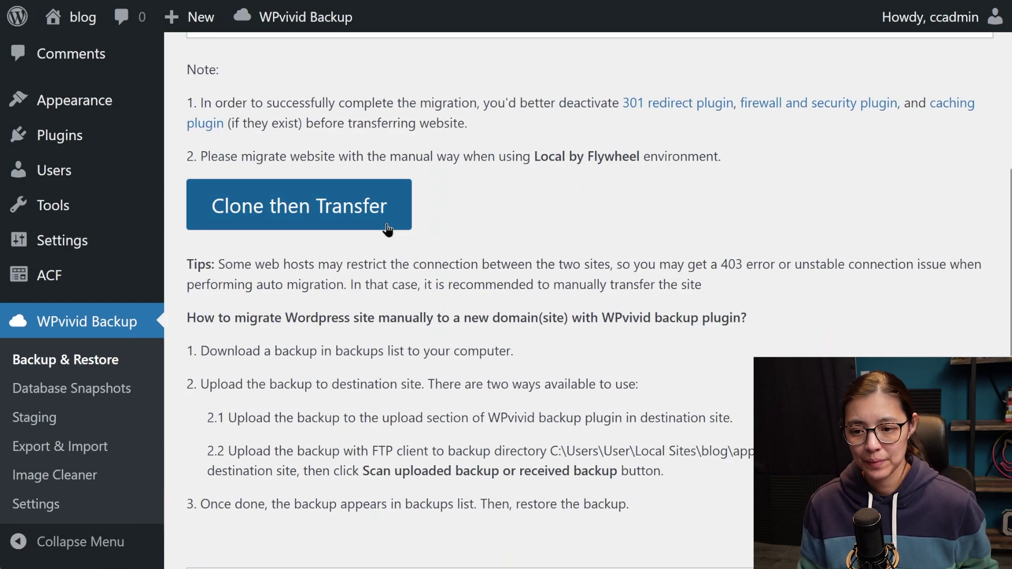
pyautogui.click(387, 230)
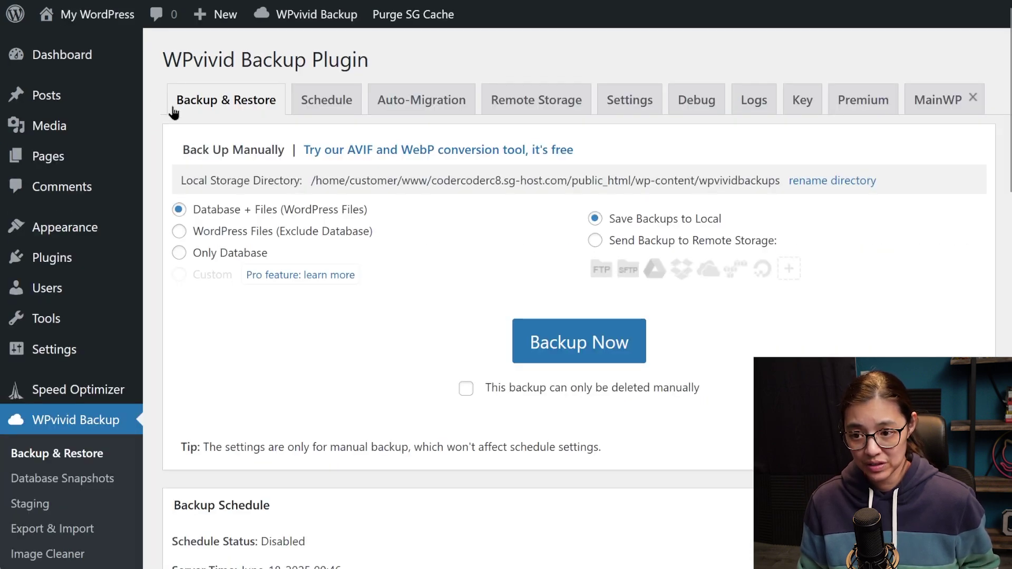
# Step: Restore the received Jun-18-2025 00:41 migration backup on the live site and confirm
pyautogui.scroll(-15, 248, 124)
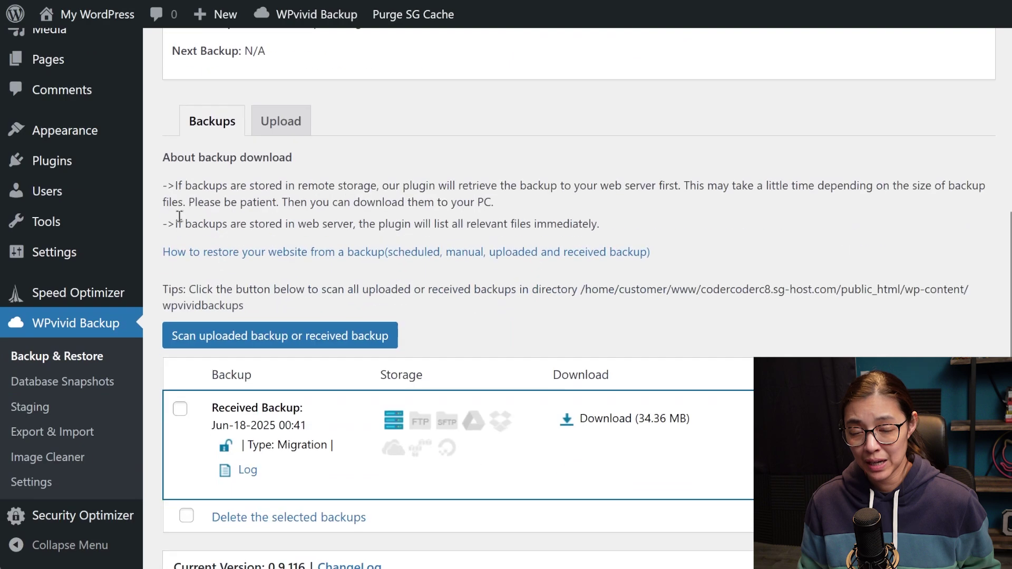
pyautogui.scroll(-2, 304, 186)
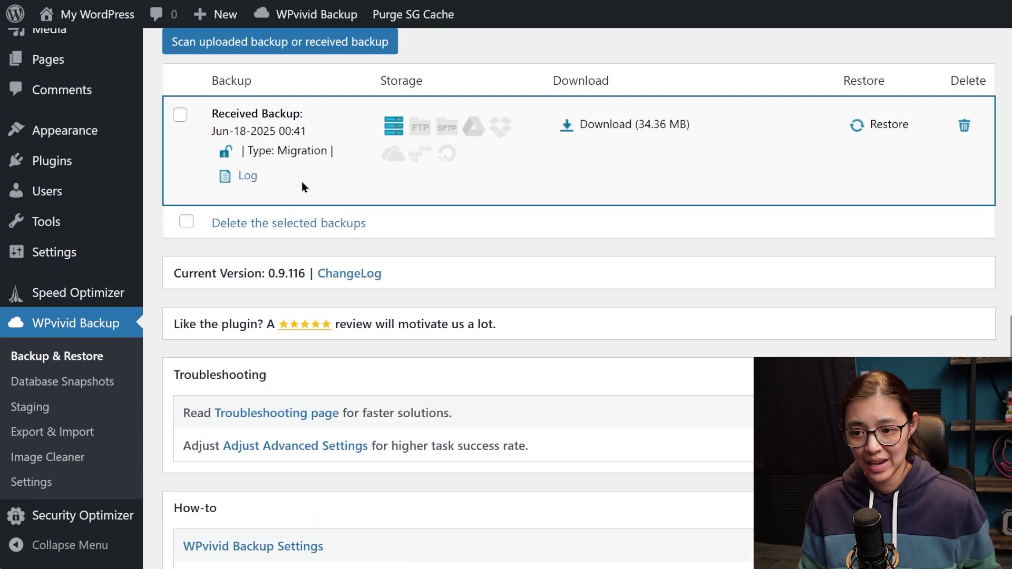
pyautogui.click(884, 126)
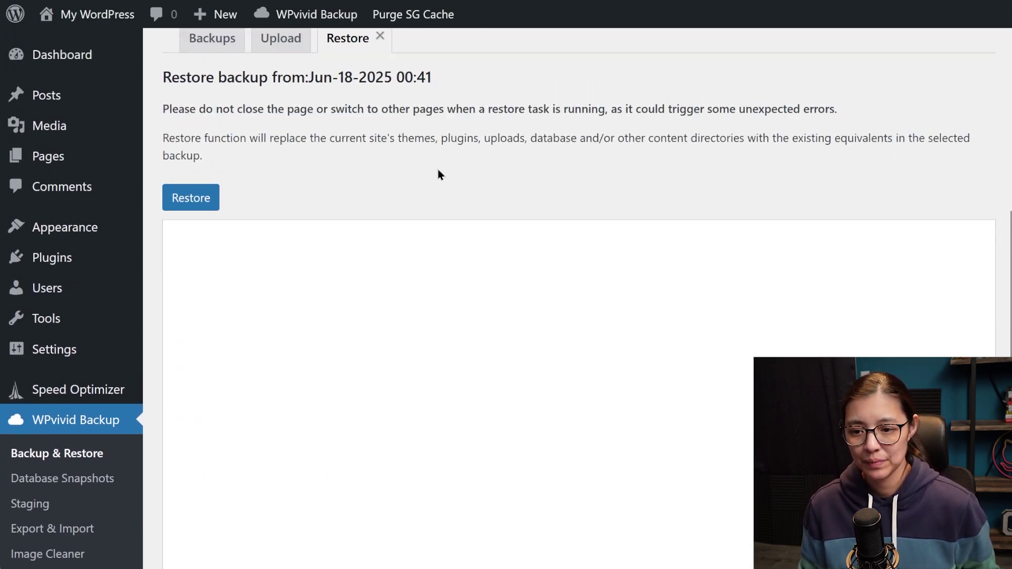
pyautogui.click(205, 201)
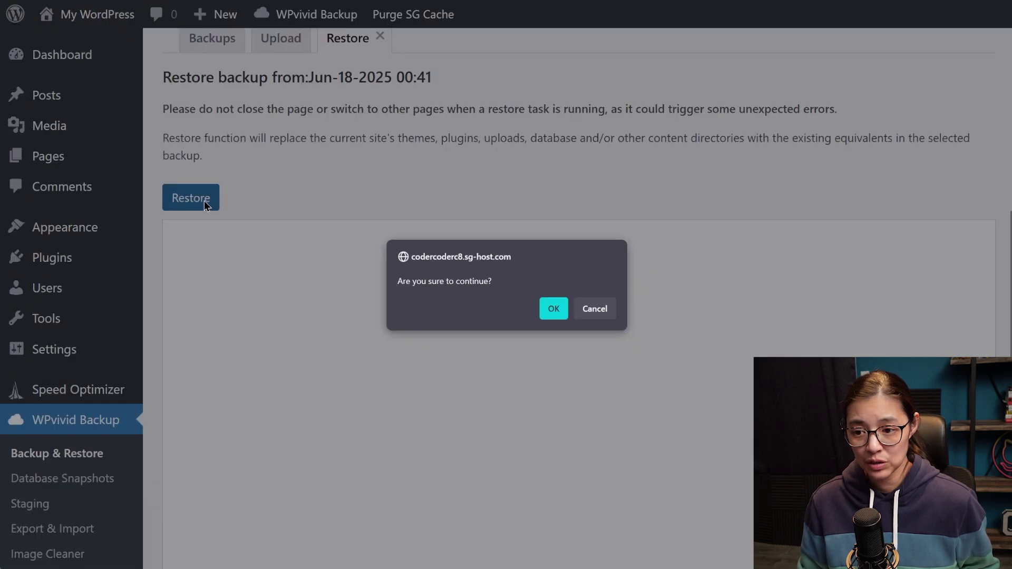
pyautogui.click(548, 310)
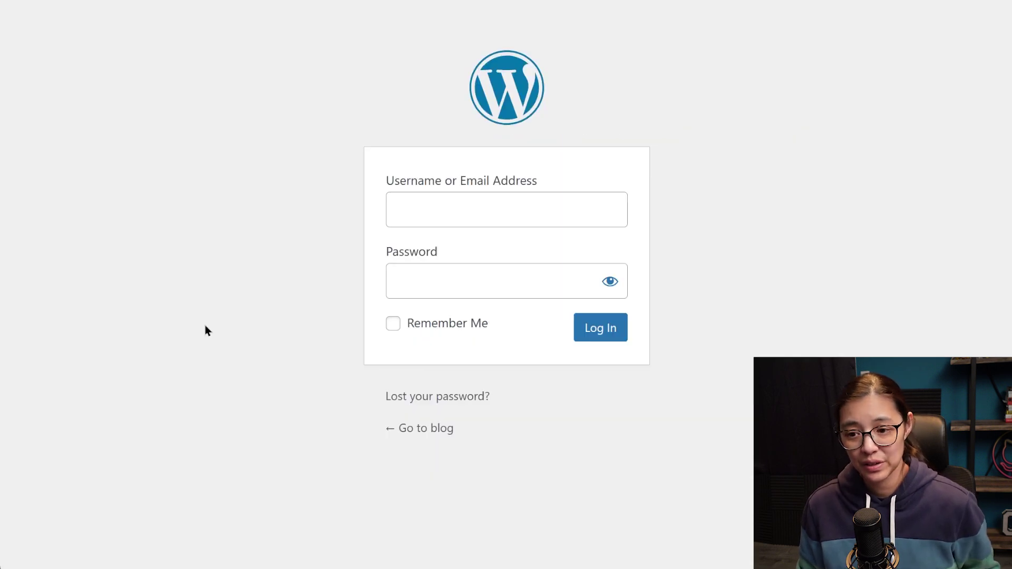
# Step: Log in to the live site with the admin username and password and dismiss the Migration complete notice
pyautogui.write('ccadmin')
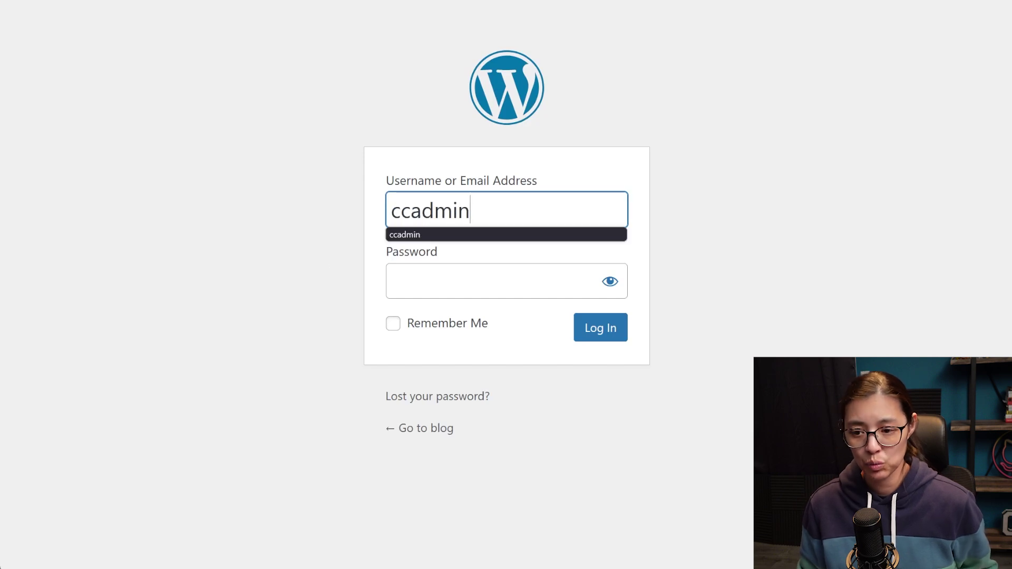
pyautogui.press('Tab')
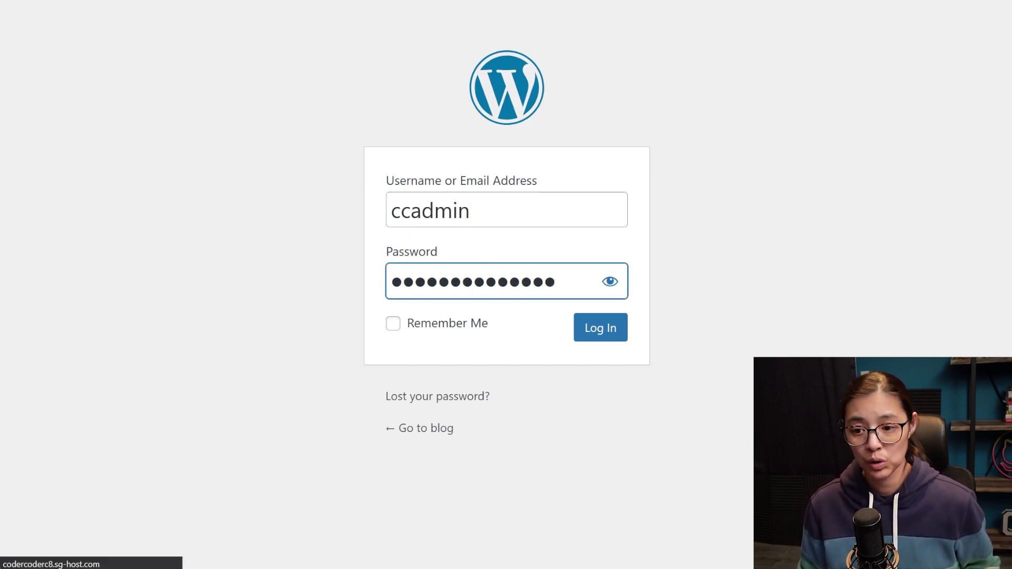
pyautogui.press('Return')
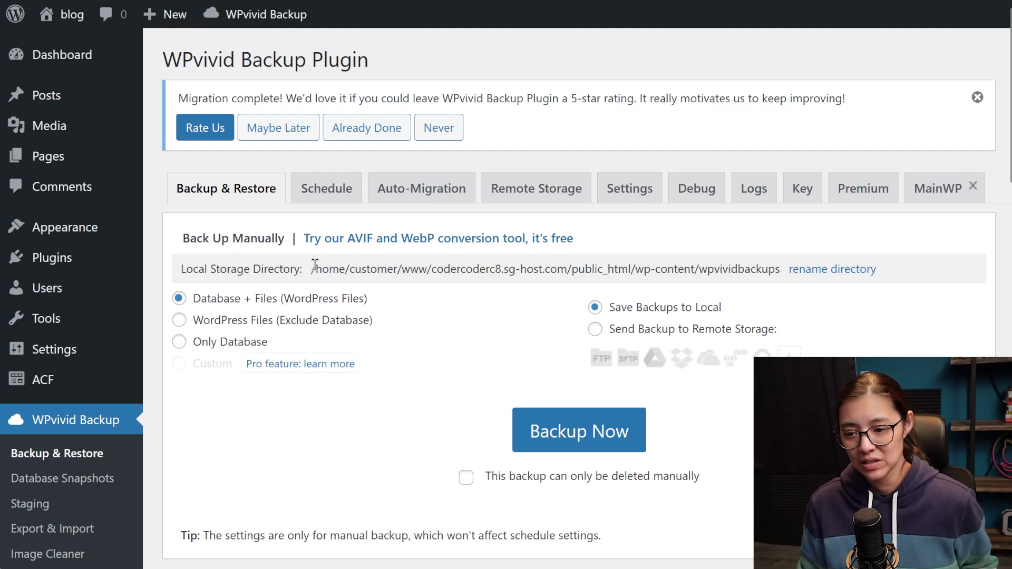
pyautogui.click(969, 102)
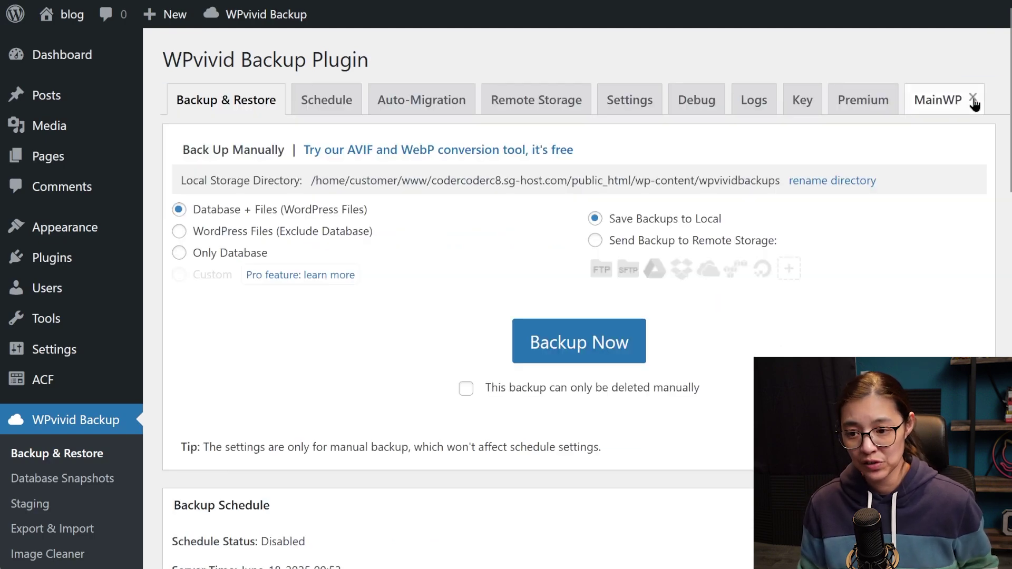
# Step: Browse the CoderCoder homepage and read the Balancing Hobbies and Coding post
pyautogui.scroll(-3, 178, 356)
pyautogui.scroll(3, 179, 361)
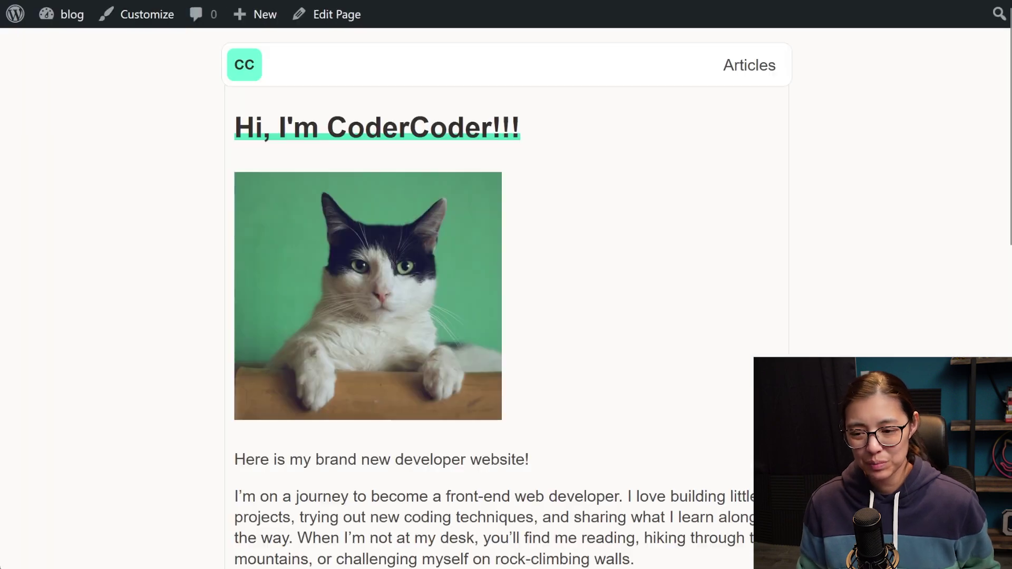
pyautogui.scroll(-10, 134, 213)
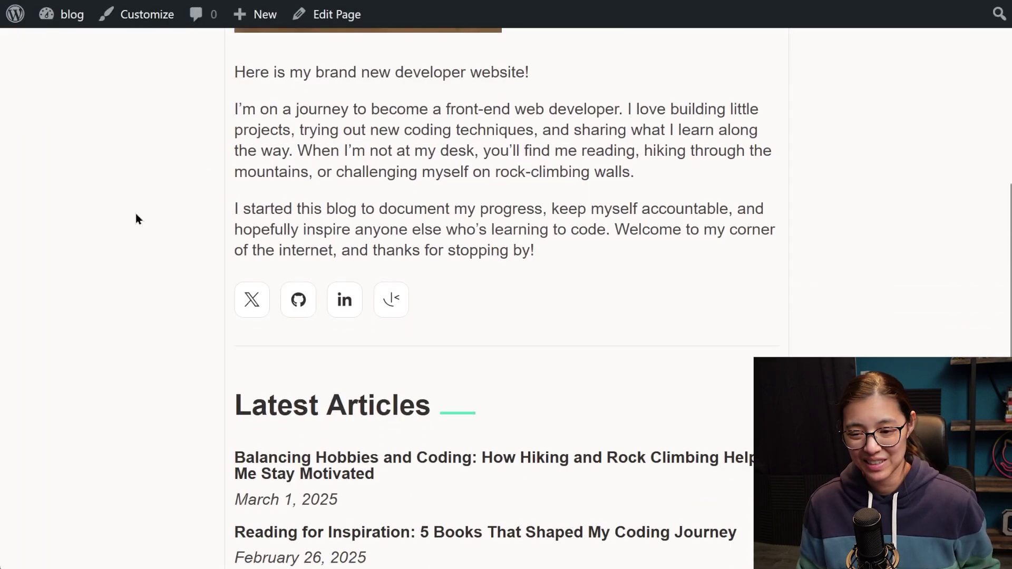
pyautogui.scroll(-1, 135, 213)
pyautogui.scroll(8, 135, 213)
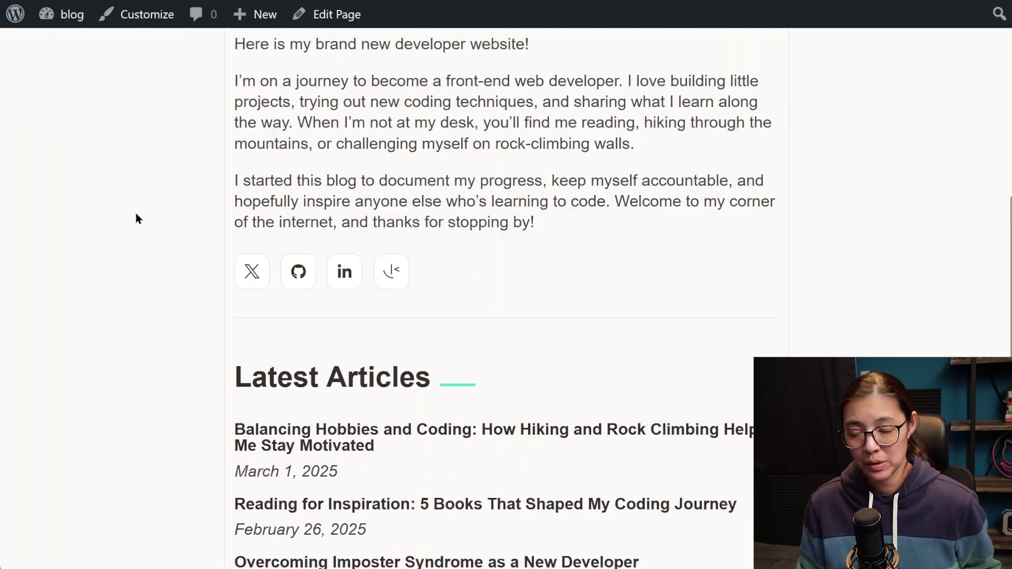
pyautogui.scroll(-8, 194, 210)
pyautogui.click(260, 162)
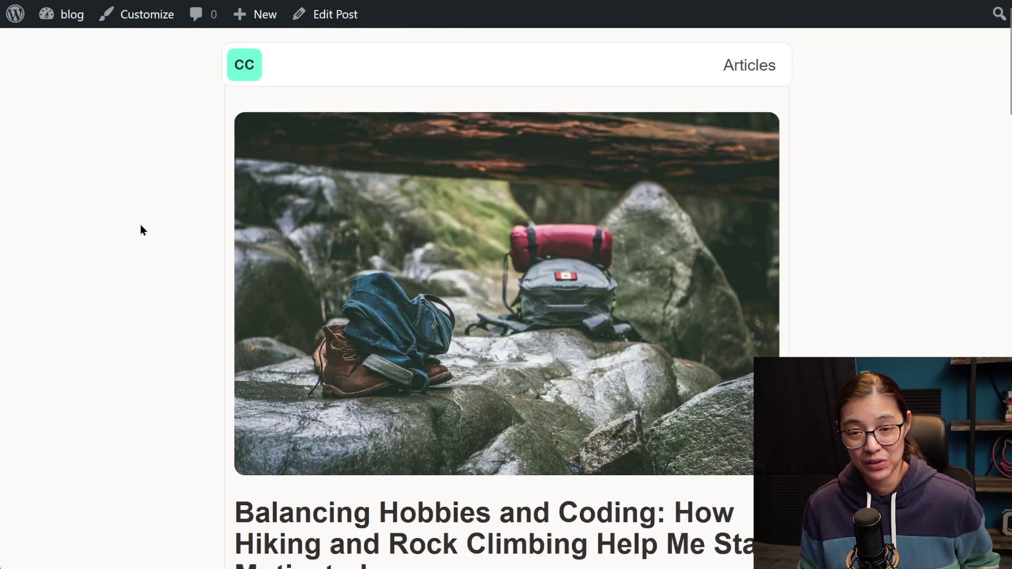
pyautogui.scroll(-10, 140, 227)
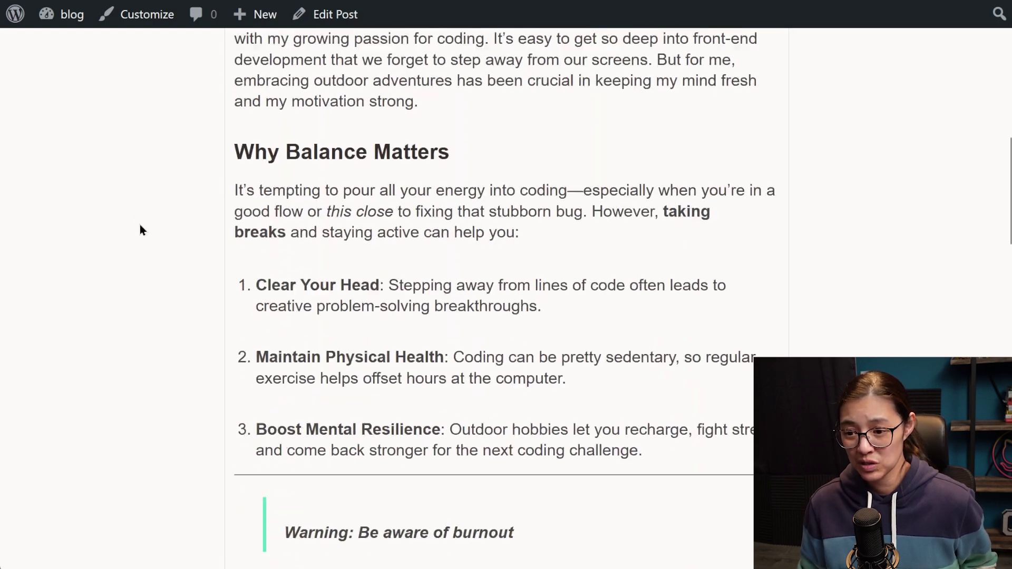
pyautogui.scroll(-12, 141, 226)
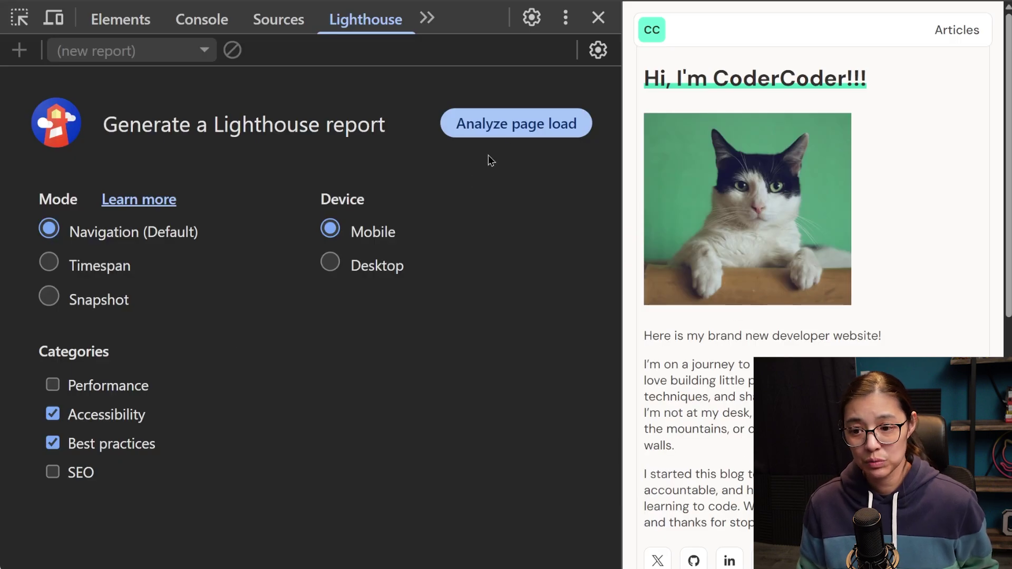
# Step: Run a mobile Lighthouse audit of Accessibility and Best practices on codercoderc8.sg-host.com
pyautogui.click(510, 131)
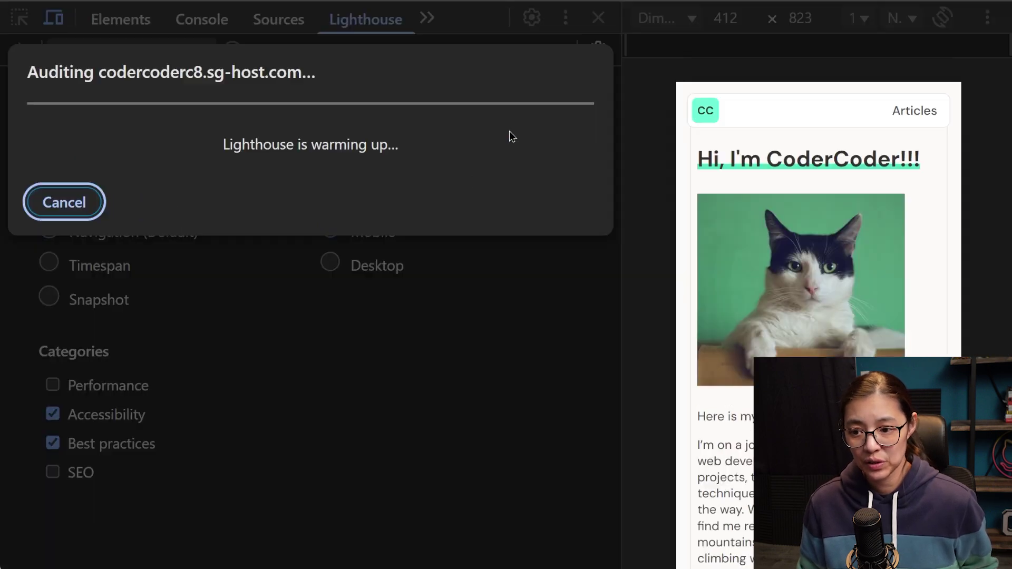